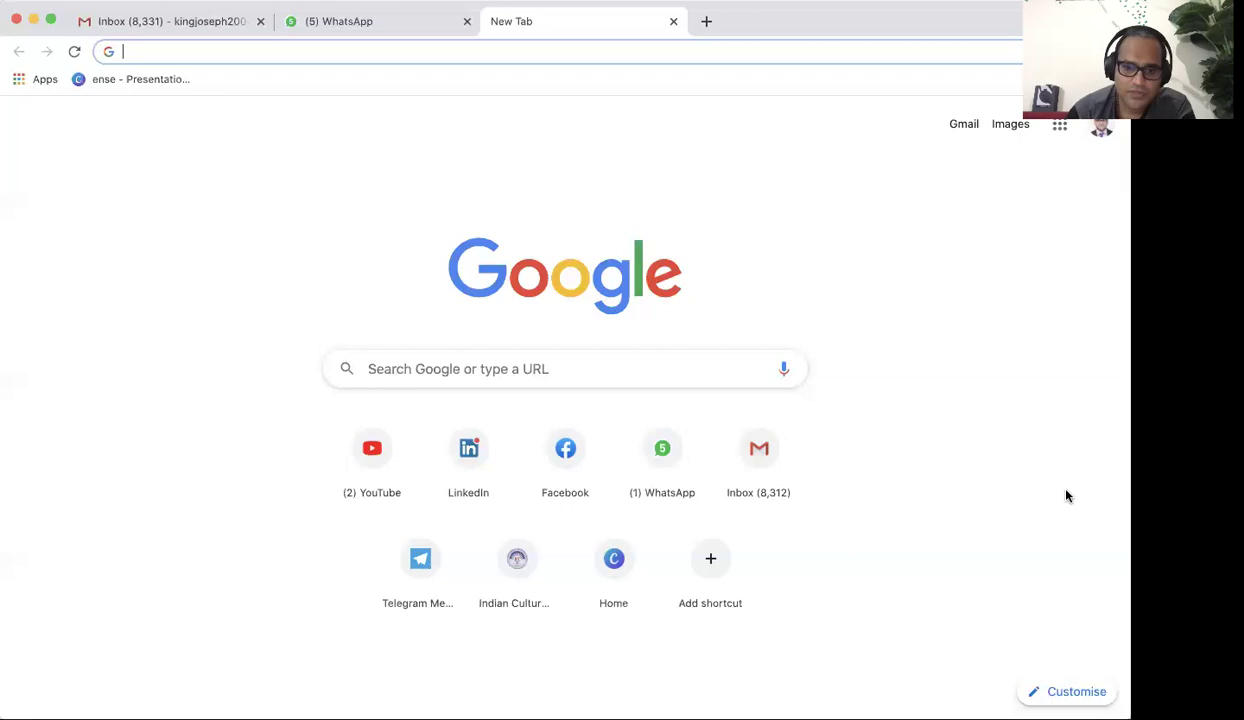
Open LinkedIn and start a new company page of the small business type
left_click(463, 455)
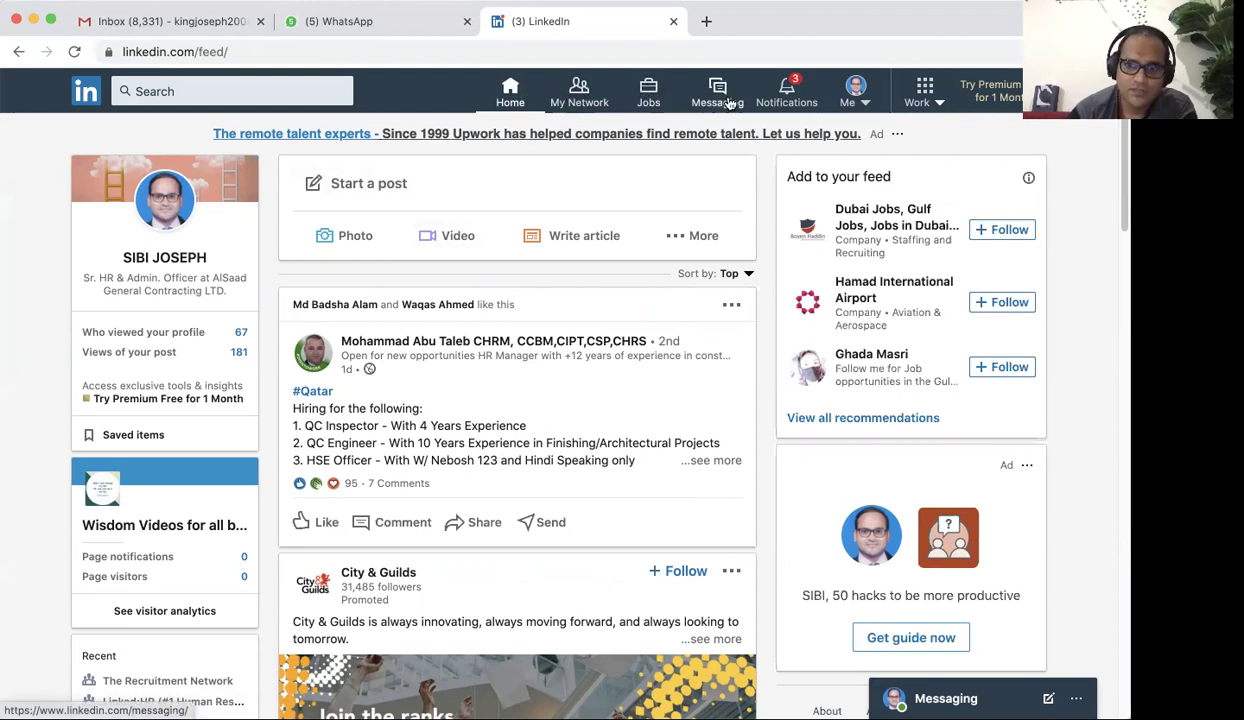
left_click(930, 96)
scroll(977, 585, "down", 3)
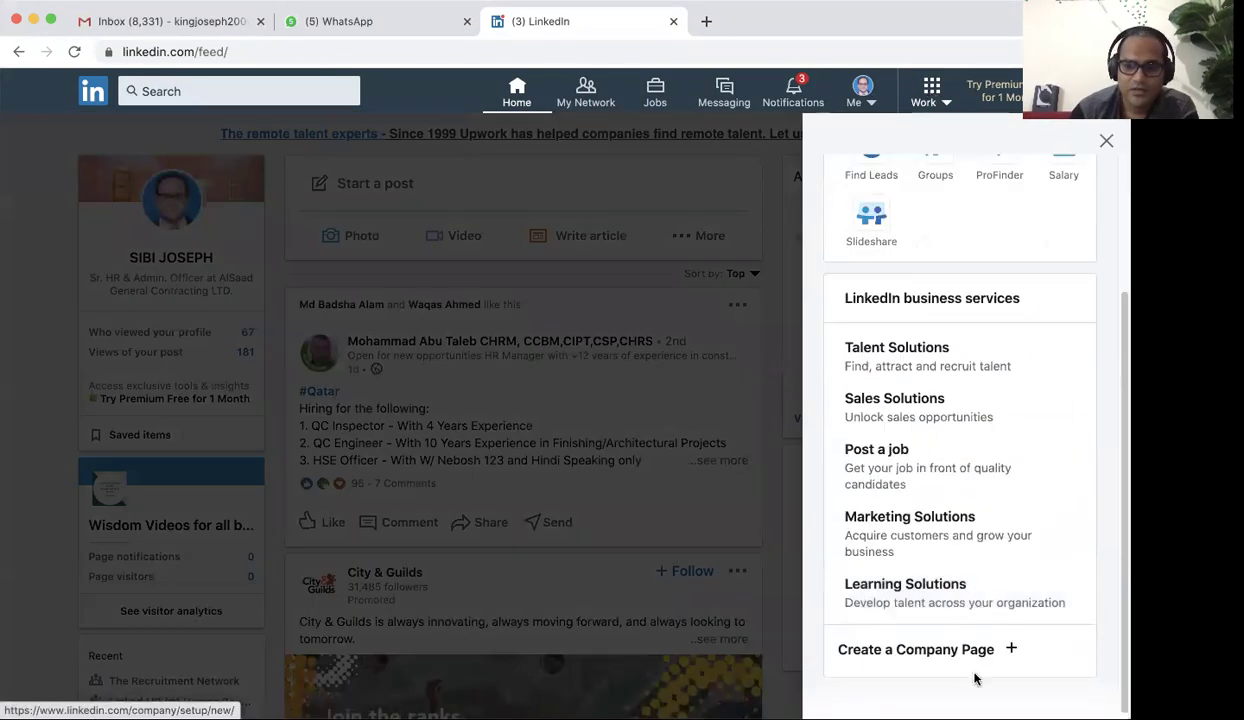
left_click(944, 650)
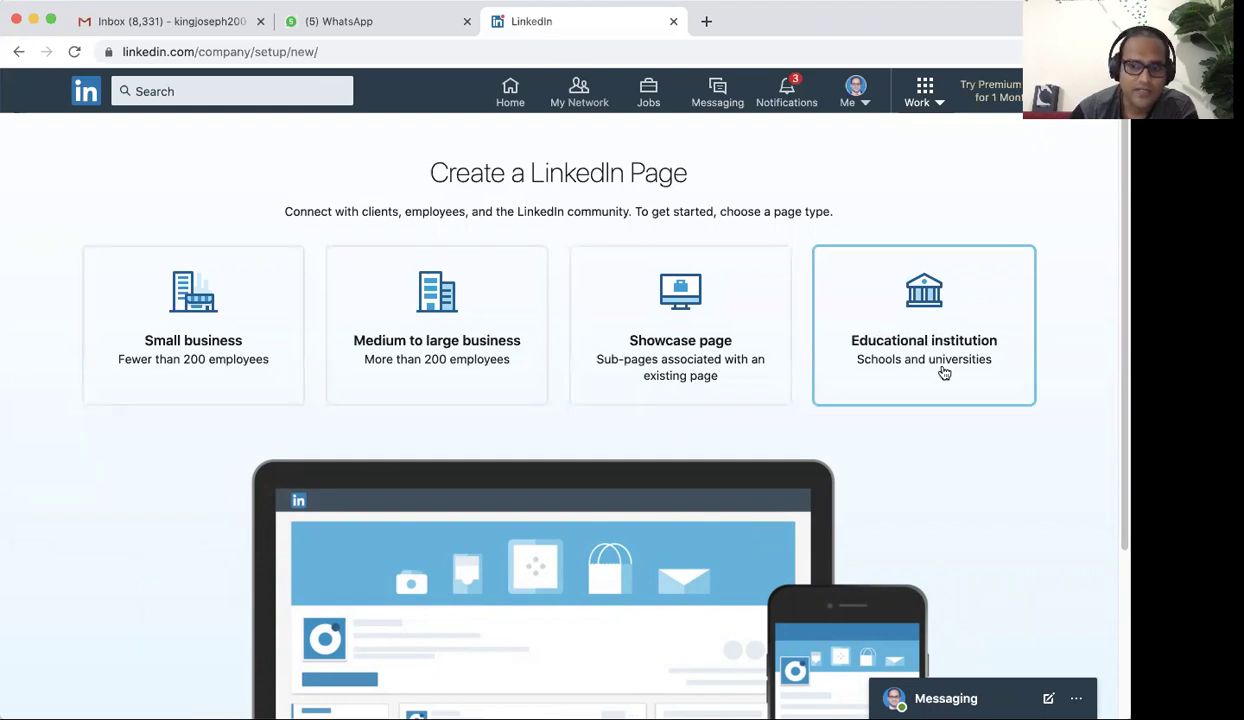
left_click(214, 348)
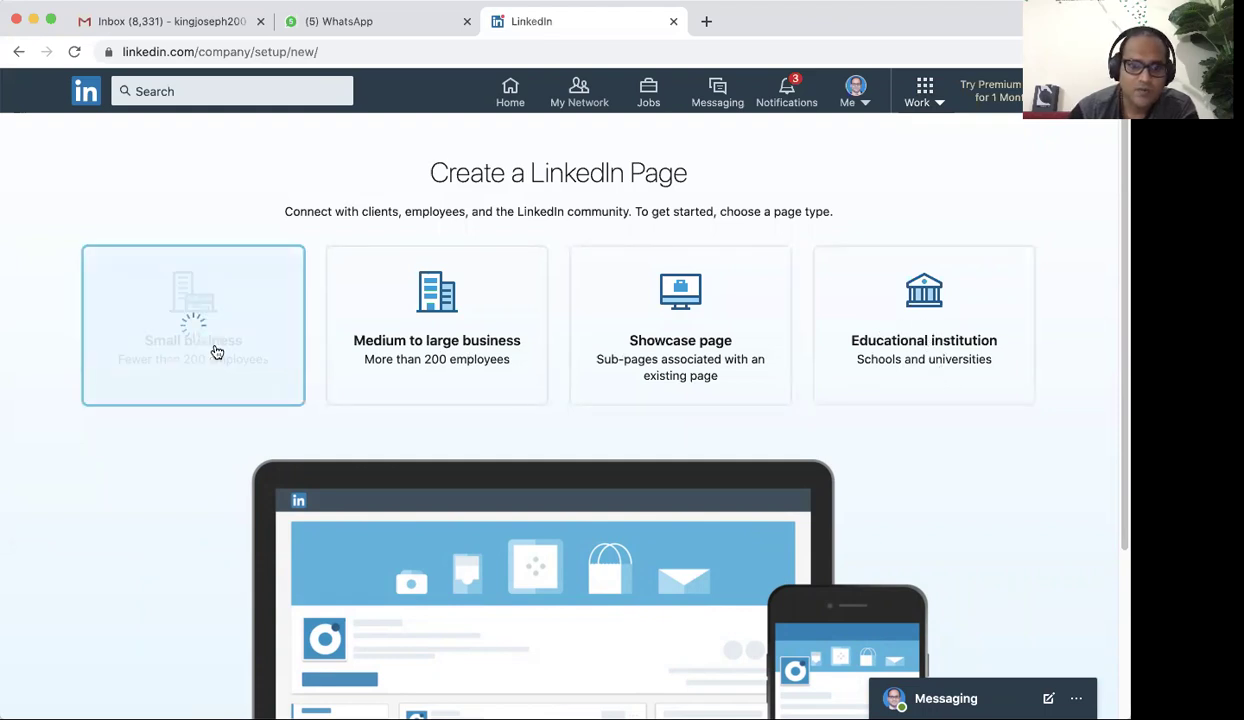
Fill the page name with the saved "Wisdom Videos for all" suggestion and replace "for all" with "new1", keeping the owner's name
left_click(112, 362)
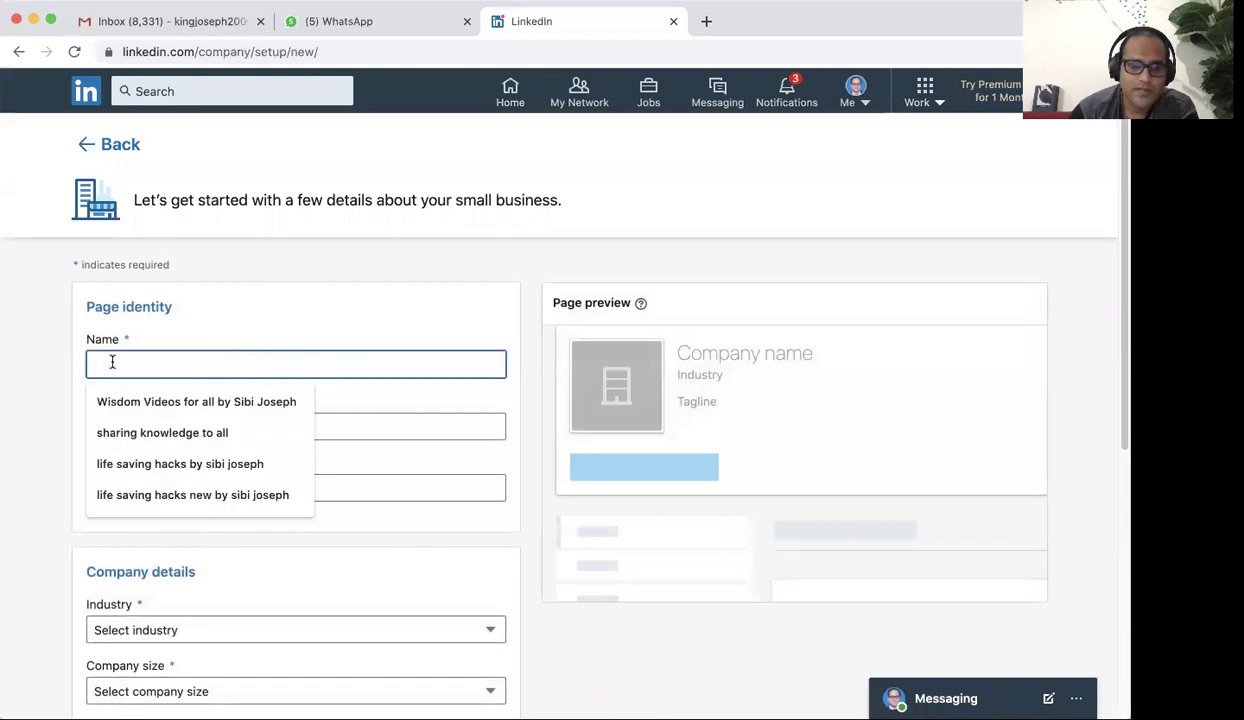
left_click(139, 401)
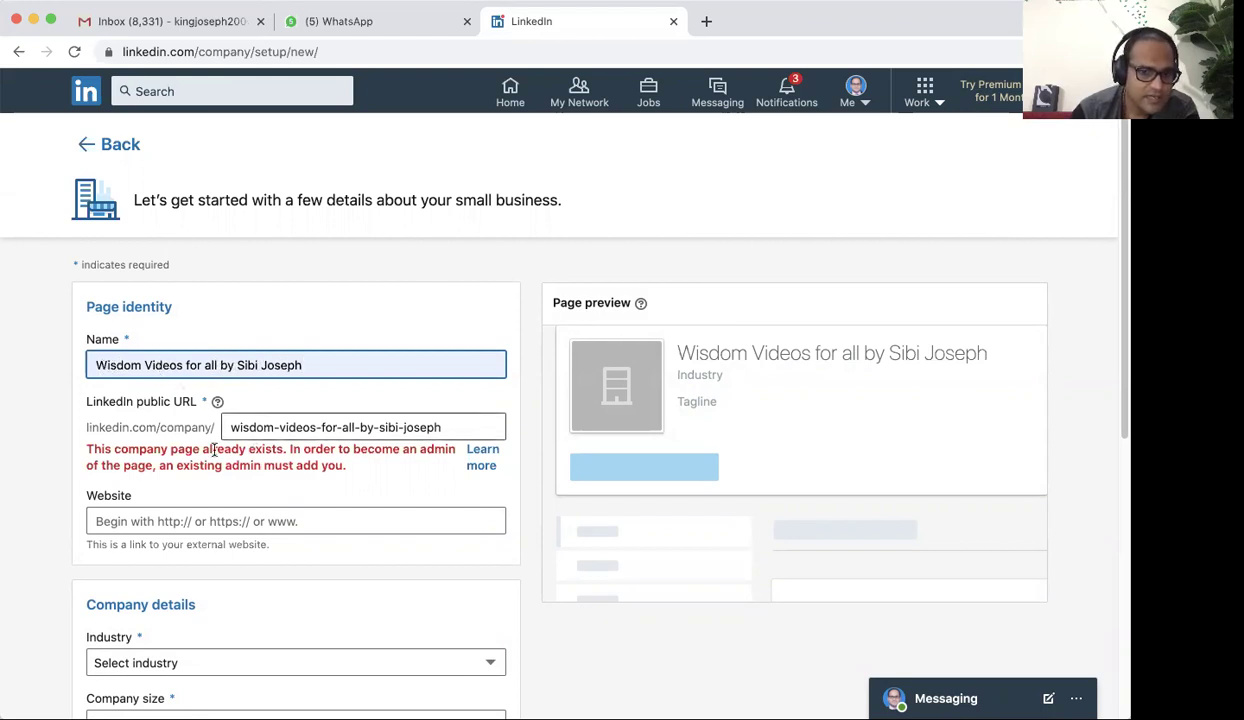
left_click(219, 365)
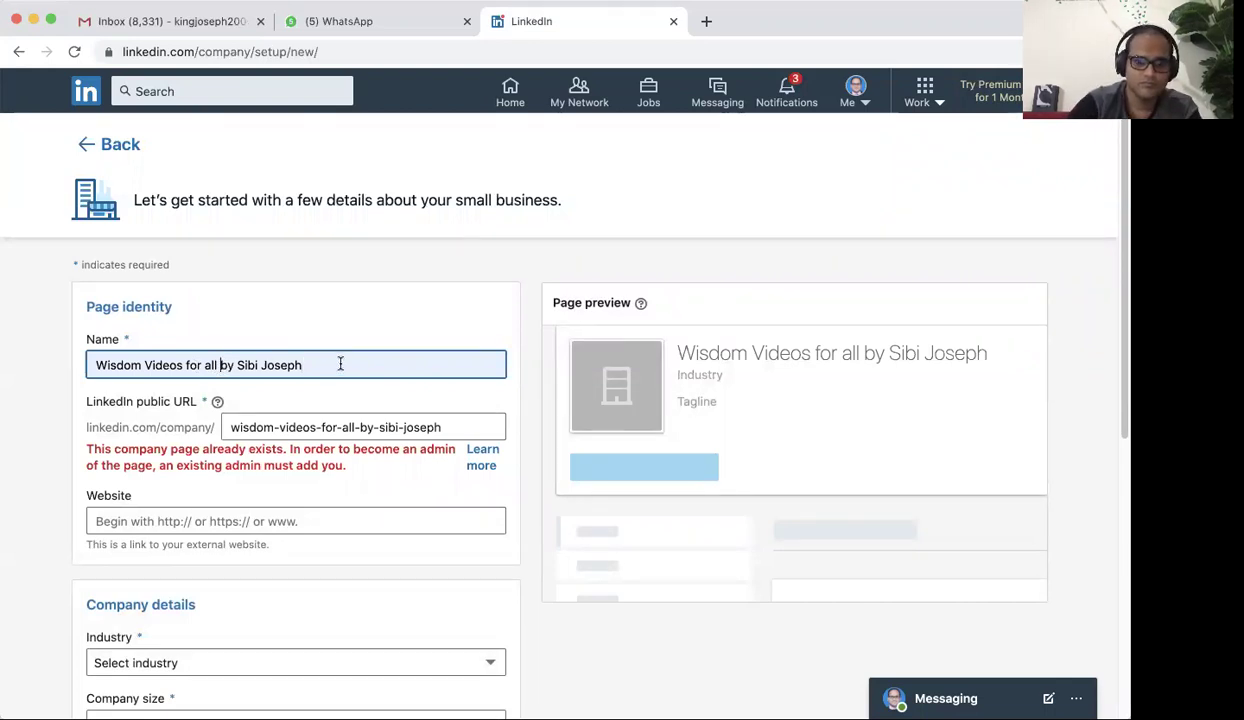
key("BackSpace")
key("BackSpace")
key("BackSpace")
key("BackSpace")
key("BackSpace")
key("BackSpace")
key("BackSpace")
key("BackSpace")
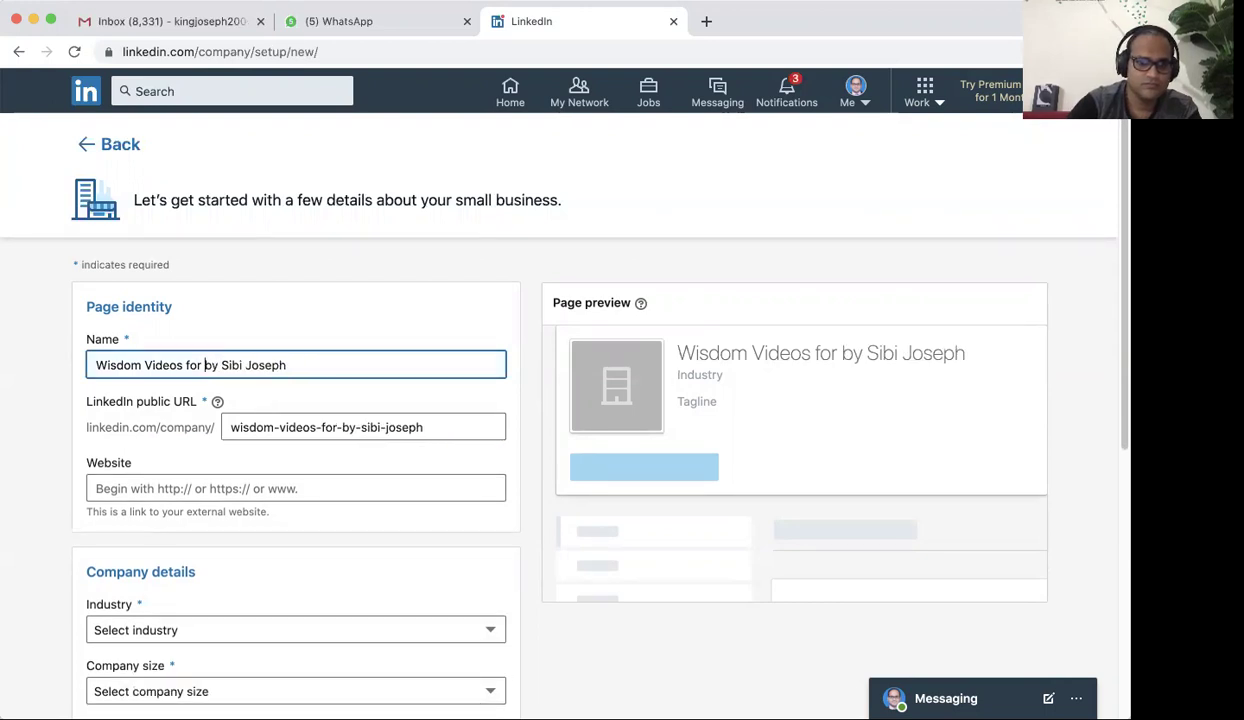
type("new")
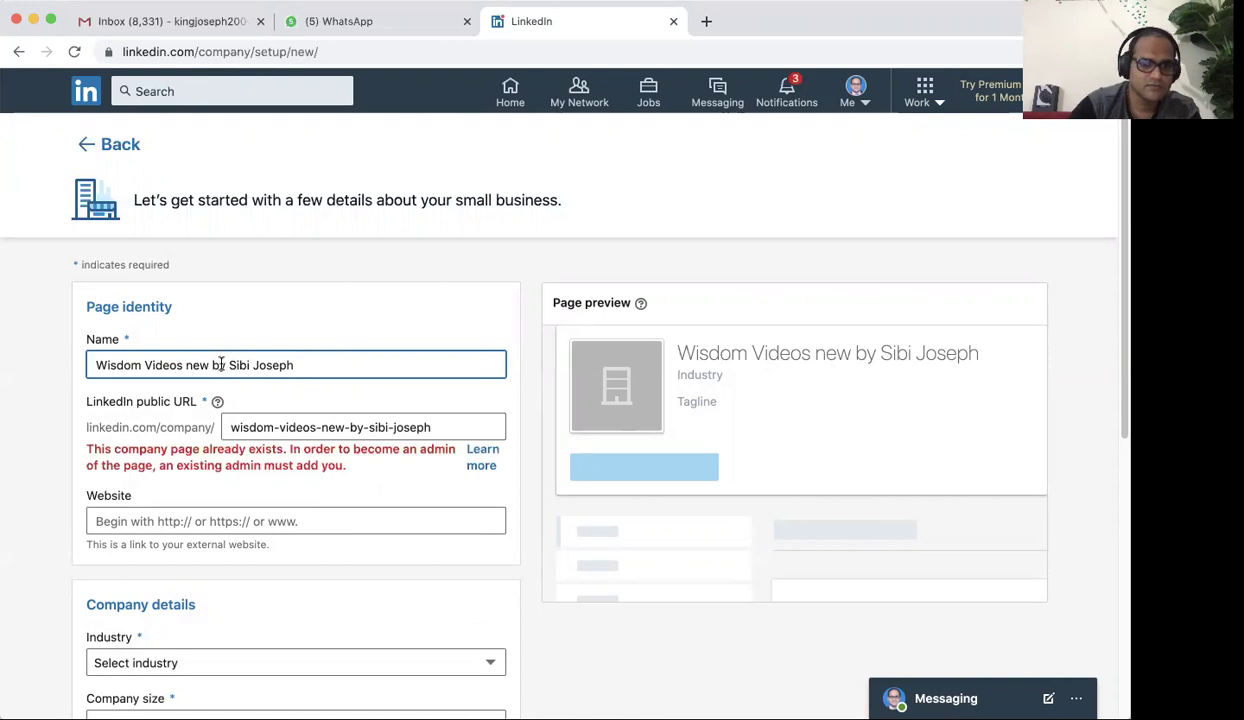
key("BackSpace")
type("1")
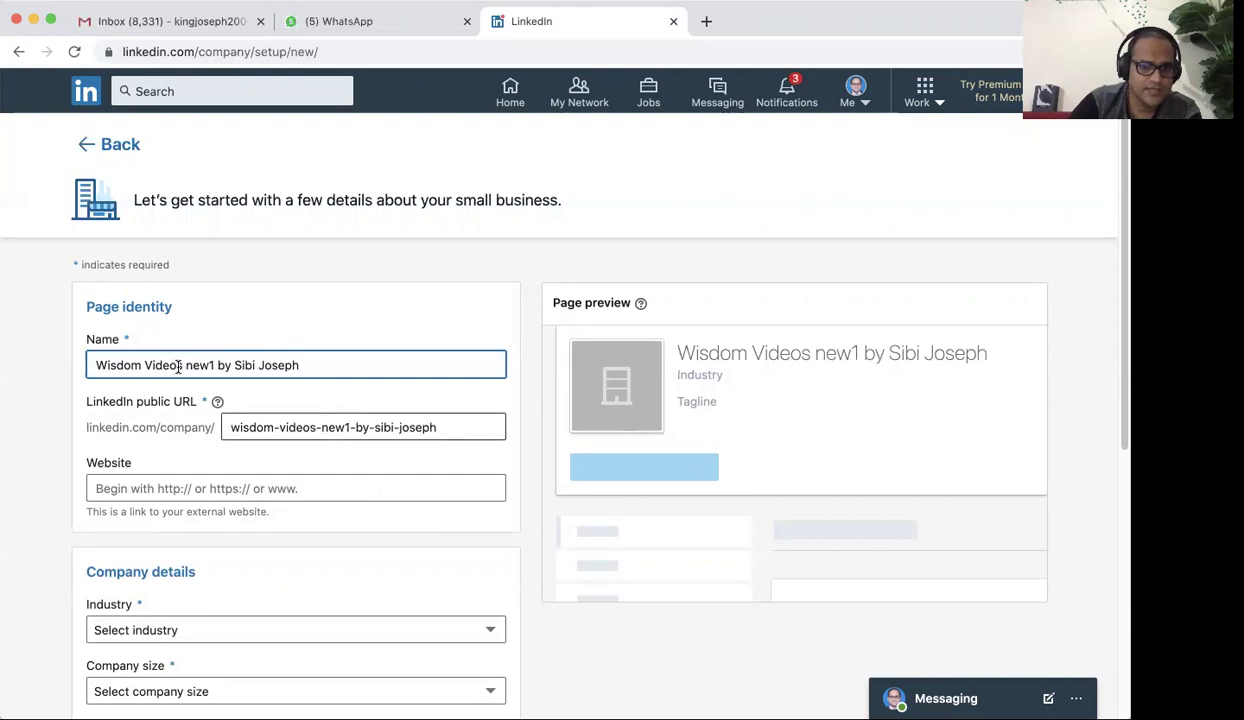
left_click_drag(91, 367, 289, 364)
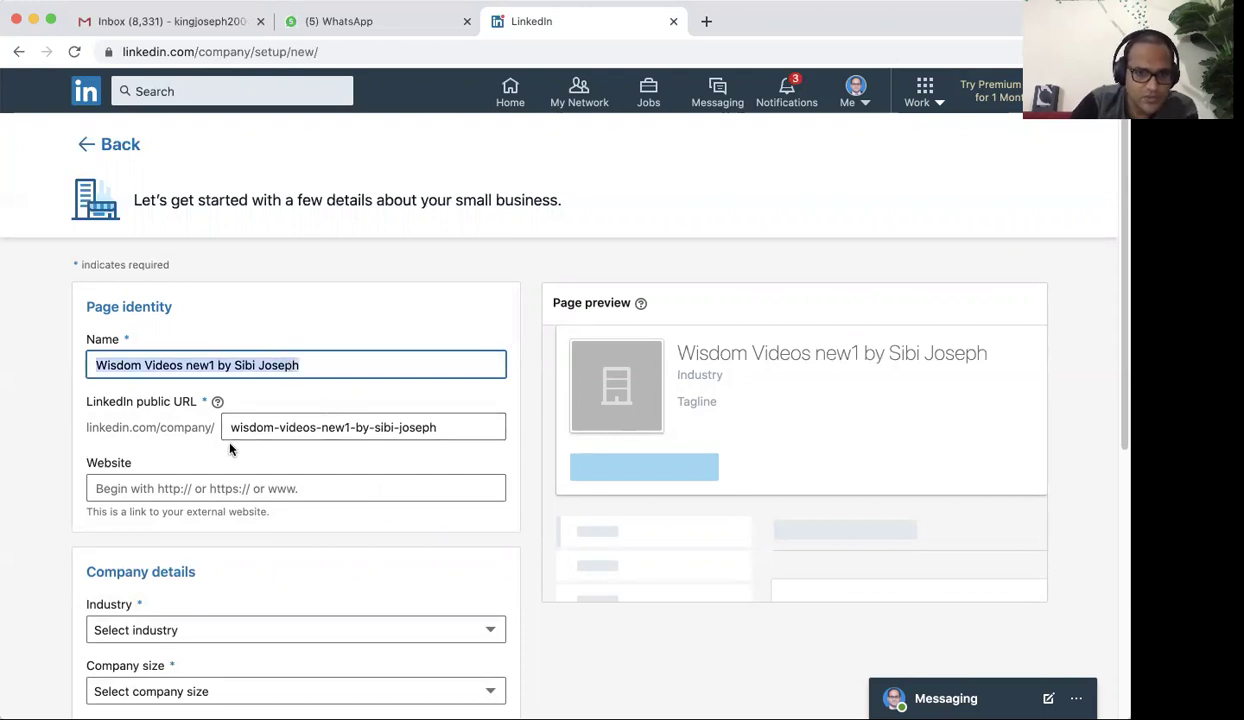
left_click_drag(226, 427, 439, 410)
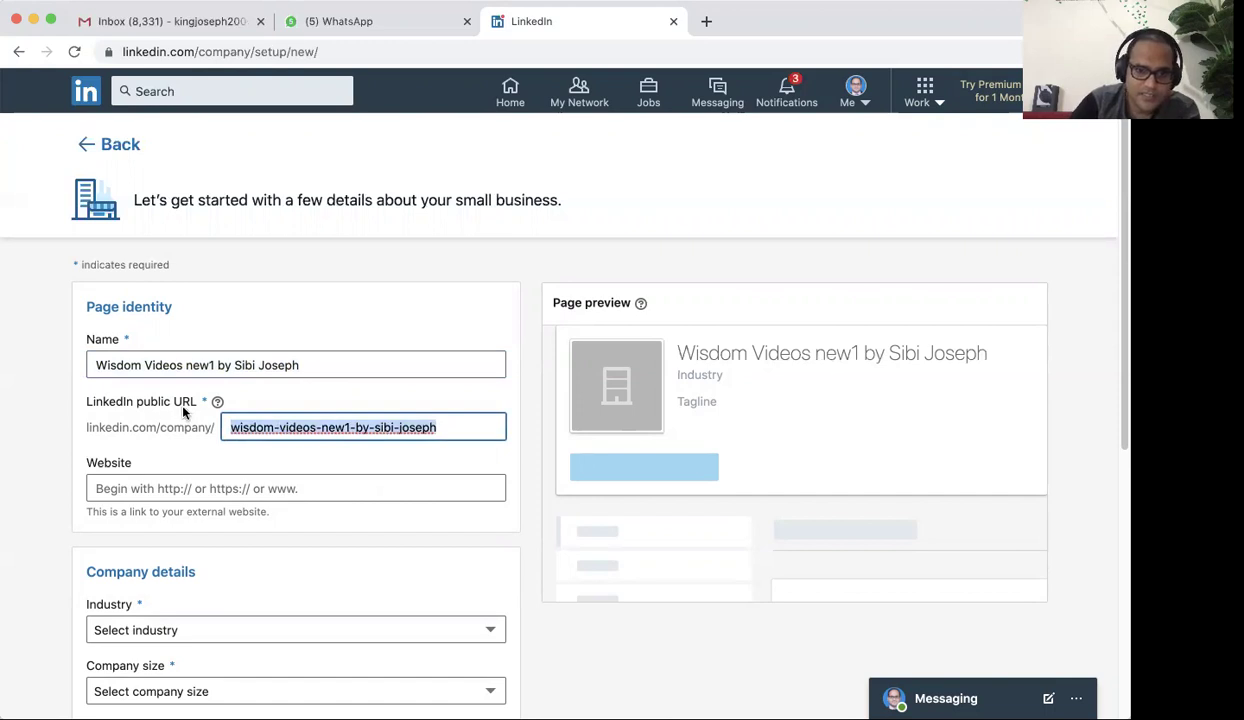
left_click(232, 426)
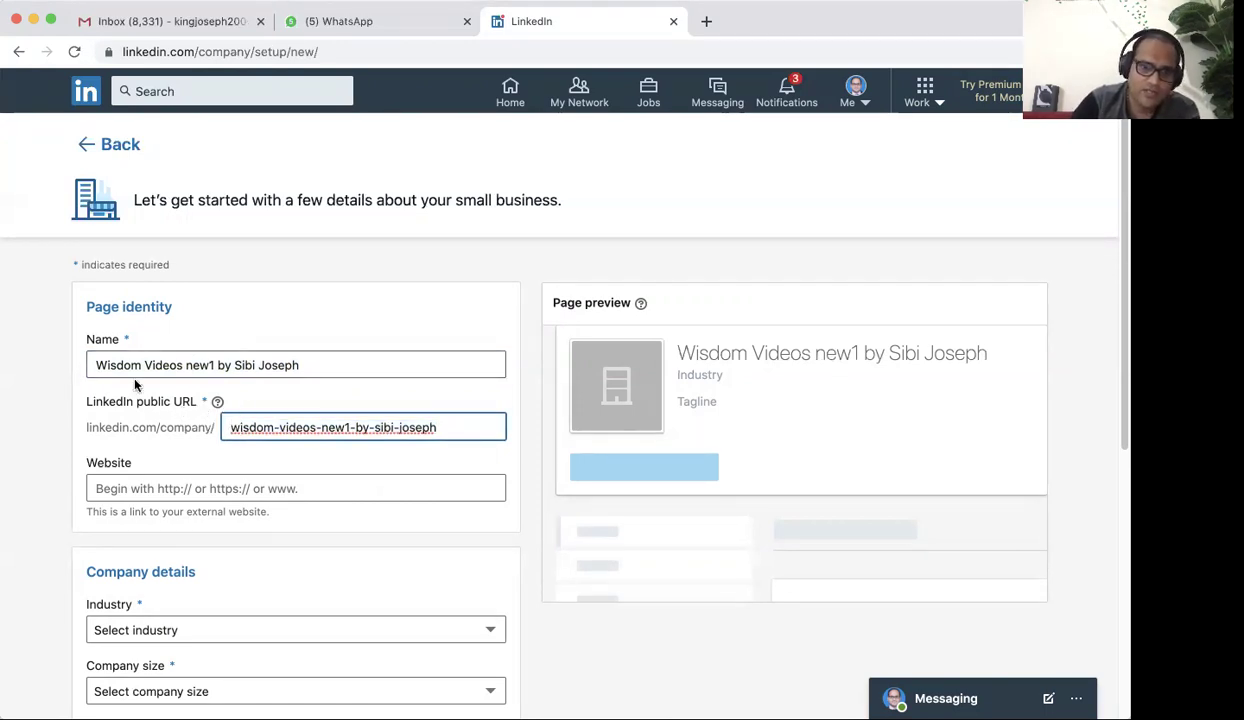
left_click(100, 362)
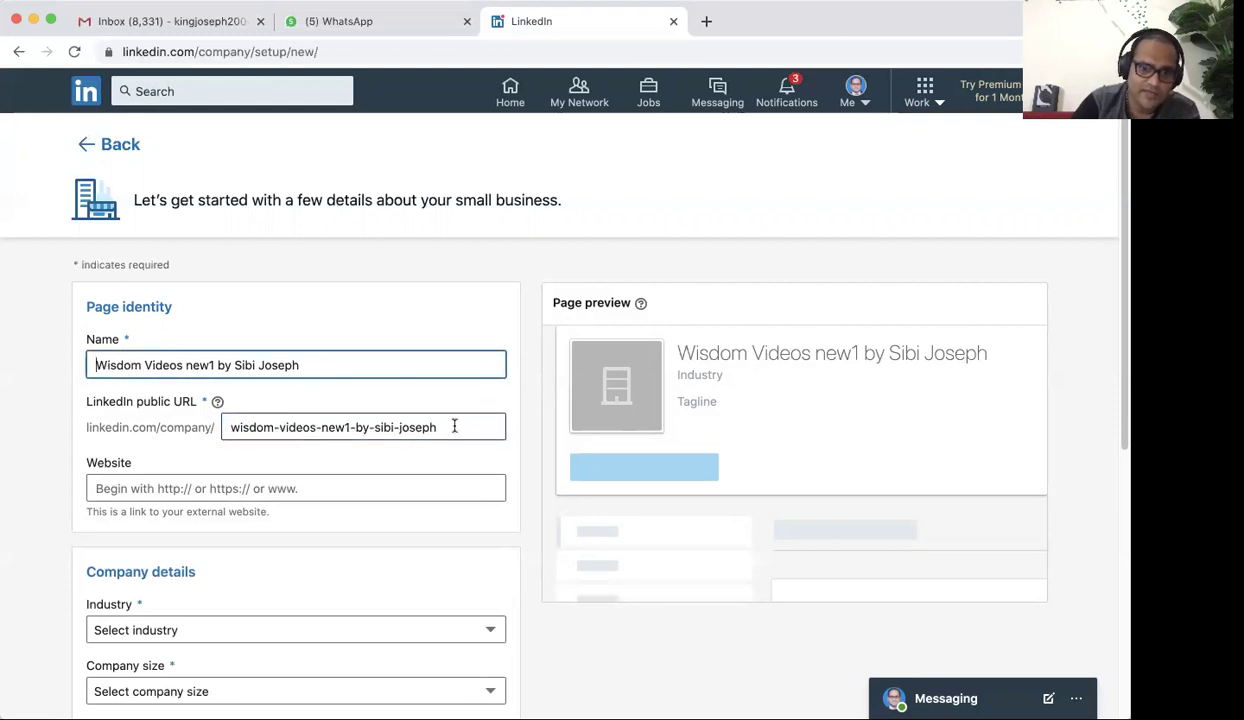
Open YouTube in a new browser tab, go to the channel's YouTube Studio dashboard and copy its web address
left_click(111, 488)
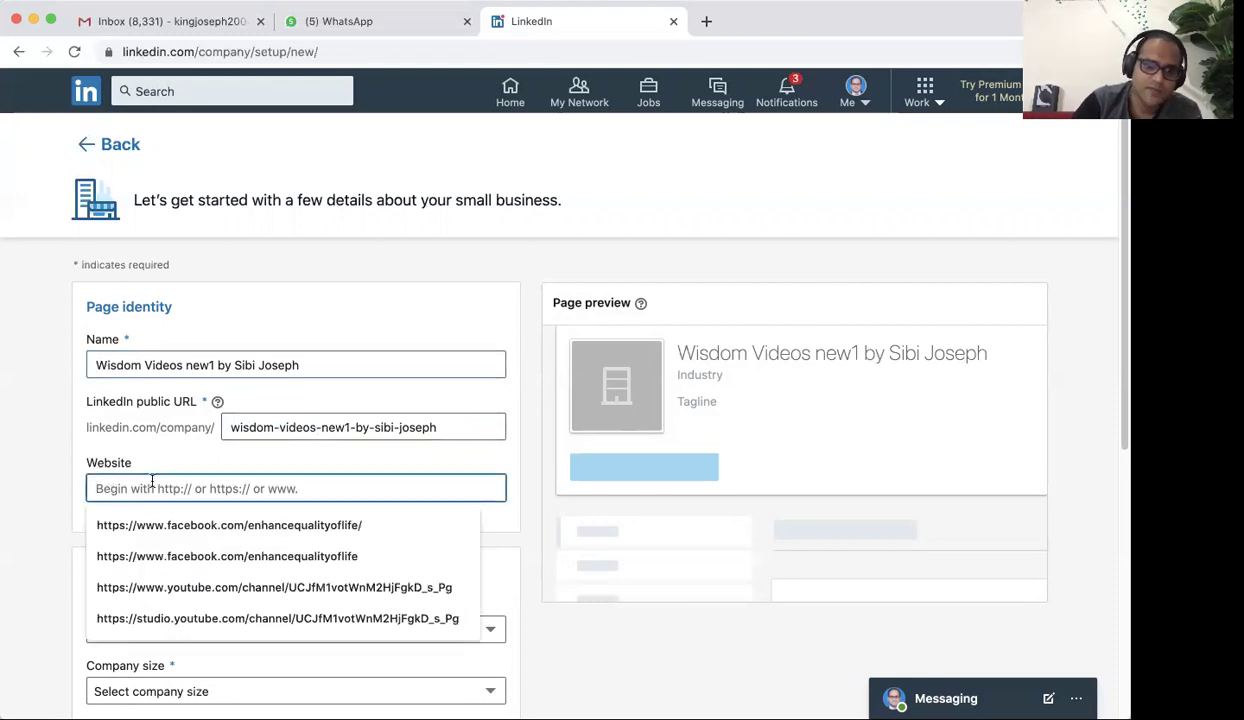
left_click(708, 22)
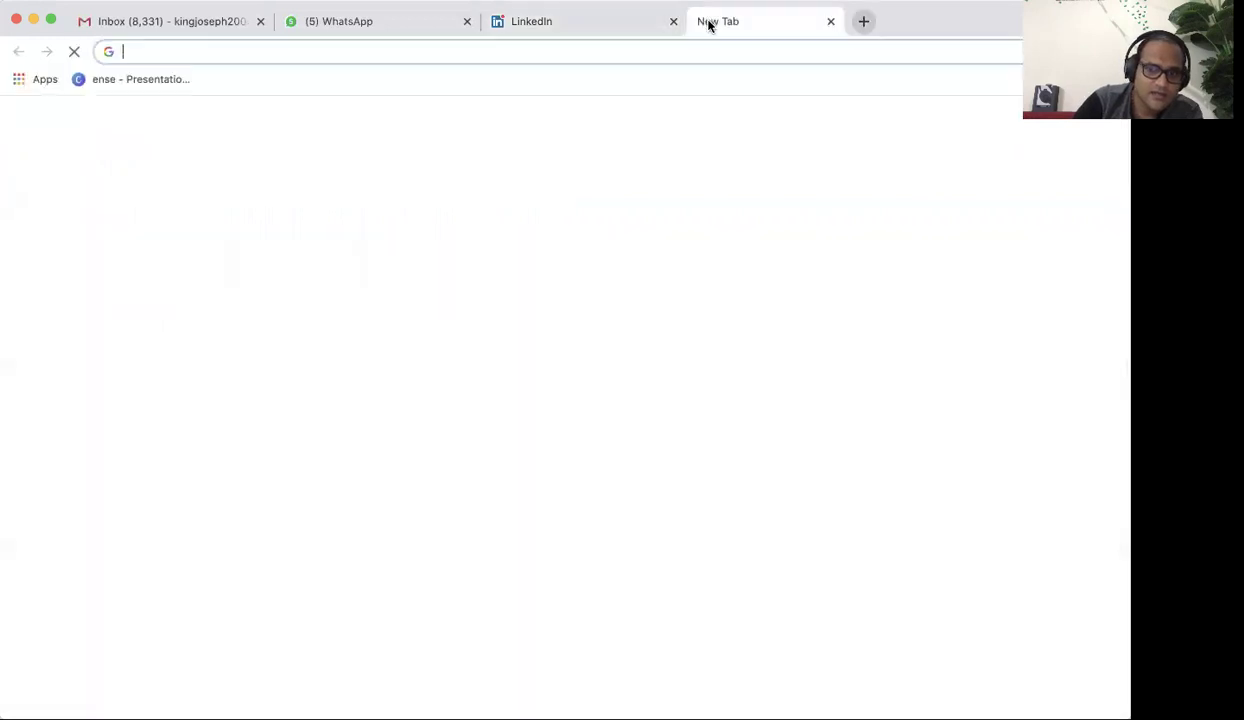
left_click(378, 462)
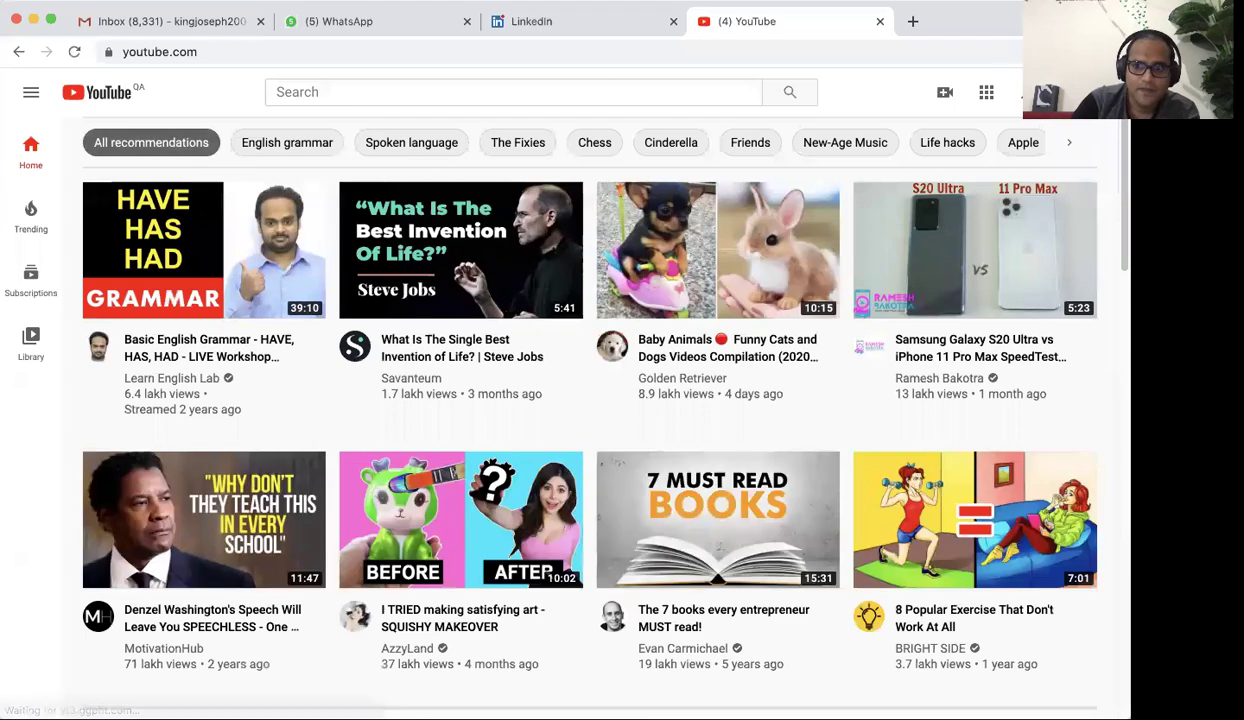
left_click(1030, 92)
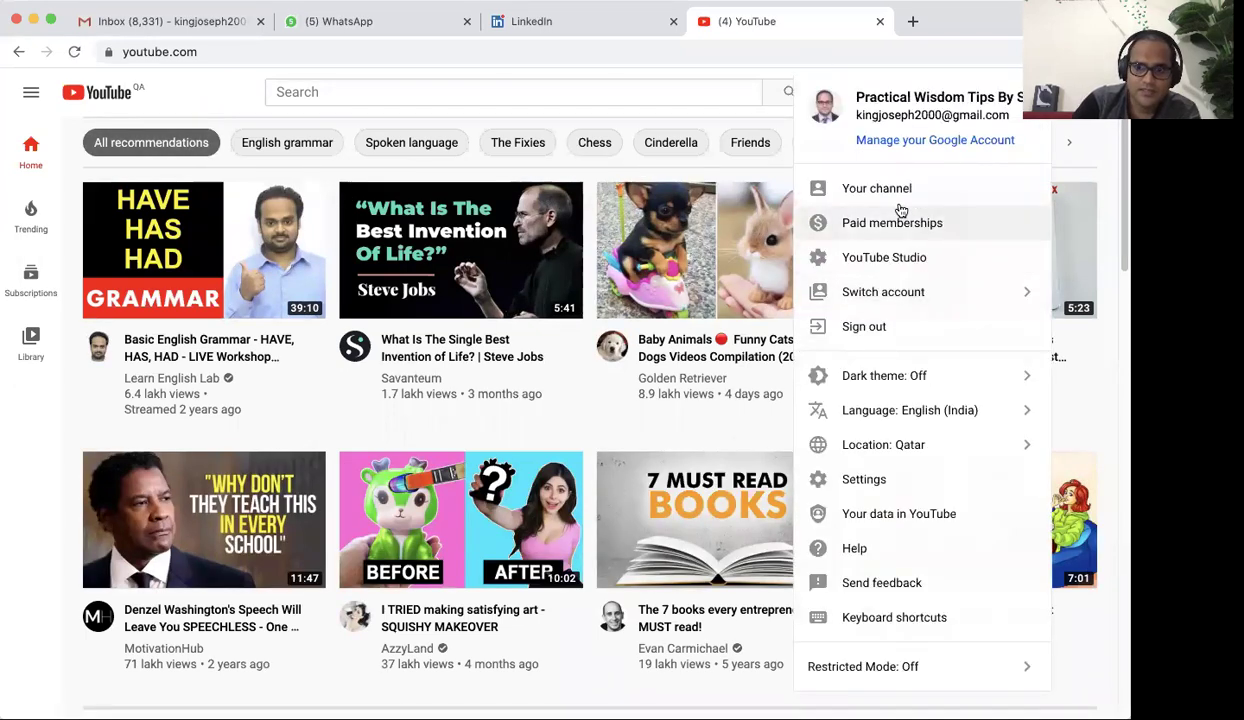
left_click(880, 258)
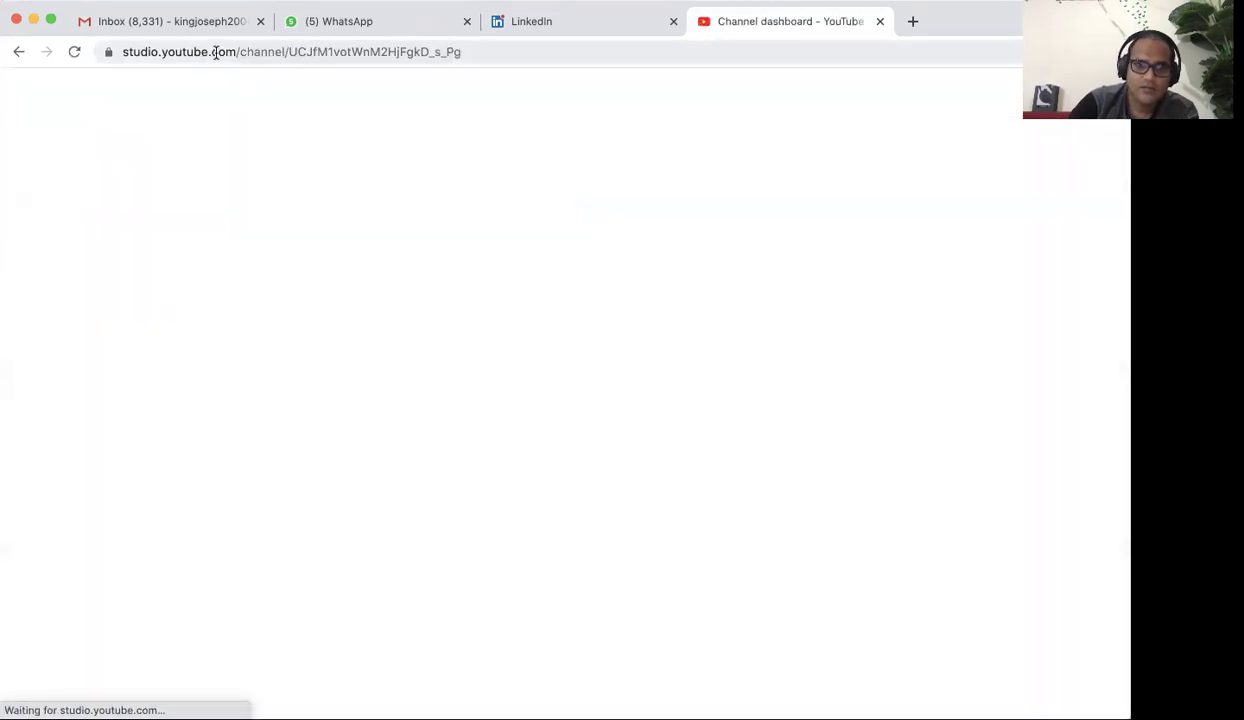
double_click(218, 52)
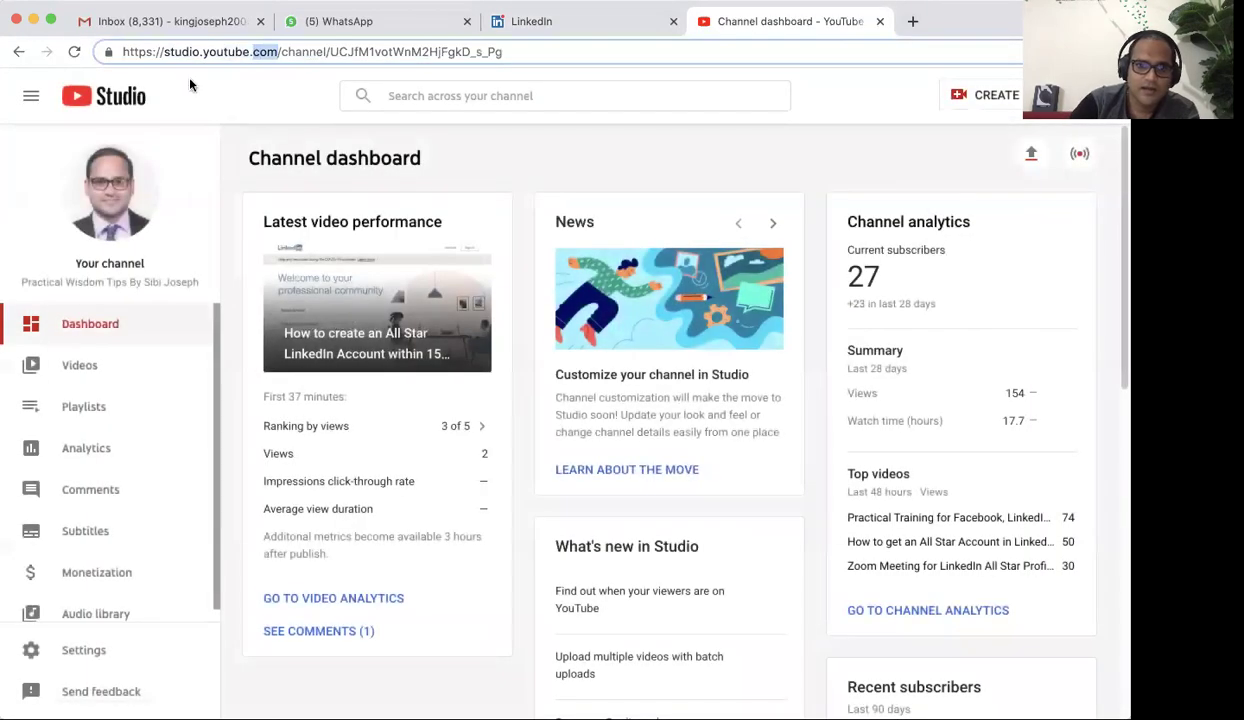
left_click_drag(121, 51, 575, 43)
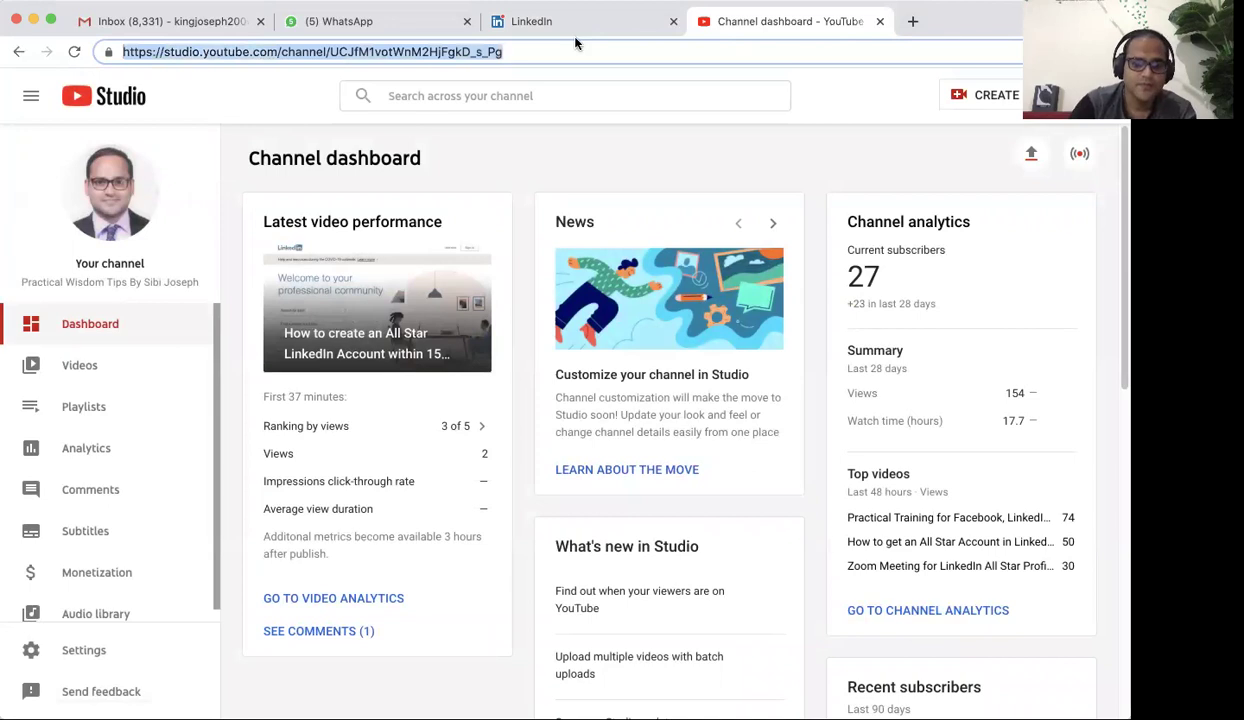
Return to the LinkedIn page form and paste the YouTube Studio channel address as the website
left_click(555, 22)
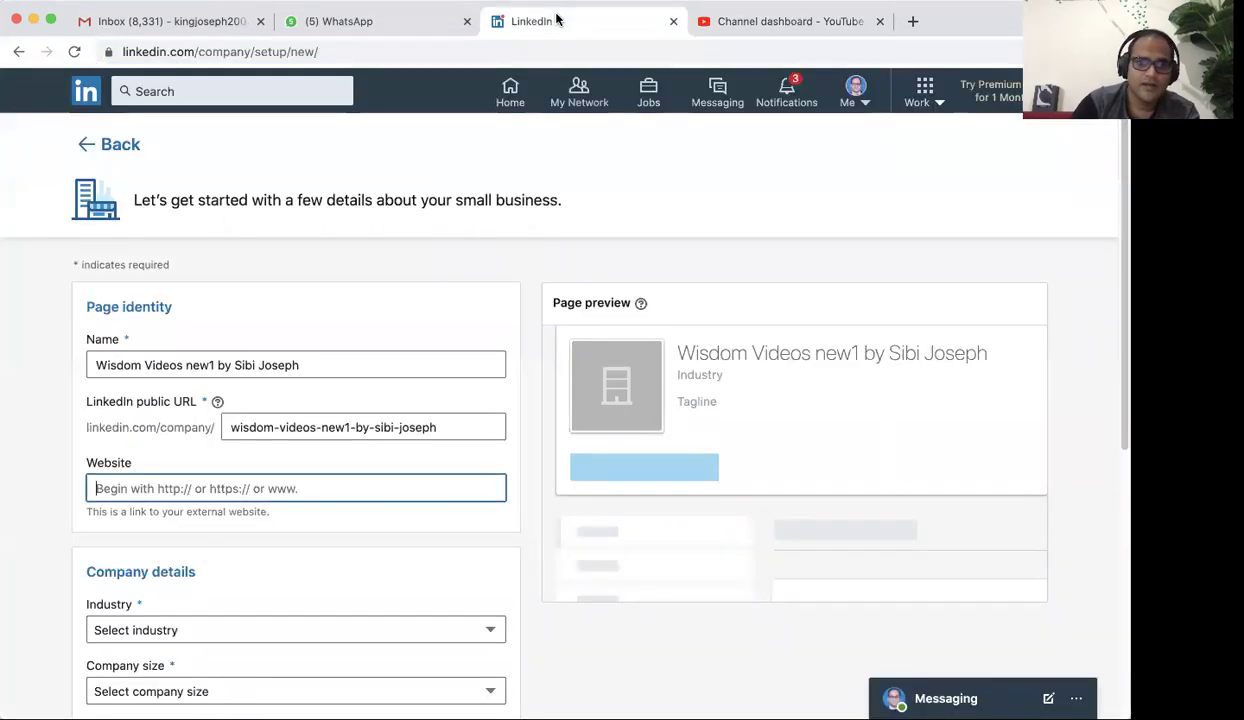
left_click(111, 490)
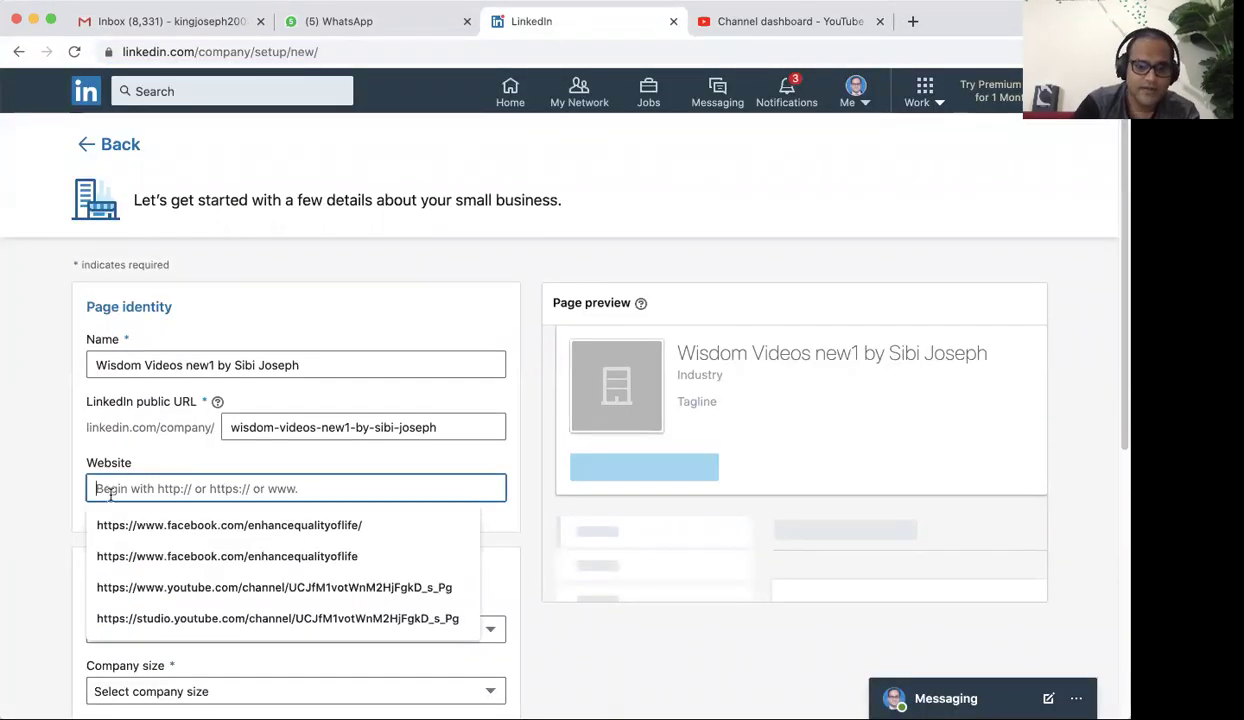
type("https://studio.youtube.com/channel/UCJfM1votWnM2HjFgkD_s_Pg")
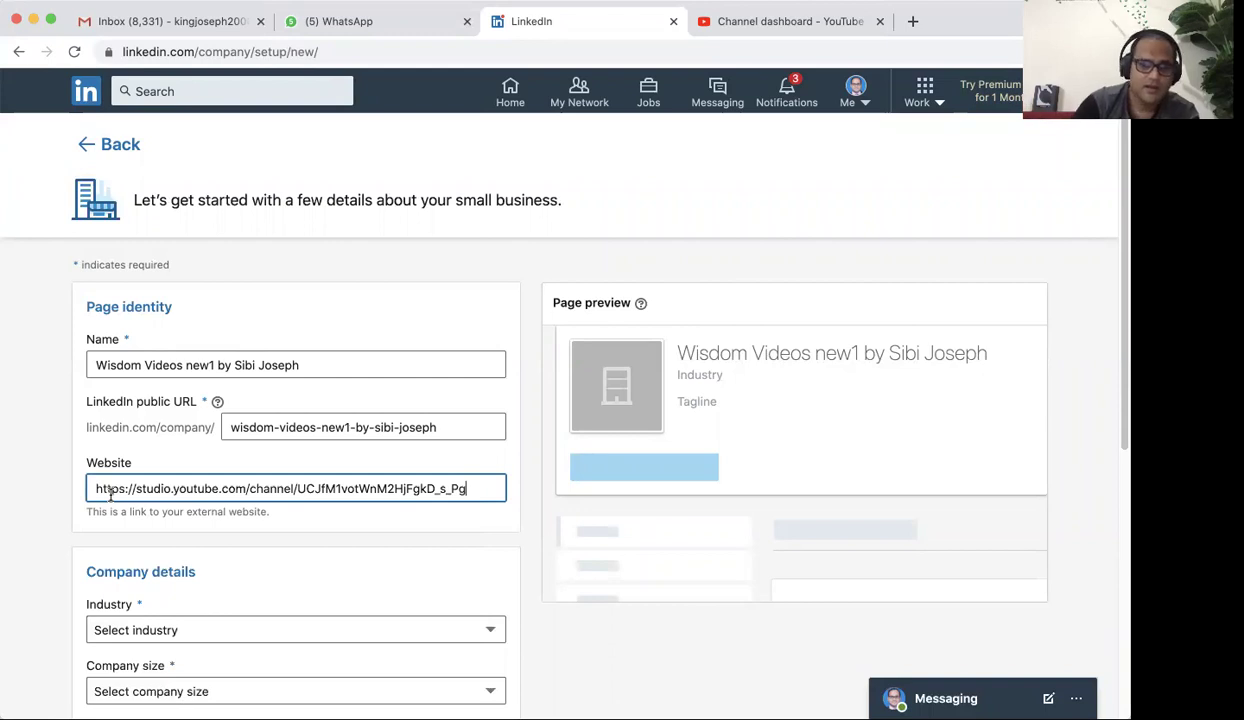
left_click(158, 518)
Set the company's industry to Entertainment
scroll(170, 512, "down", 5)
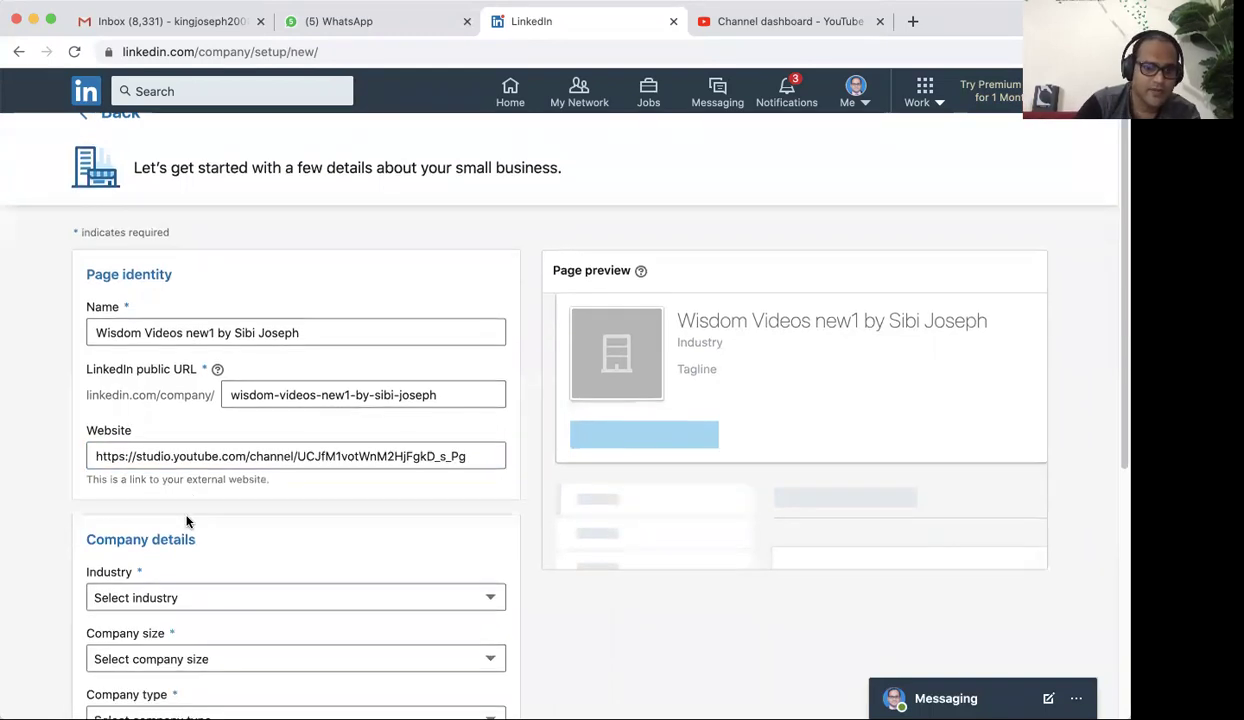
left_click(139, 447)
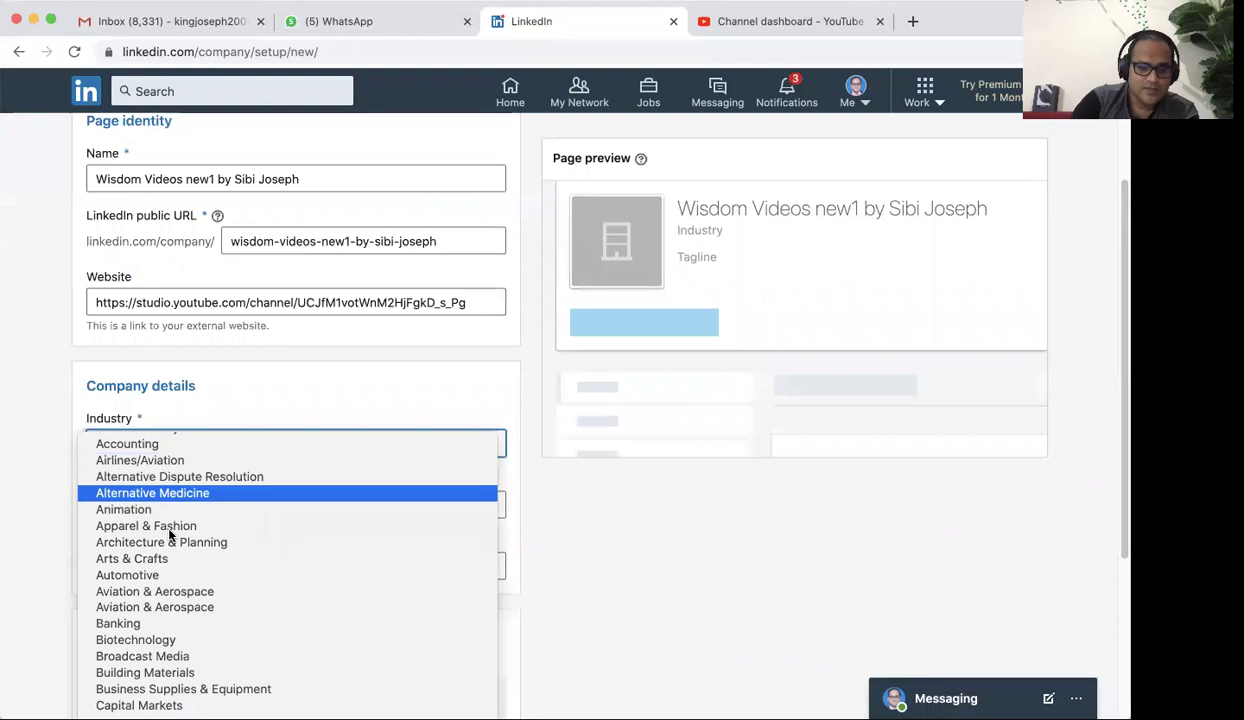
scroll(168, 520, "down", 3)
key("e")
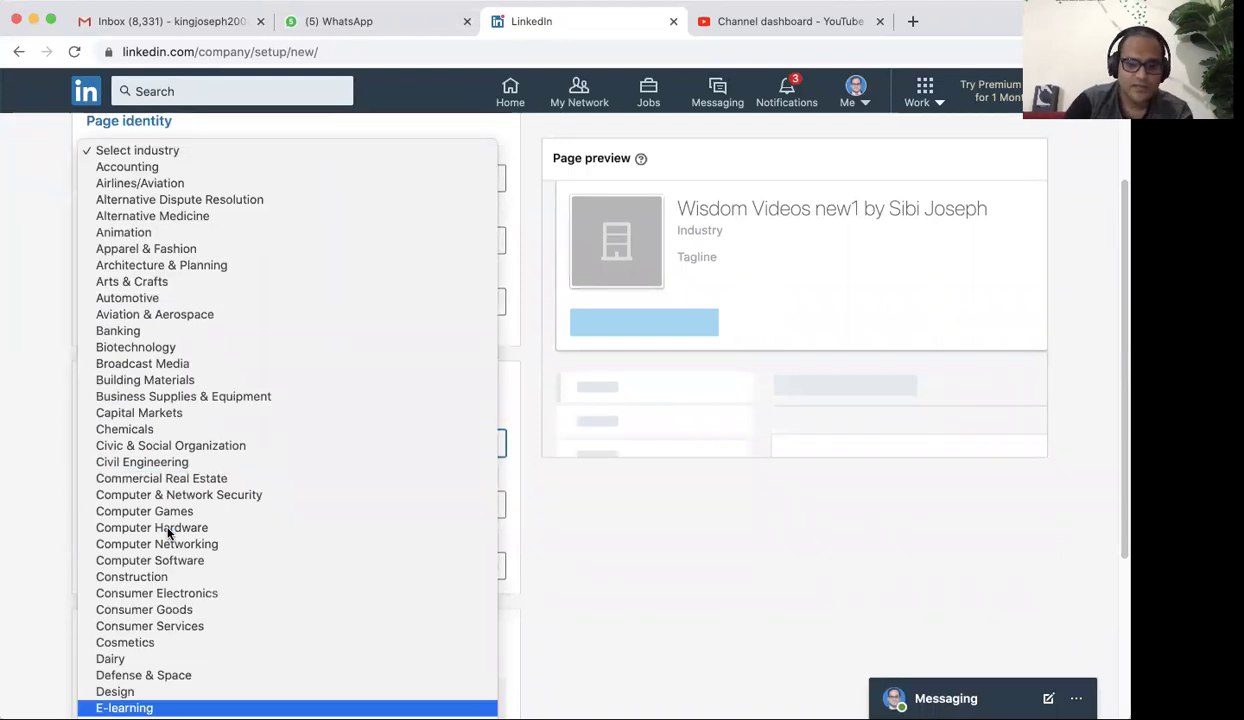
key("n")
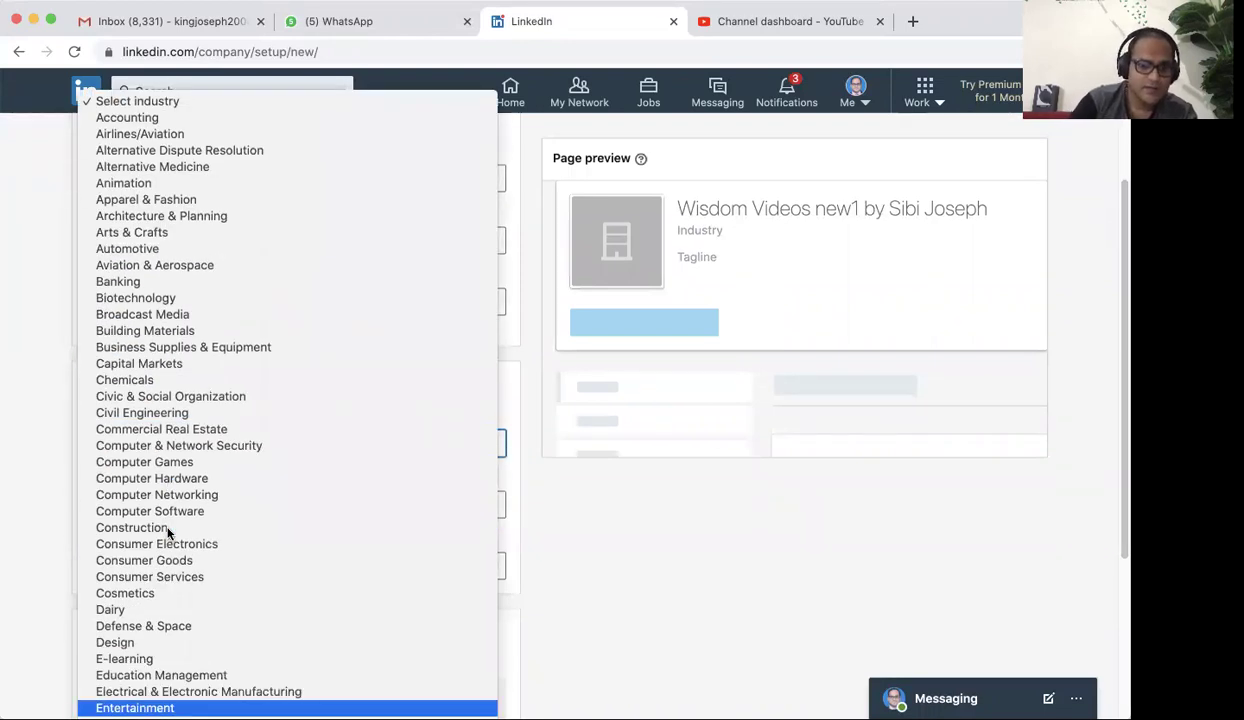
scroll(170, 515, "down", 3)
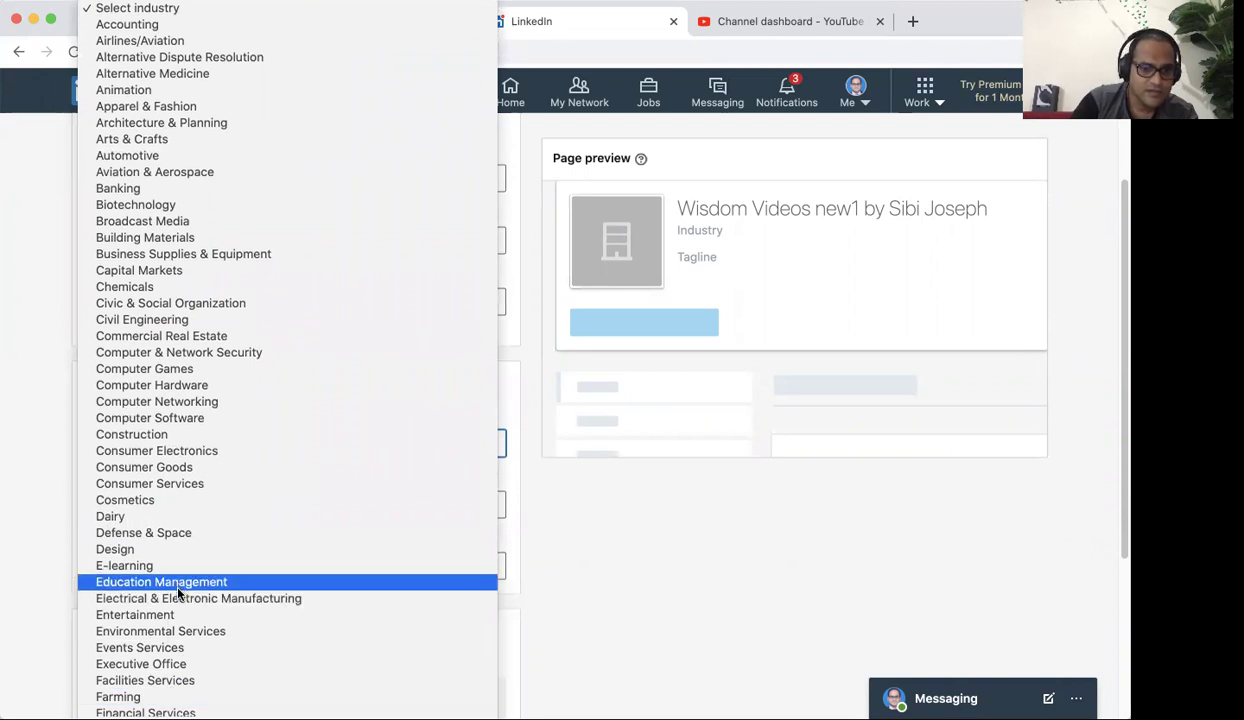
left_click(172, 615)
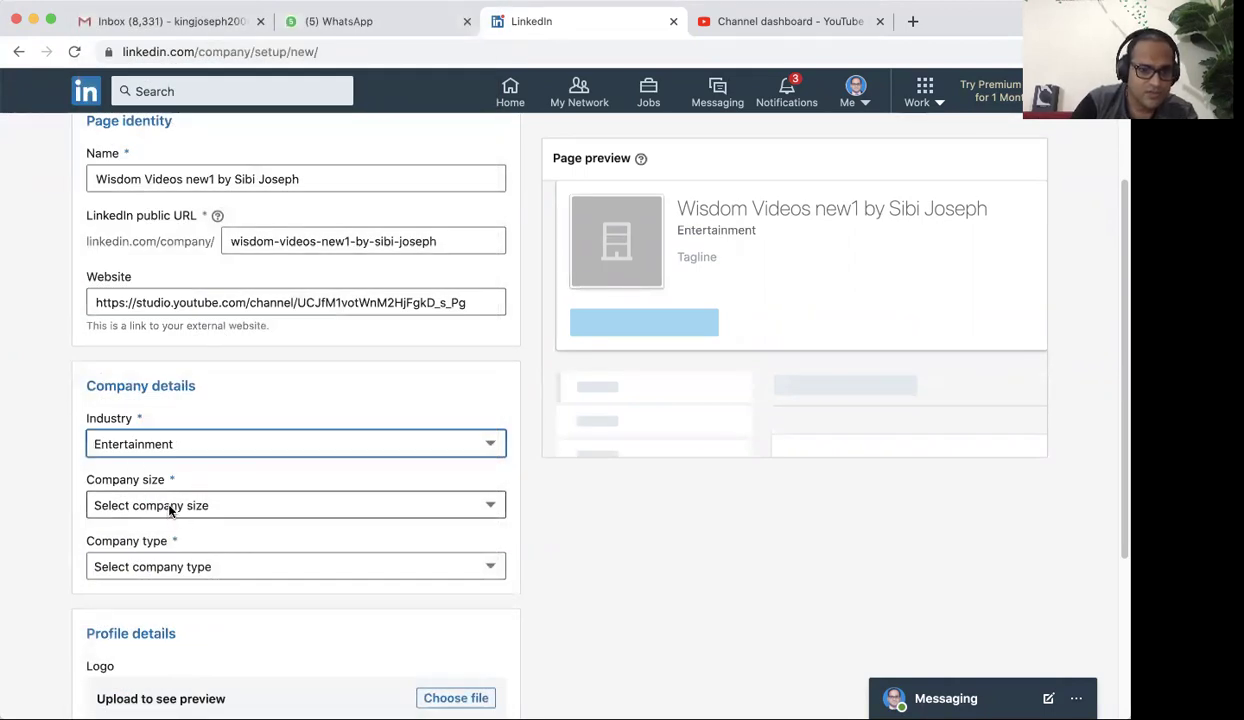
Set the company size to 2–10 employees and the company type to Privately held
left_click(170, 510)
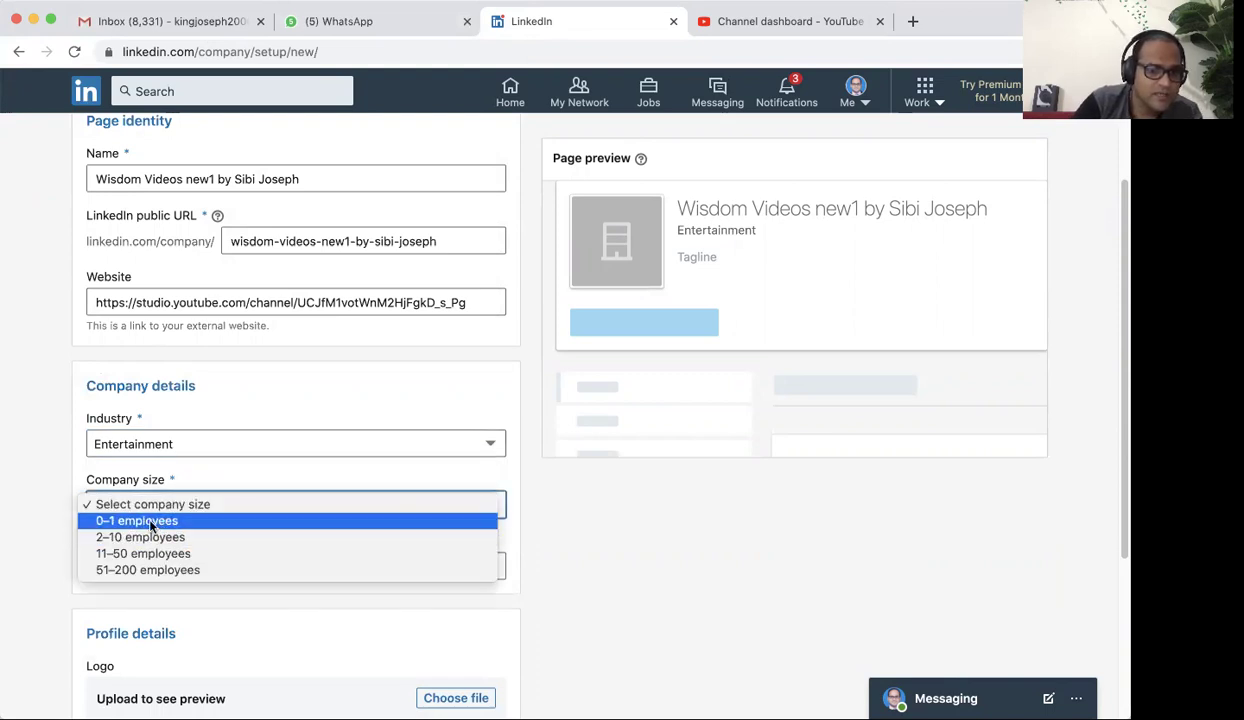
left_click(153, 538)
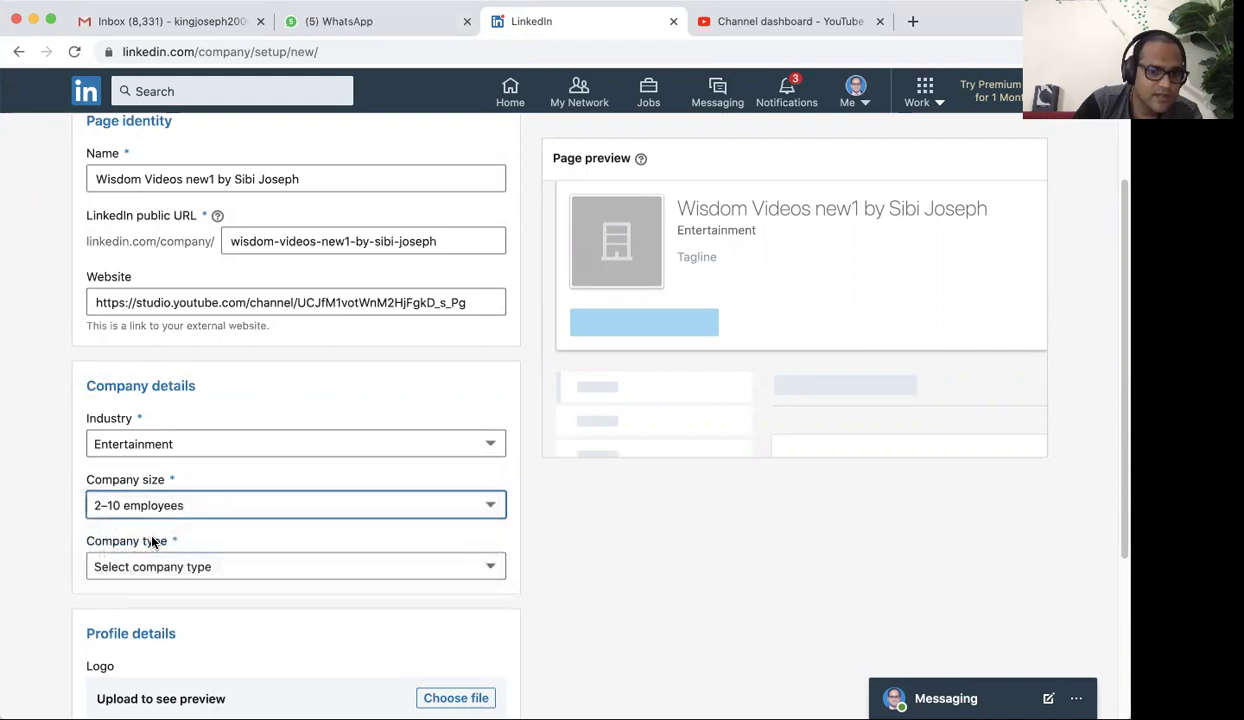
scroll(155, 530, "down", 3)
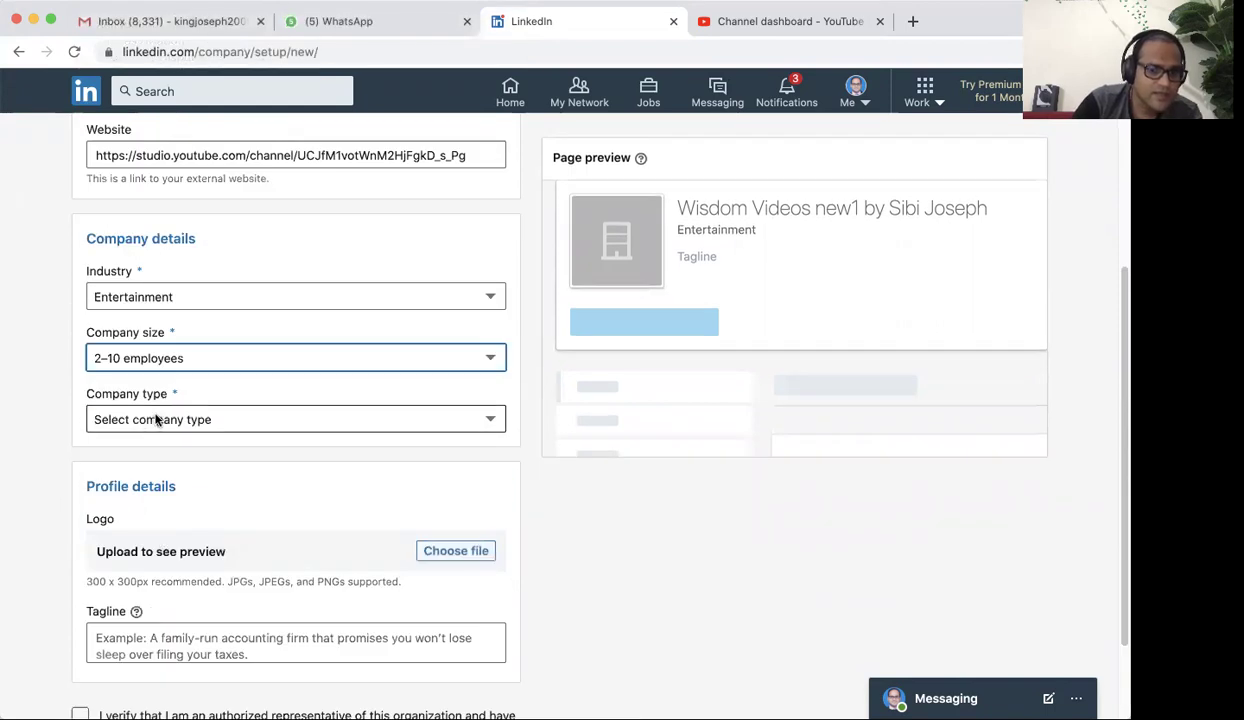
left_click(157, 416)
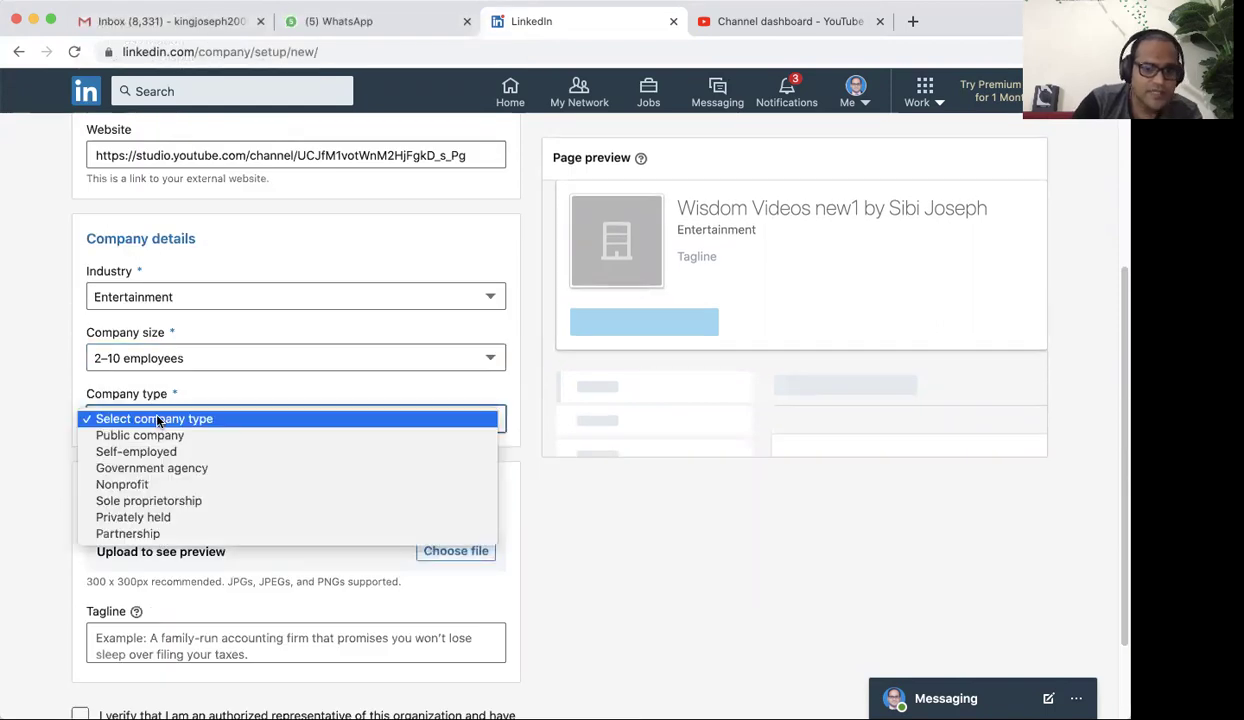
left_click(137, 525)
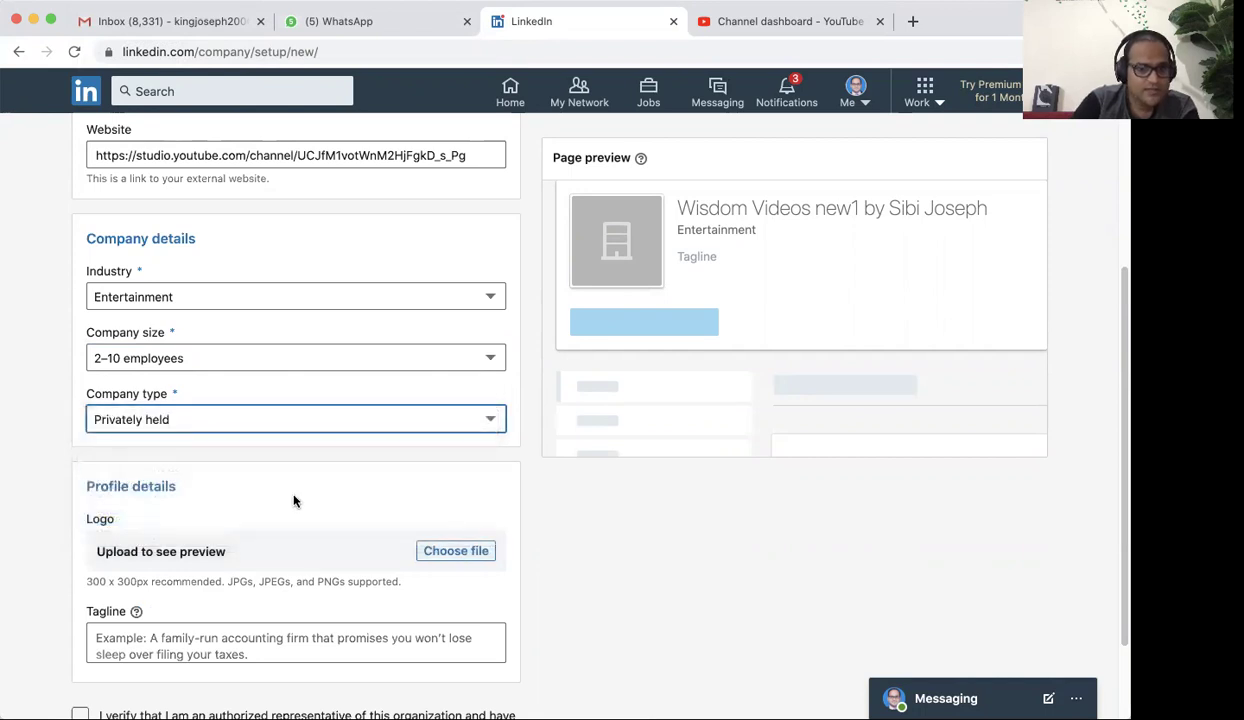
scroll(295, 500, "down", 1)
left_click(468, 521)
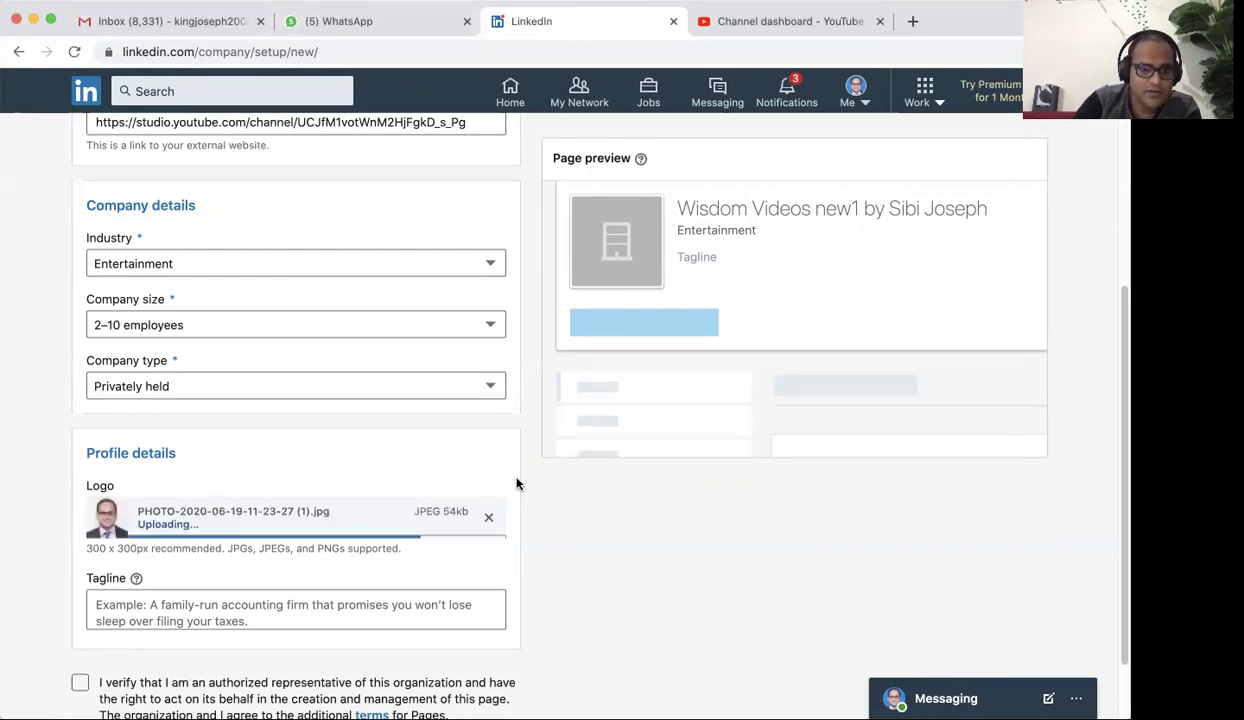
scroll(500, 506, "down", 2)
Enter "Practical Wisdom Tips for all" as the page's tagline and select the finished text
left_click(120, 521)
scroll(124, 521, "up", 5)
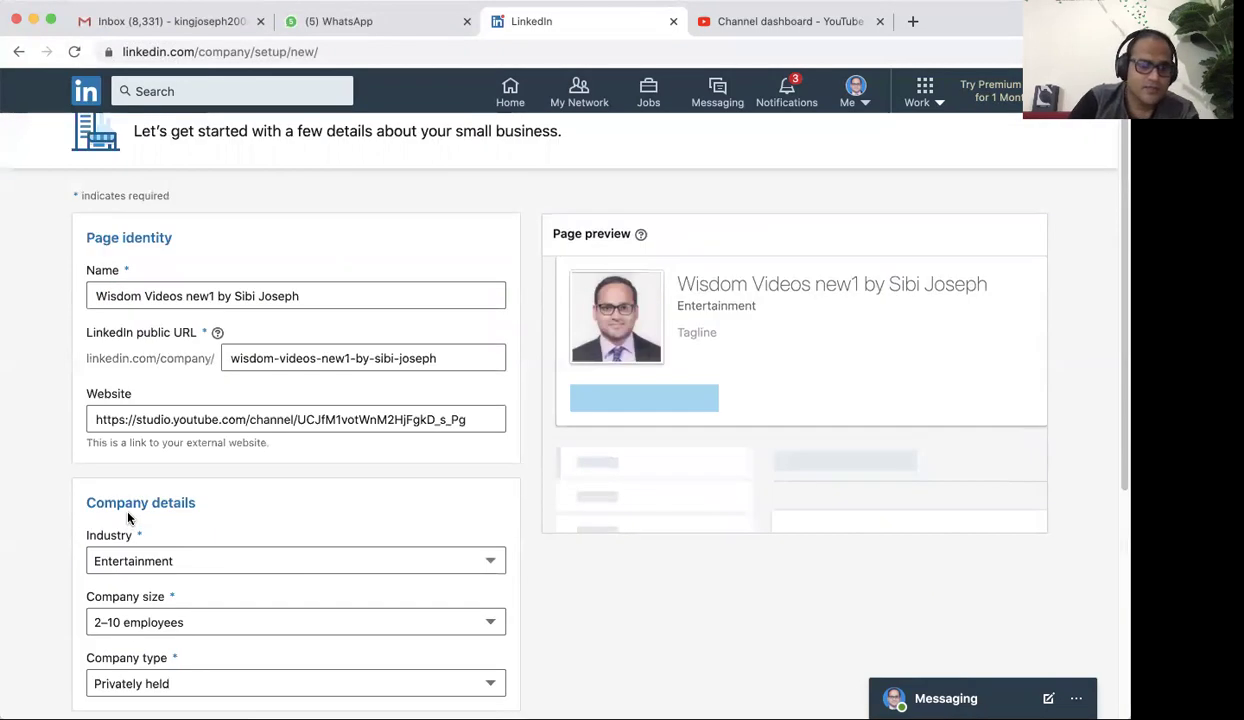
scroll(127, 517, "down", 5)
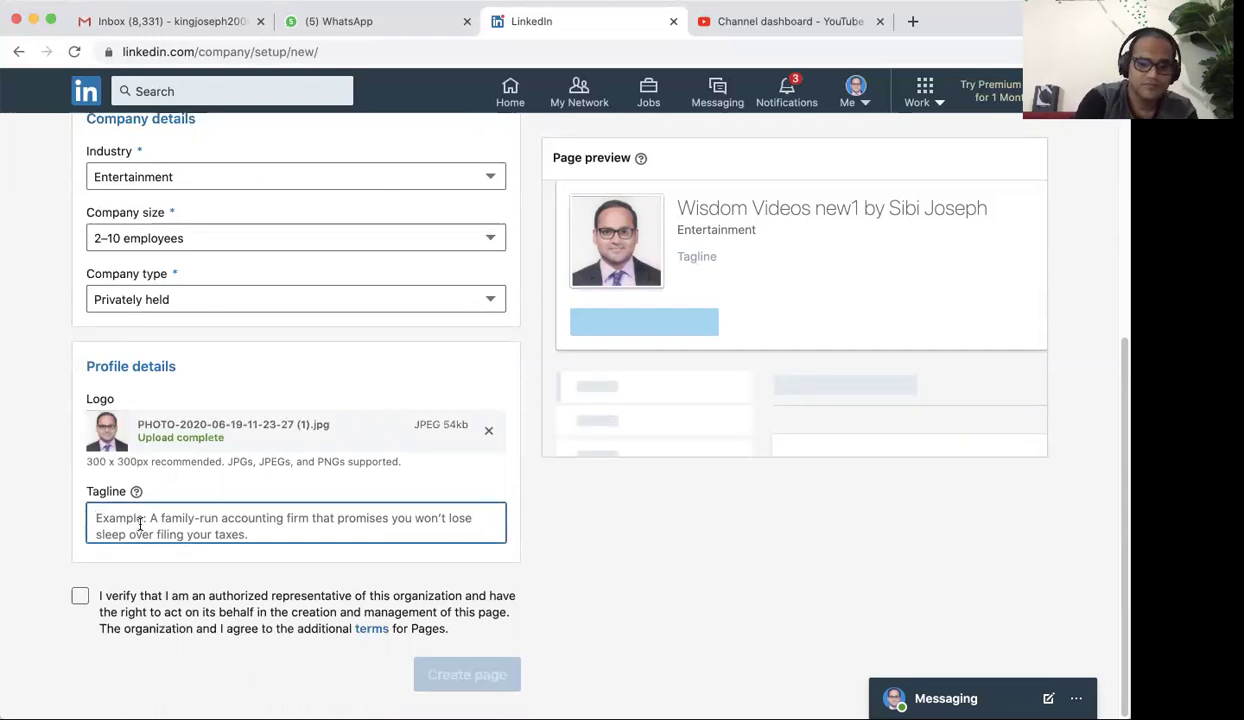
type("W")
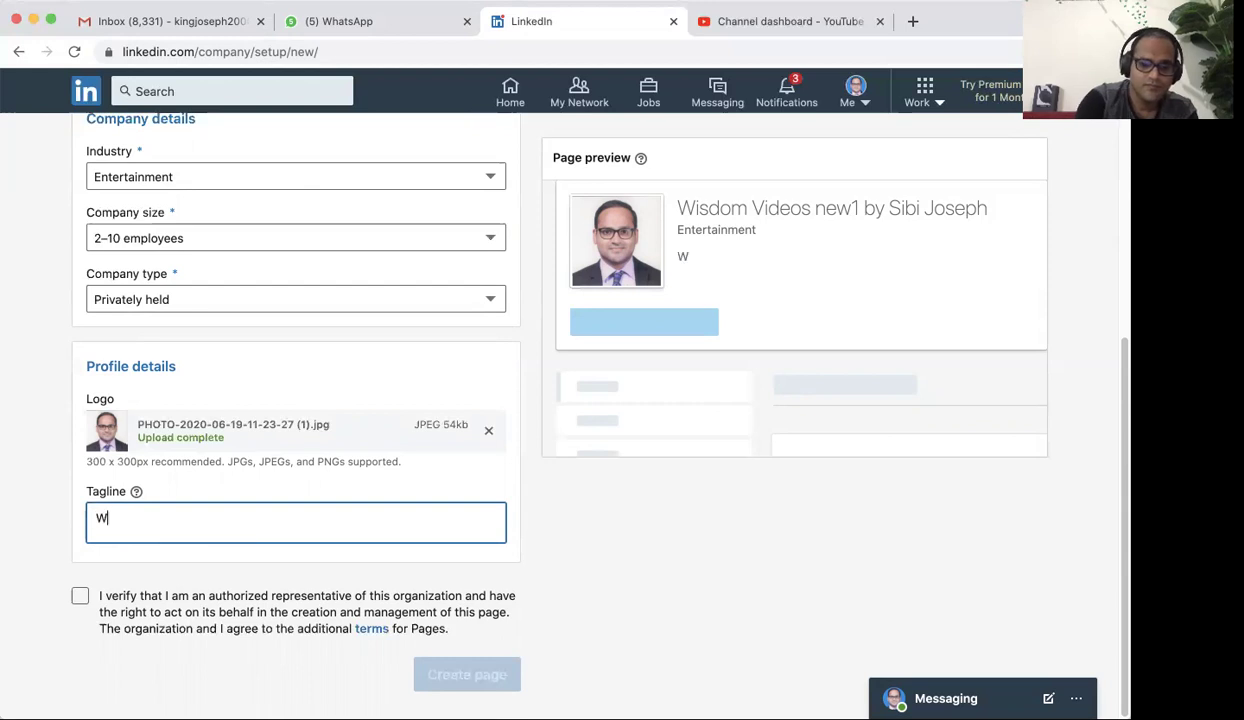
type("isdom")
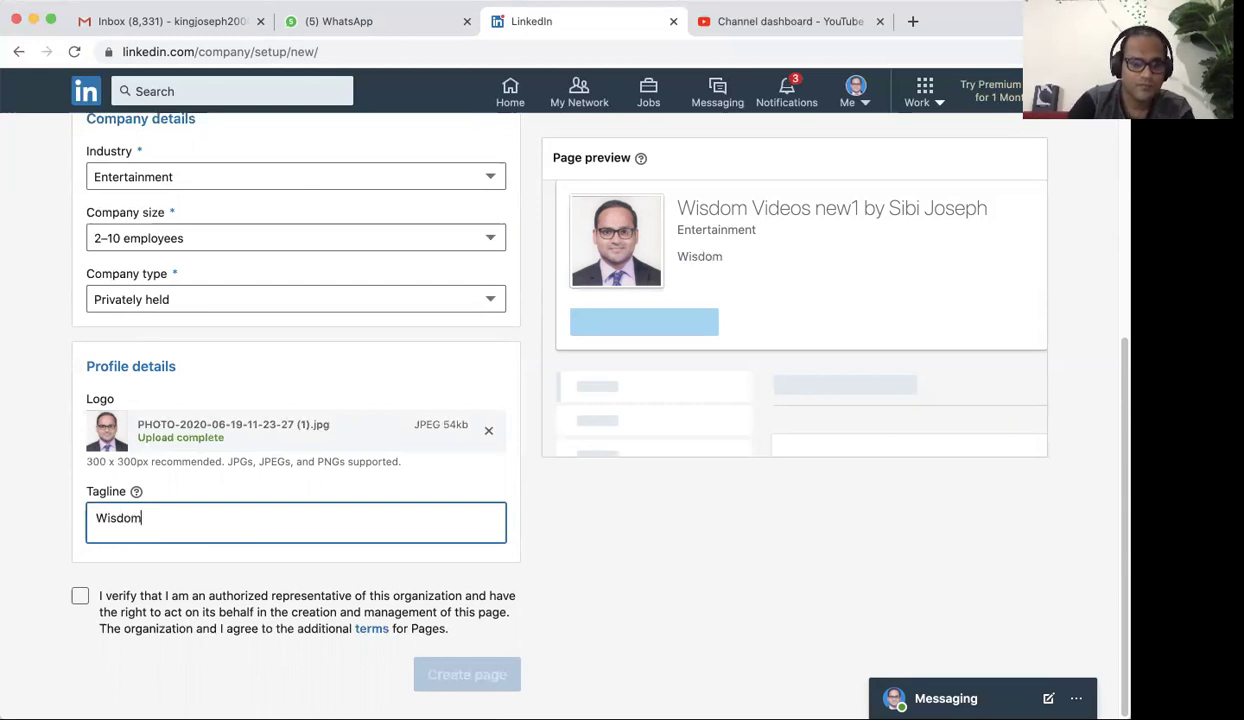
left_click(99, 516)
type("Practica")
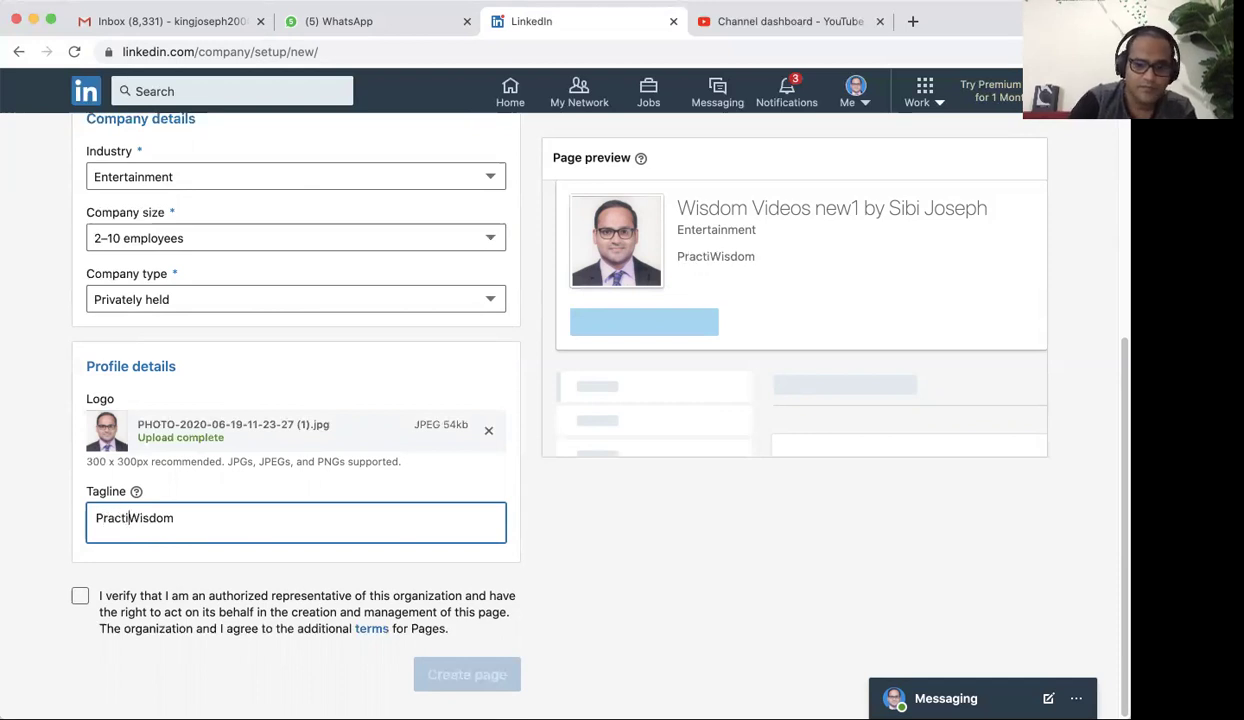
type("l")
left_click(204, 511)
type("Tips")
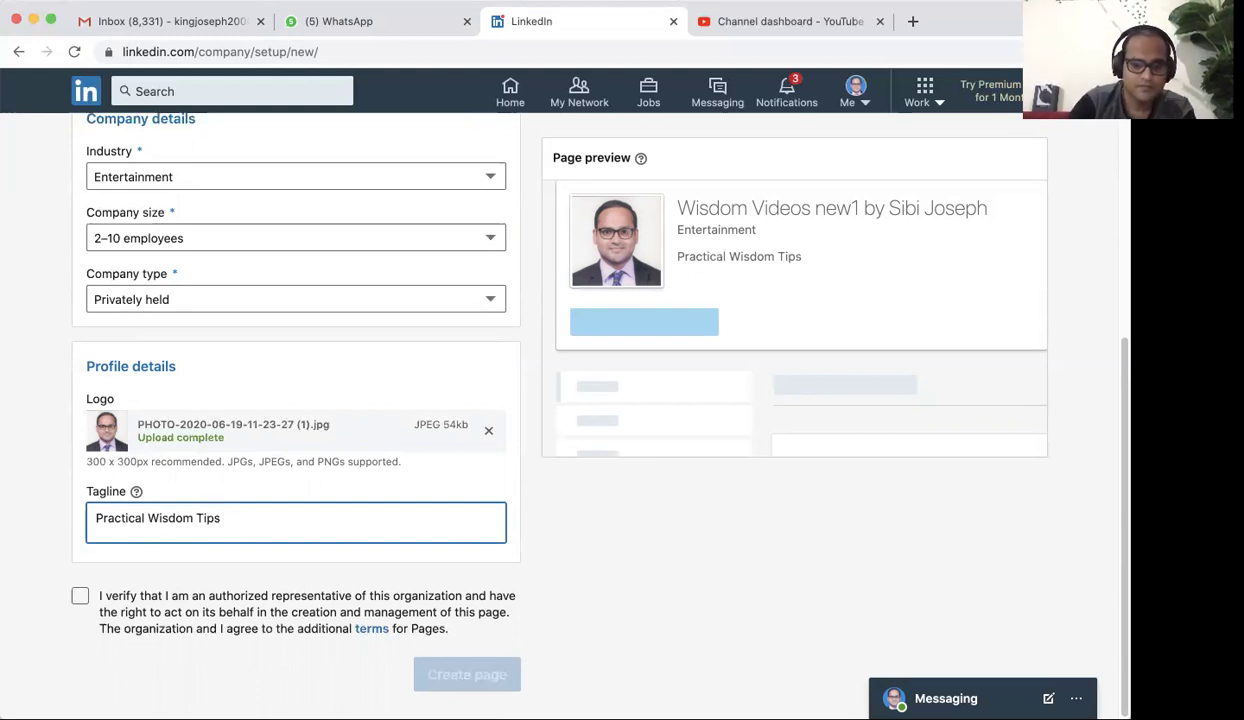
type(" for all")
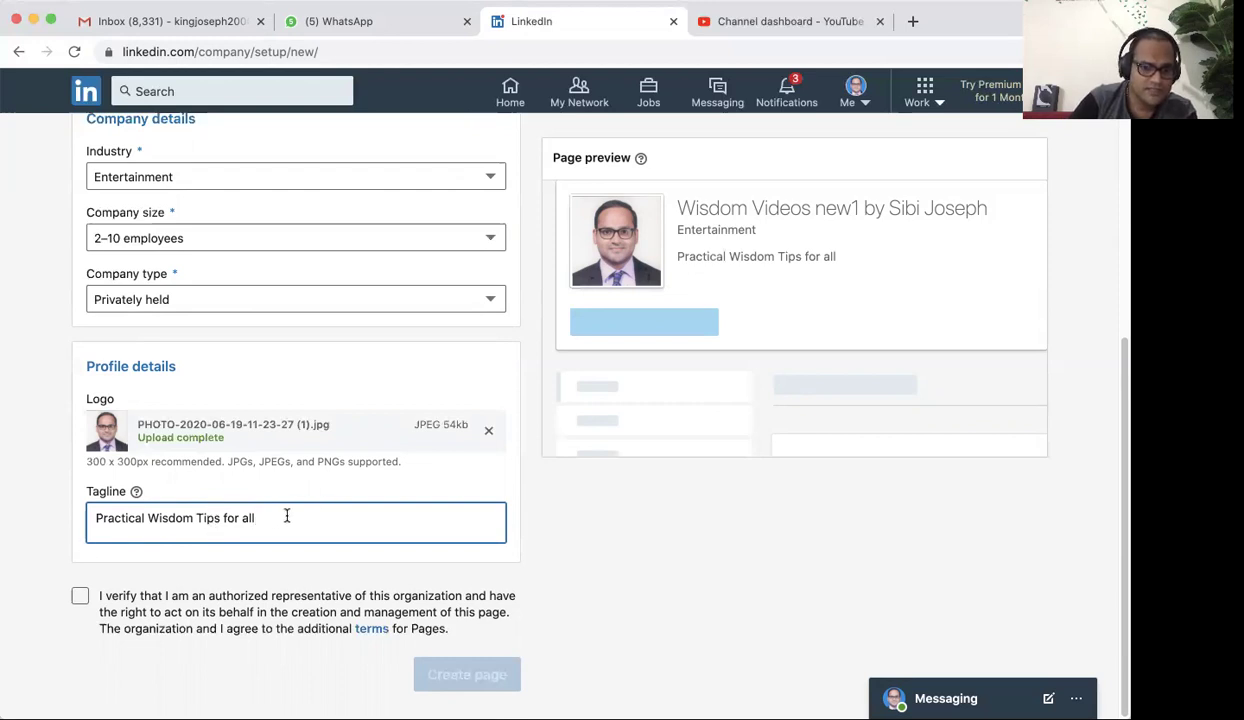
left_click_drag(281, 514, 42, 515)
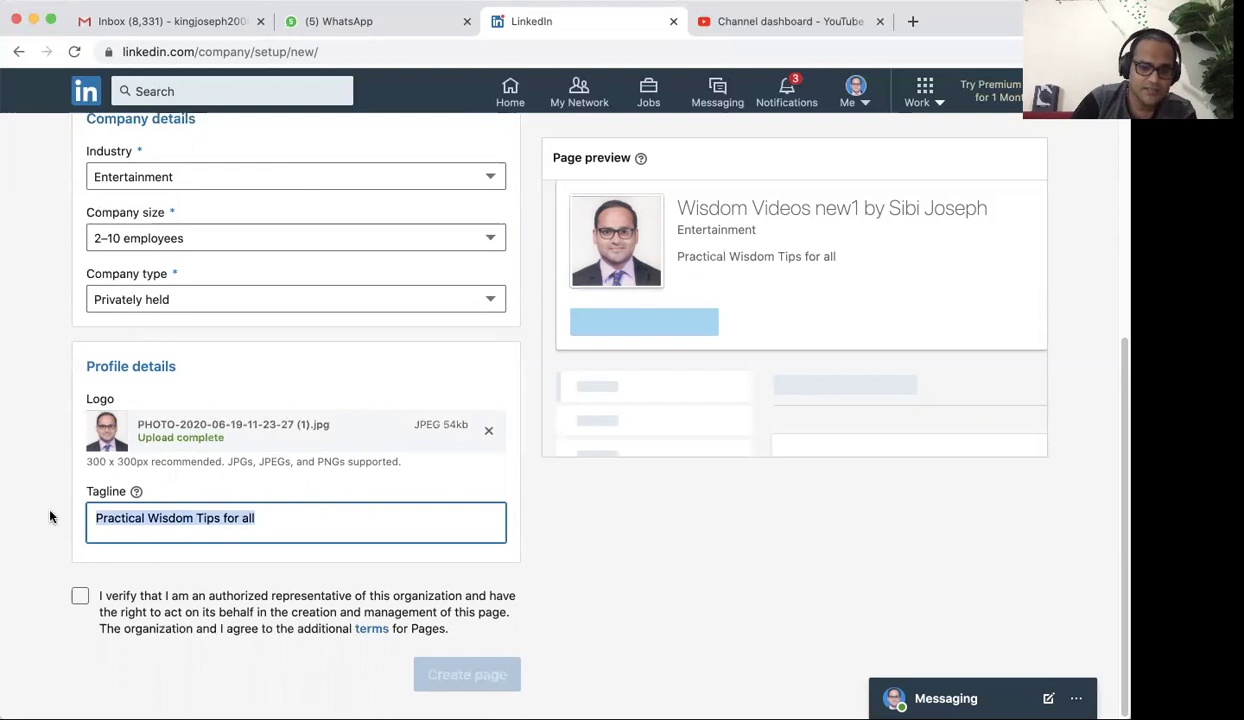
Confirm being an authorized representative of the organization and create the page after checking its identity details
left_click(80, 595)
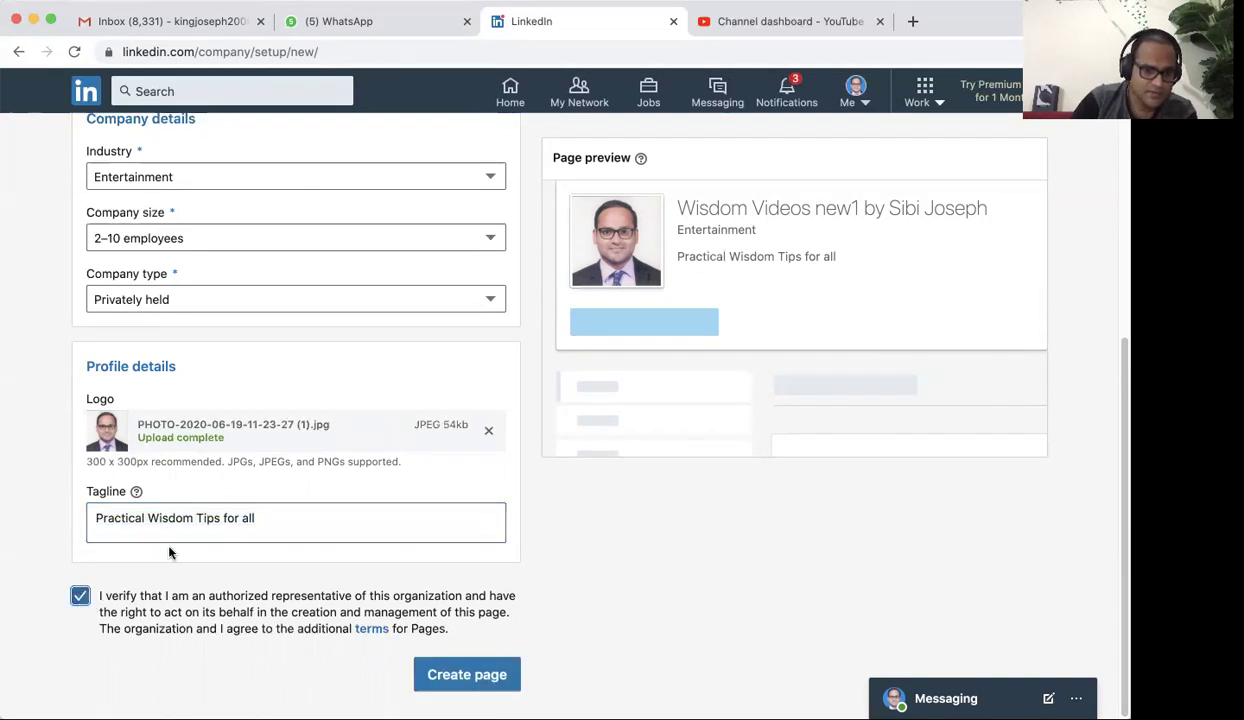
left_click(469, 677)
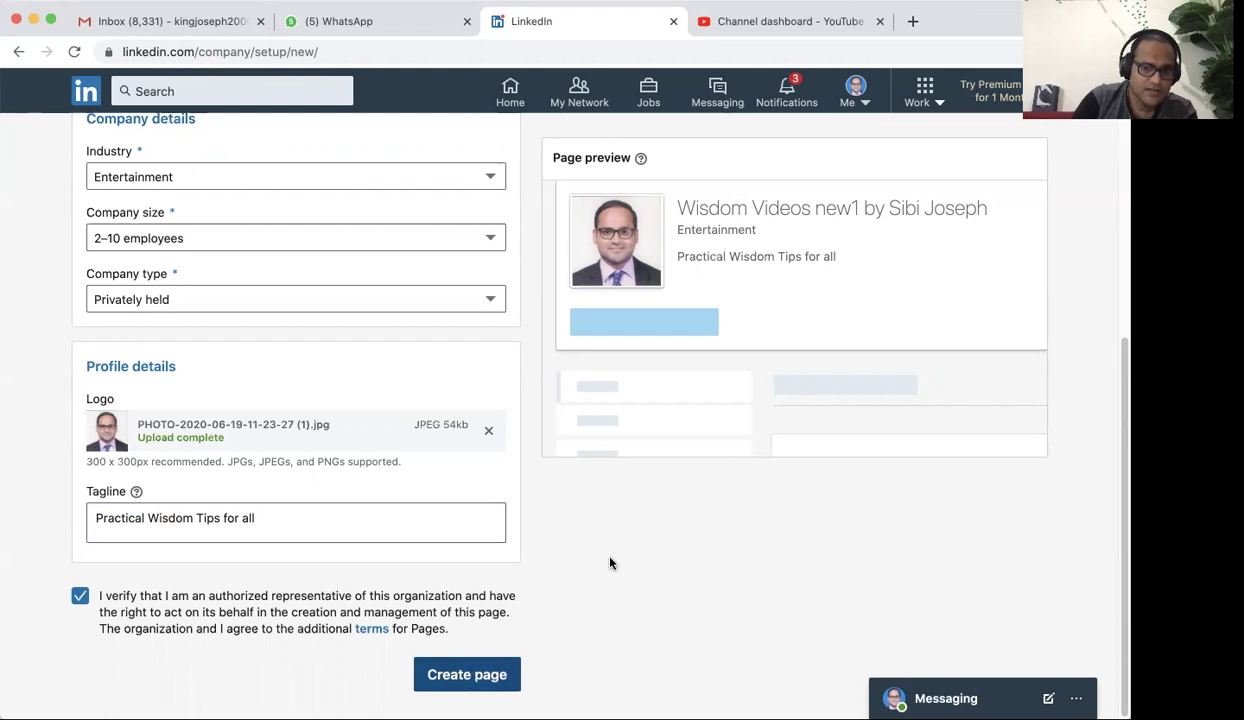
left_click(233, 427)
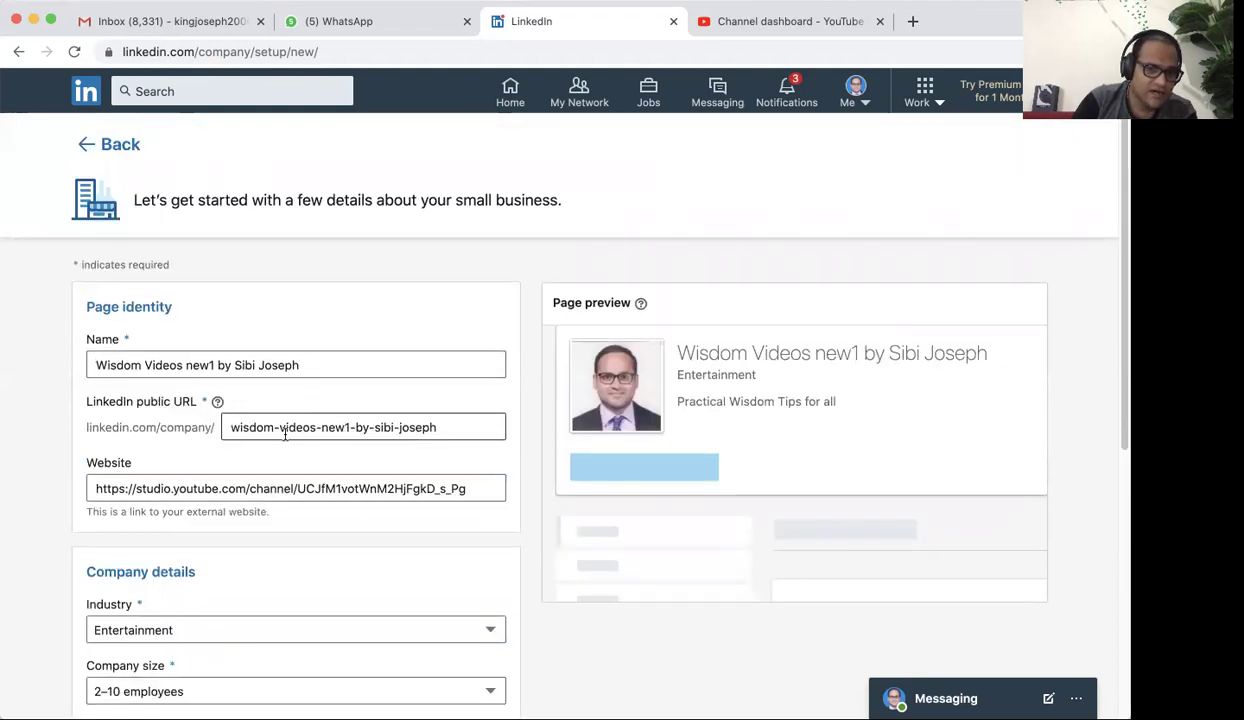
scroll(344, 442, "down", 5)
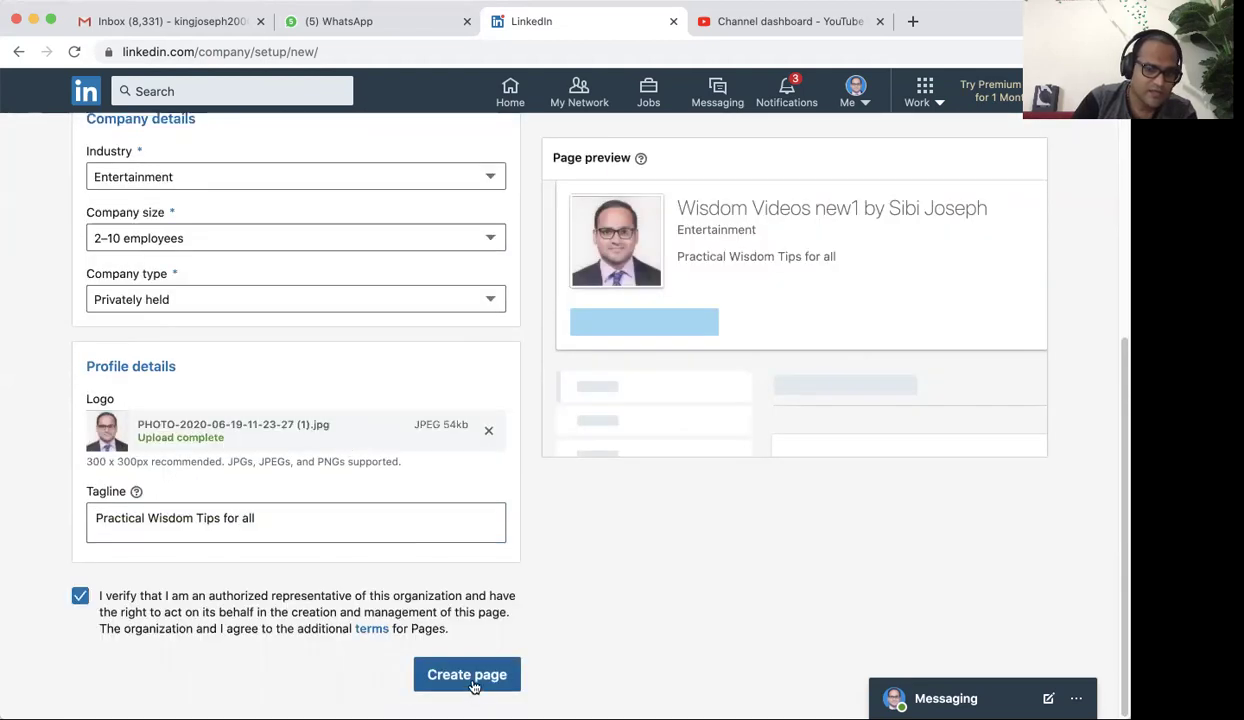
left_click(472, 684)
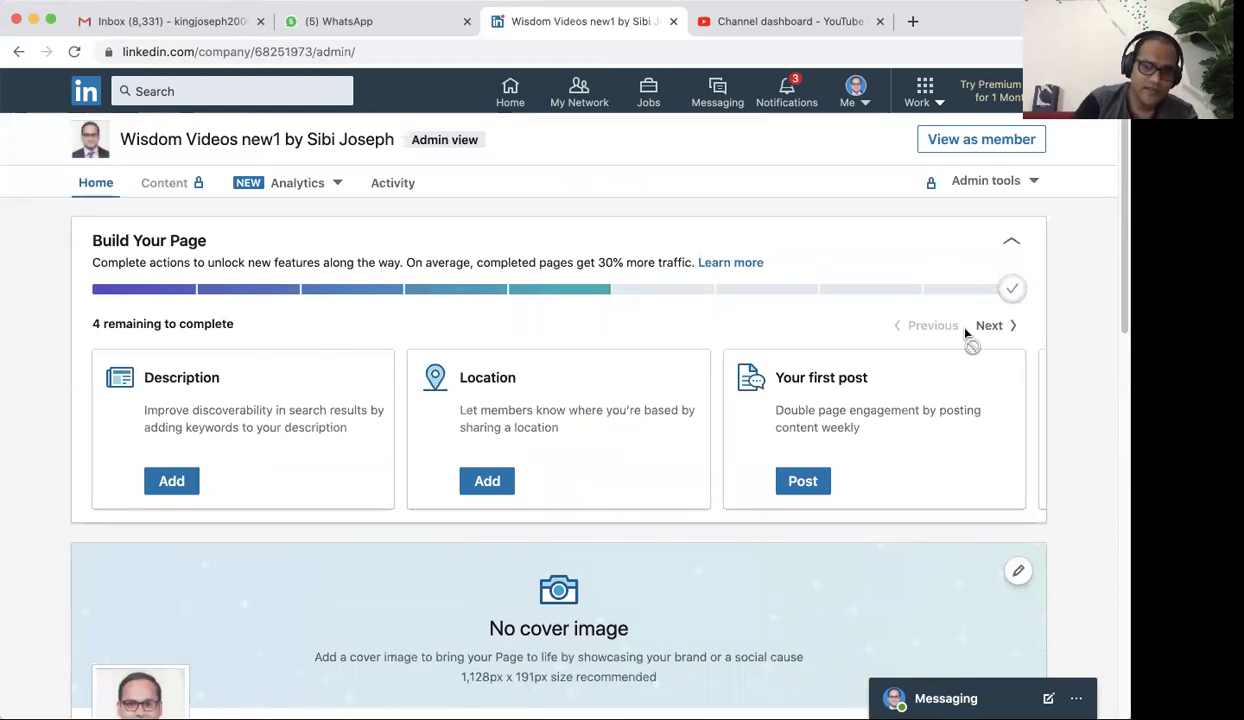
Check the page-building checklist and fill the missing page description with a copy of the tagline "Practical Wisdom Tips for all"
scroll(860, 344, "down", 3)
scroll(861, 347, "up", 3)
mouse_move(1014, 278)
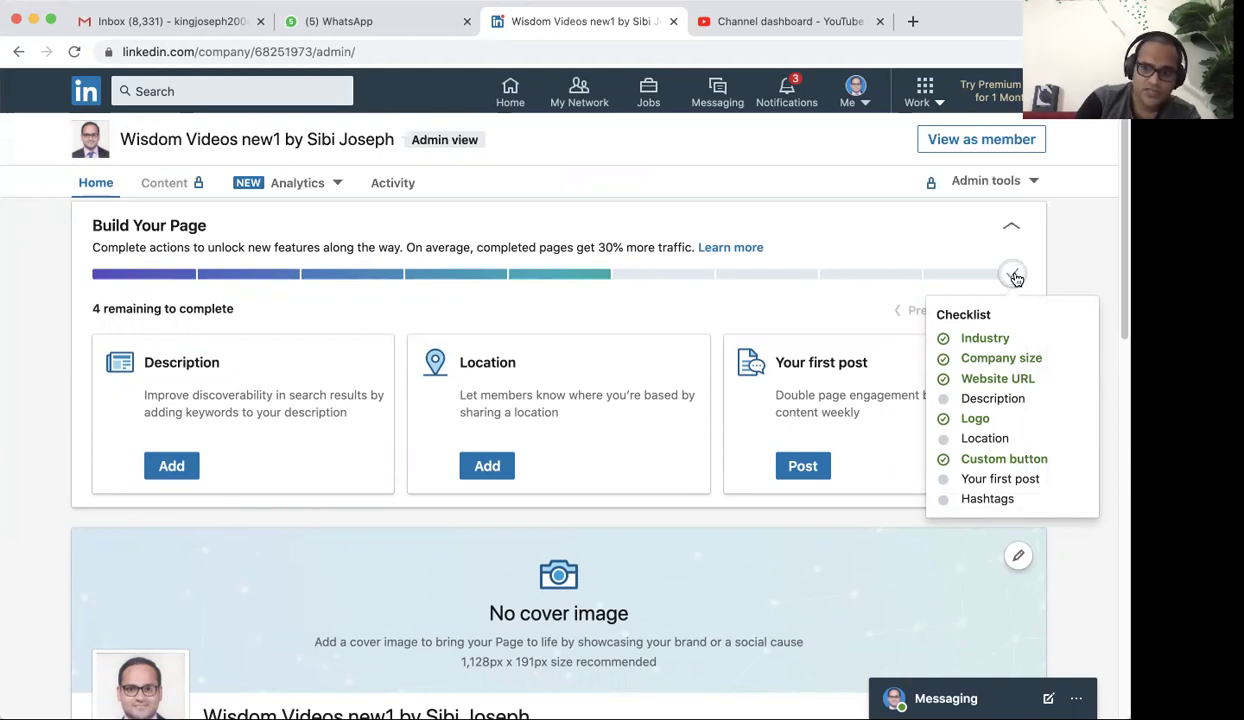
scroll(737, 430, "up", 1)
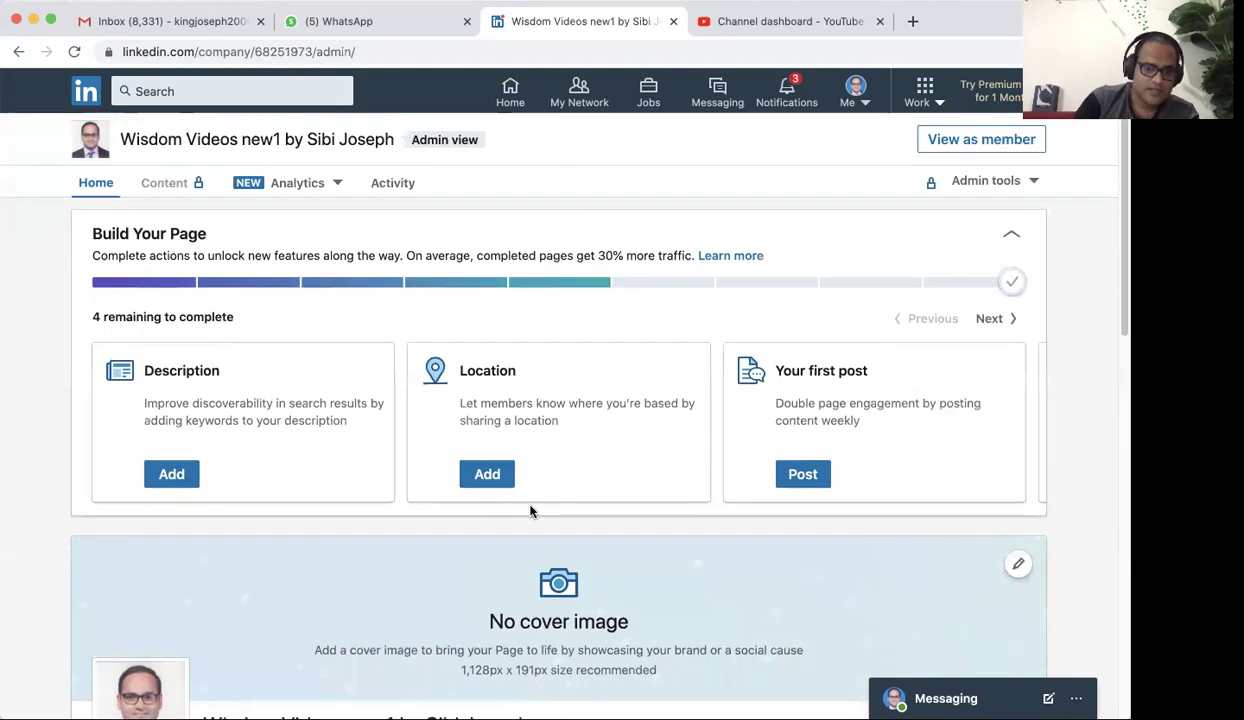
left_click(172, 476)
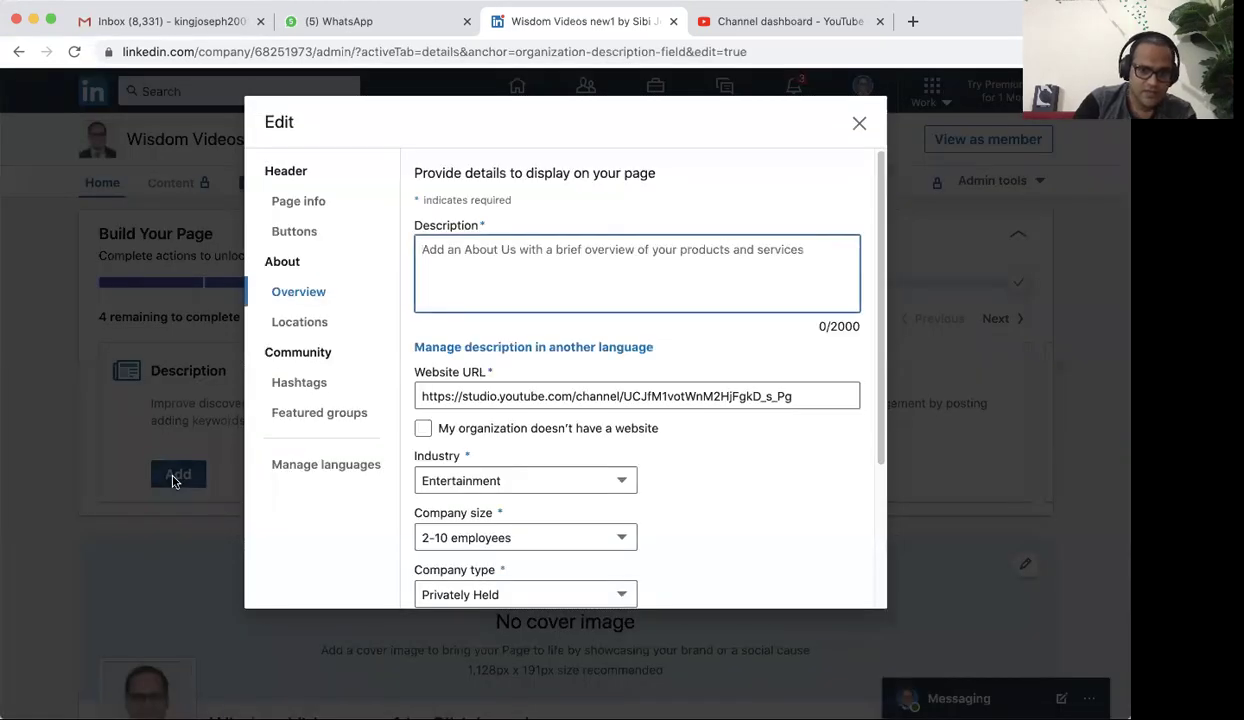
left_click(288, 204)
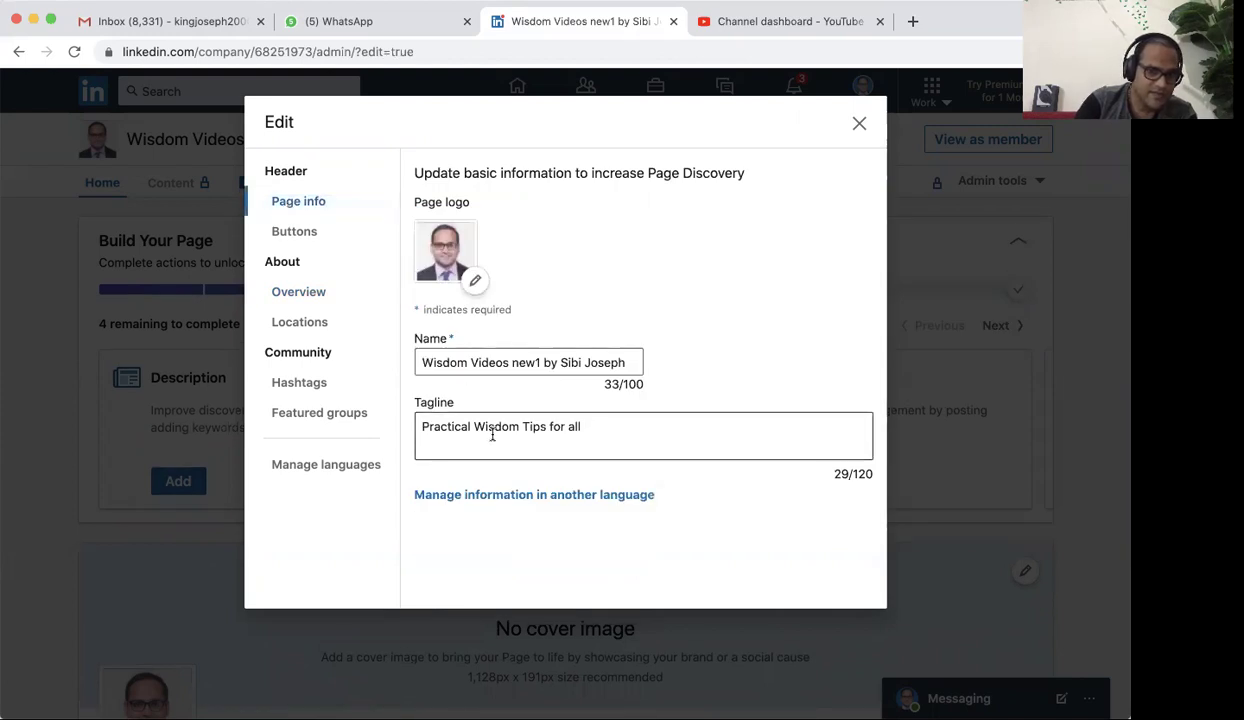
left_click_drag(590, 426, 381, 426)
key("super+c")
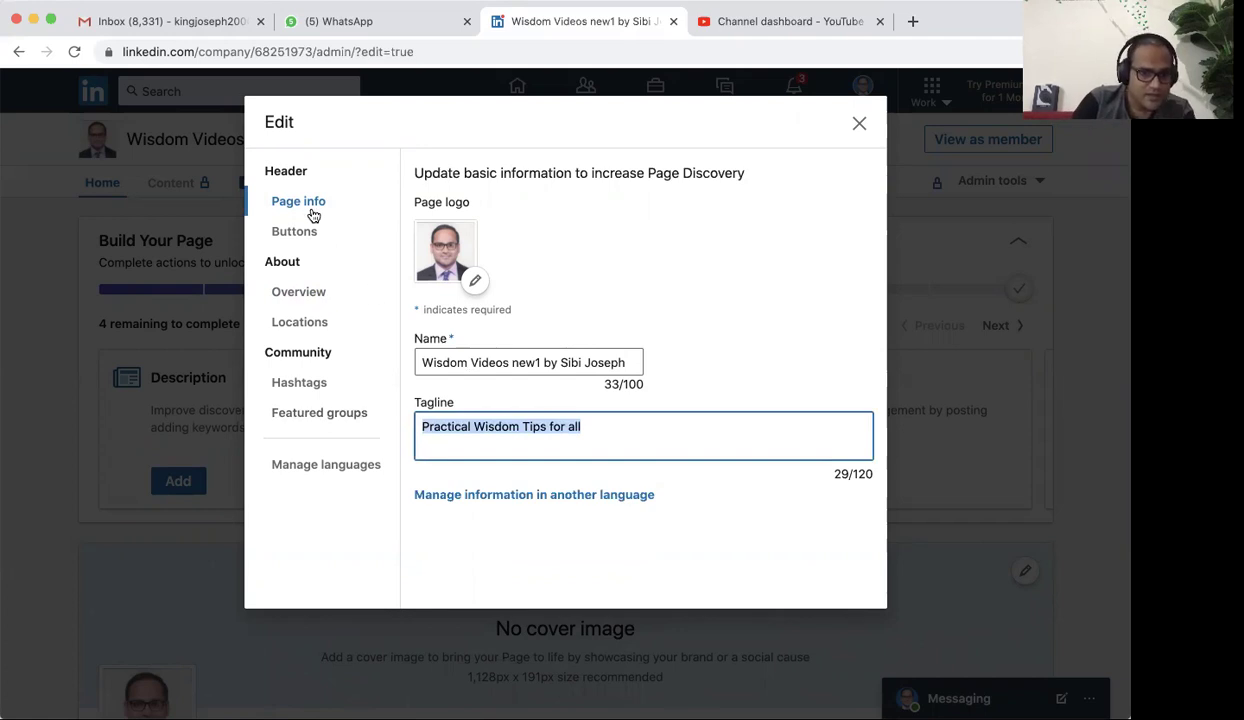
left_click(299, 292)
left_click(475, 257)
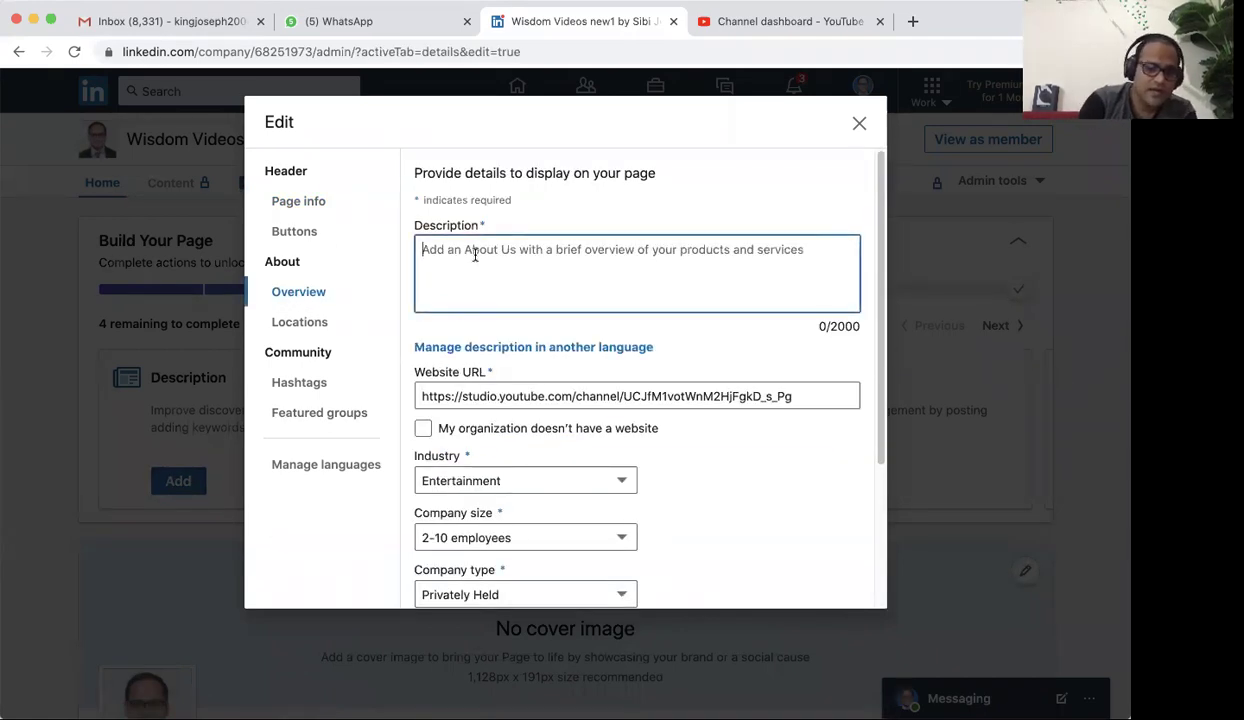
key("super+v")
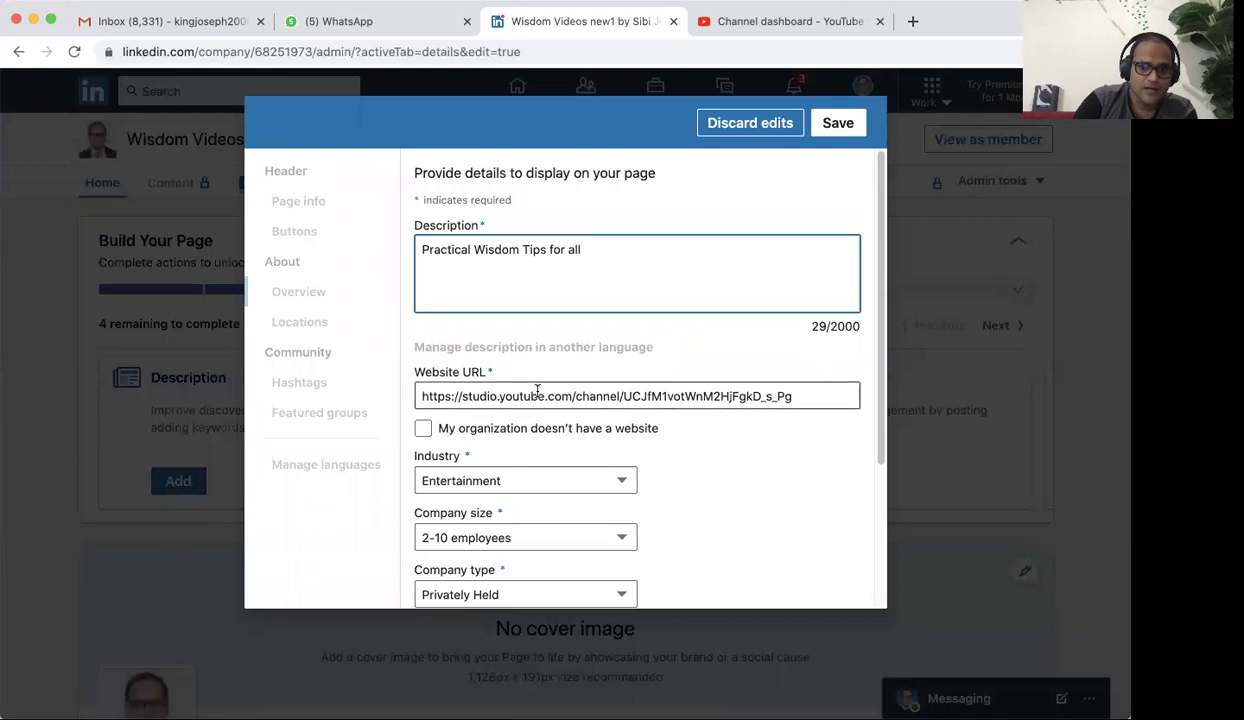
Set the year founded to 2020 in the page overview and save the edited details
scroll(600, 380, "down", 2)
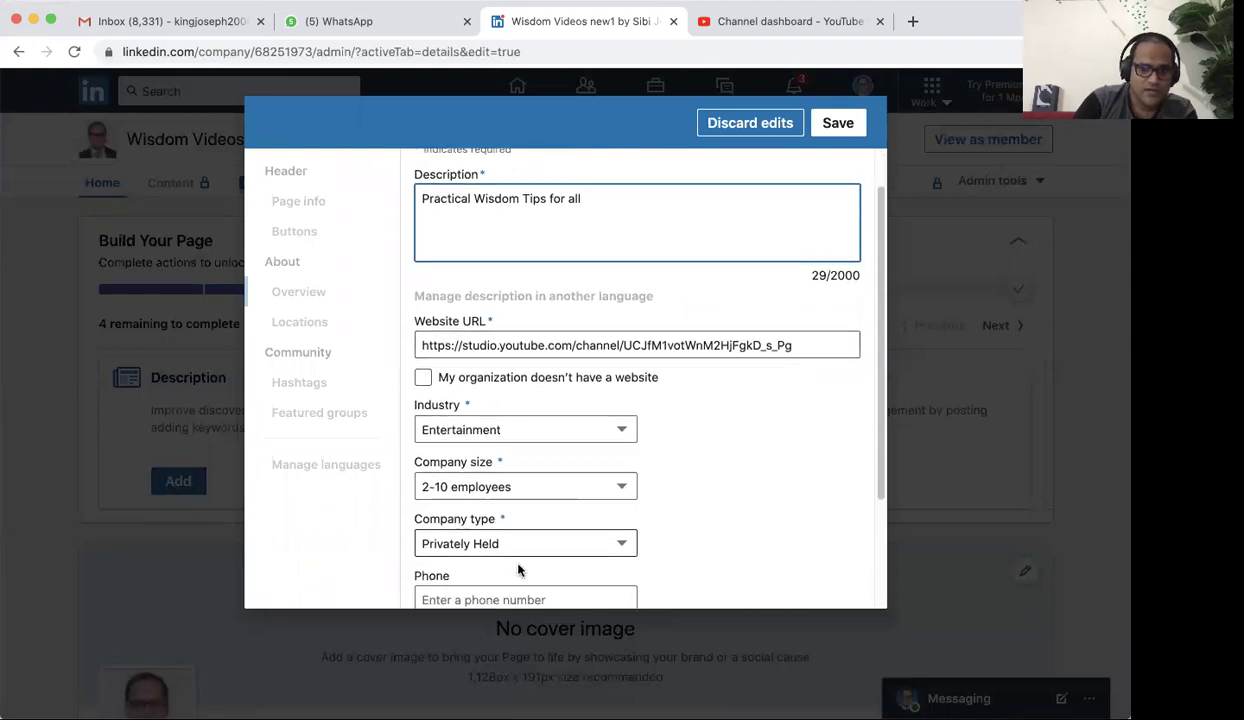
scroll(502, 546, "down", 5)
left_click(454, 505)
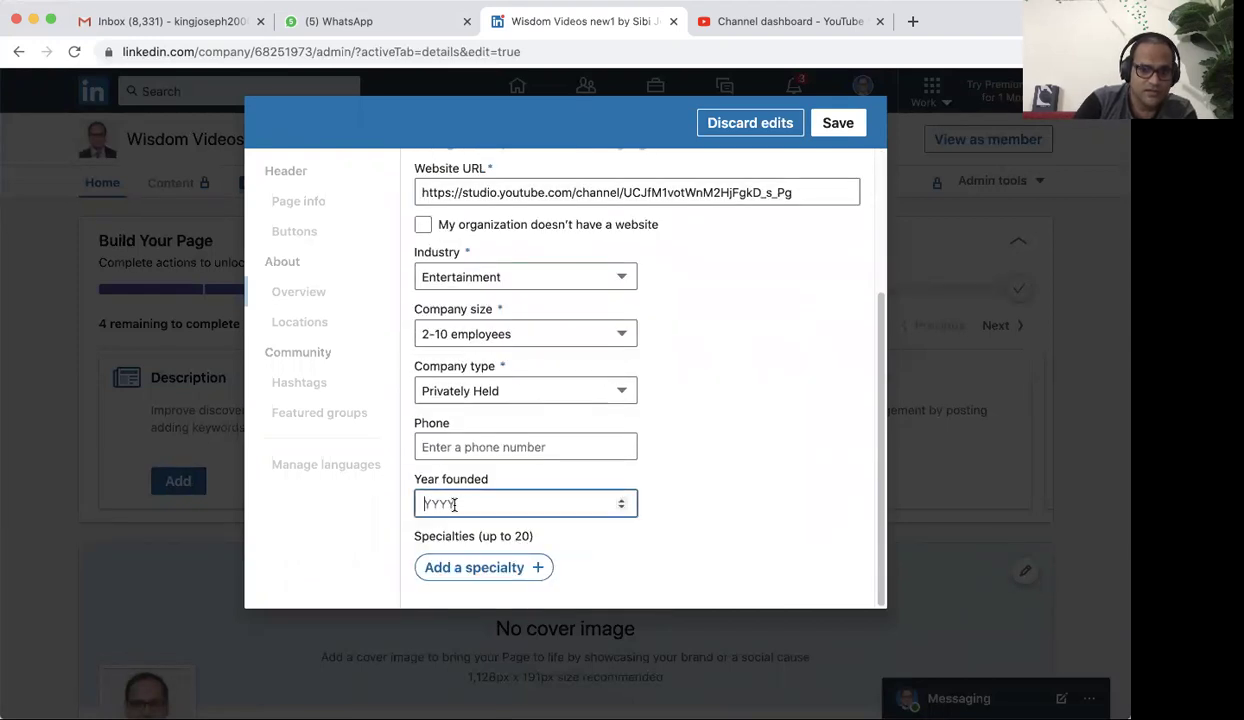
type("2020")
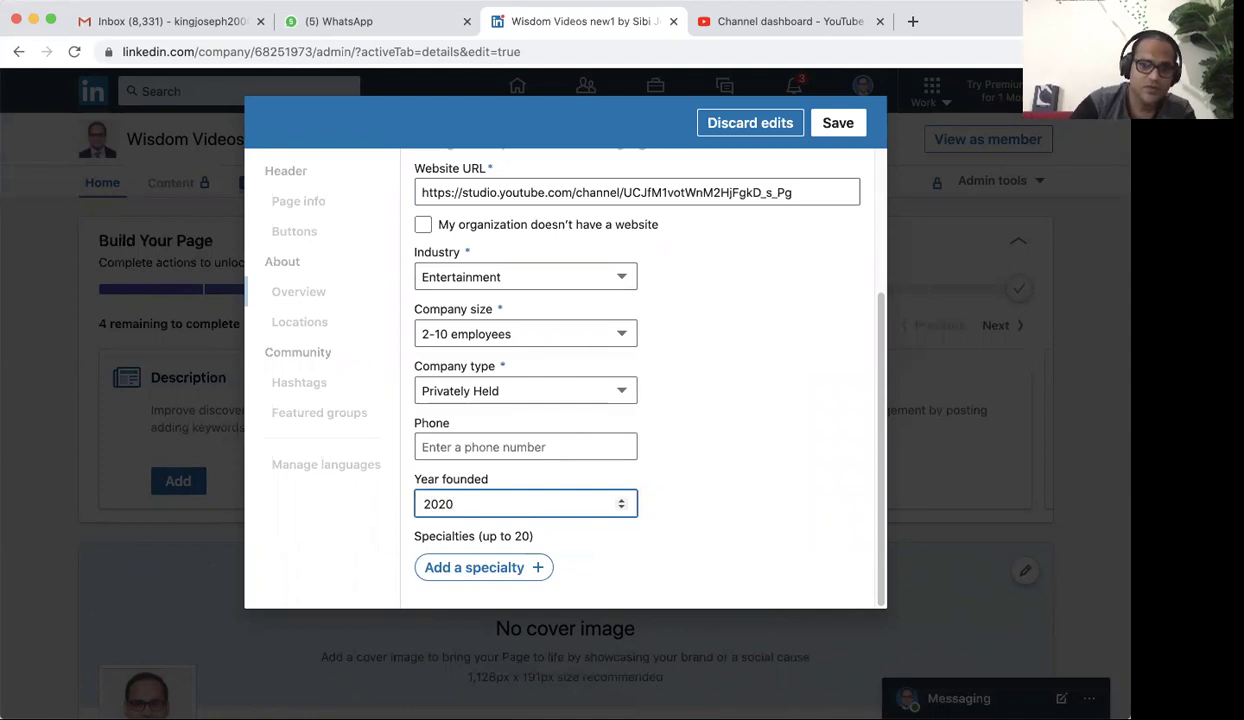
scroll(424, 501, "up", 5)
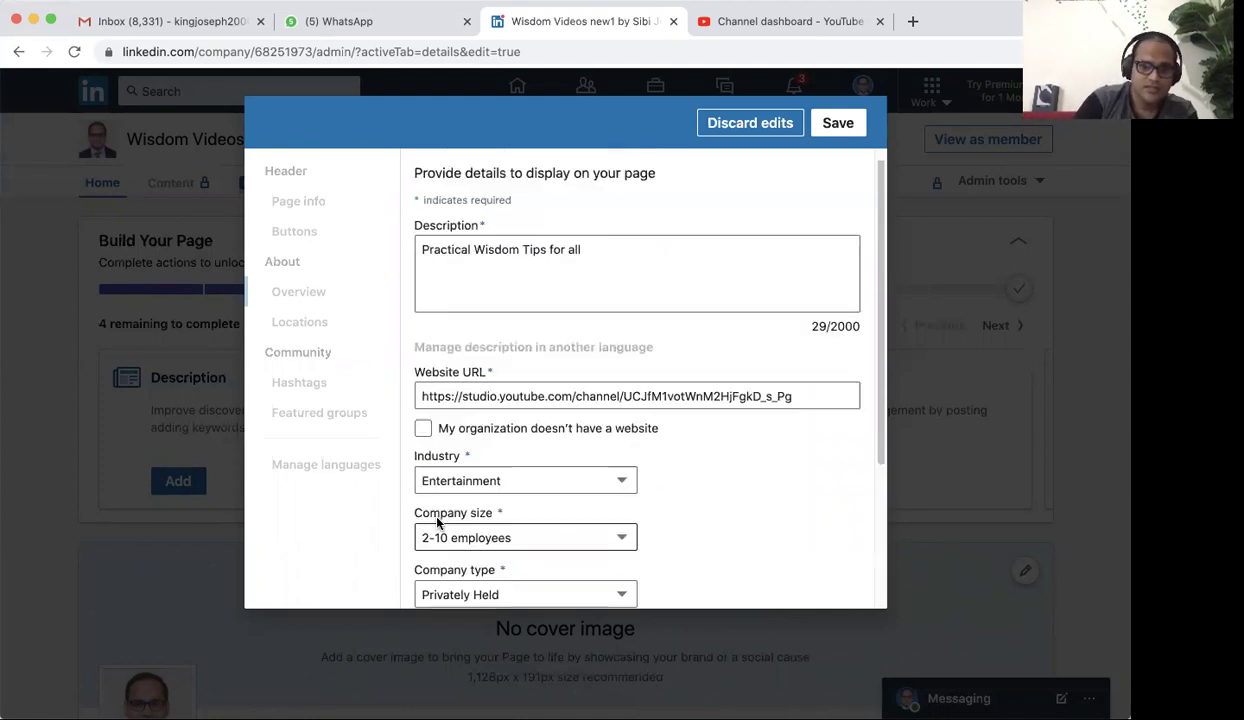
left_click(835, 124)
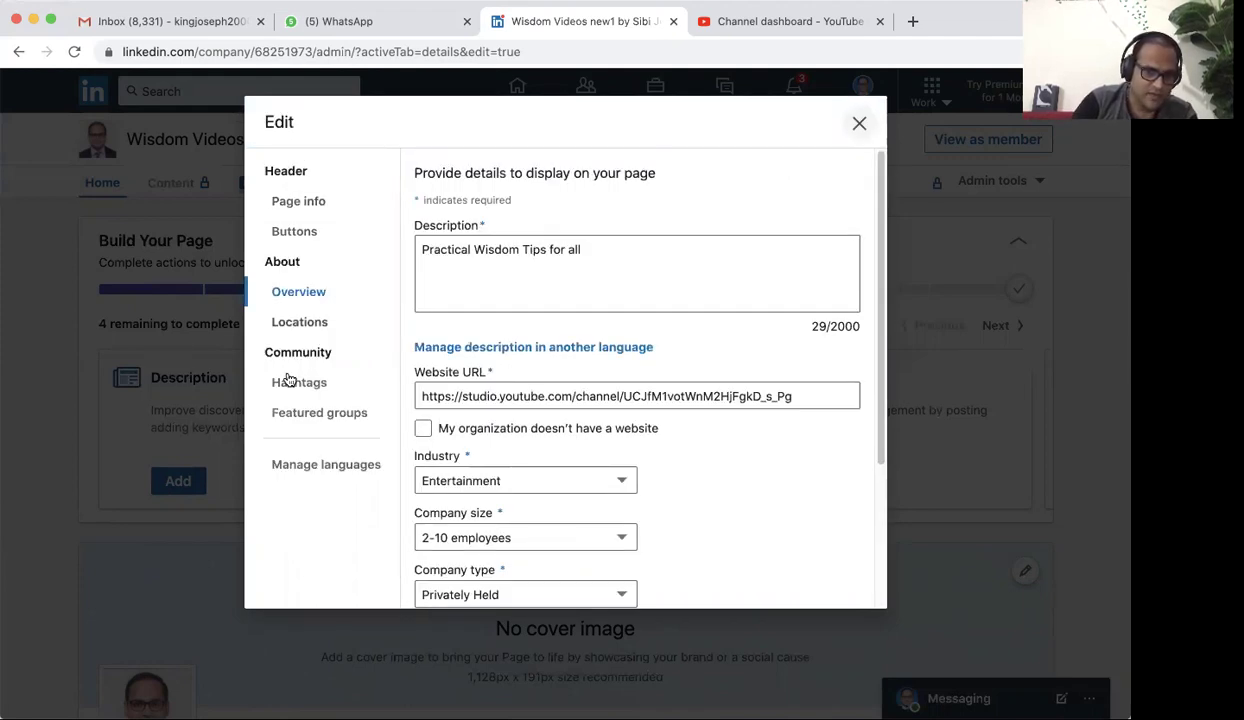
Review the page info and the custom button settings, including the available button names and the button preview
left_click(297, 201)
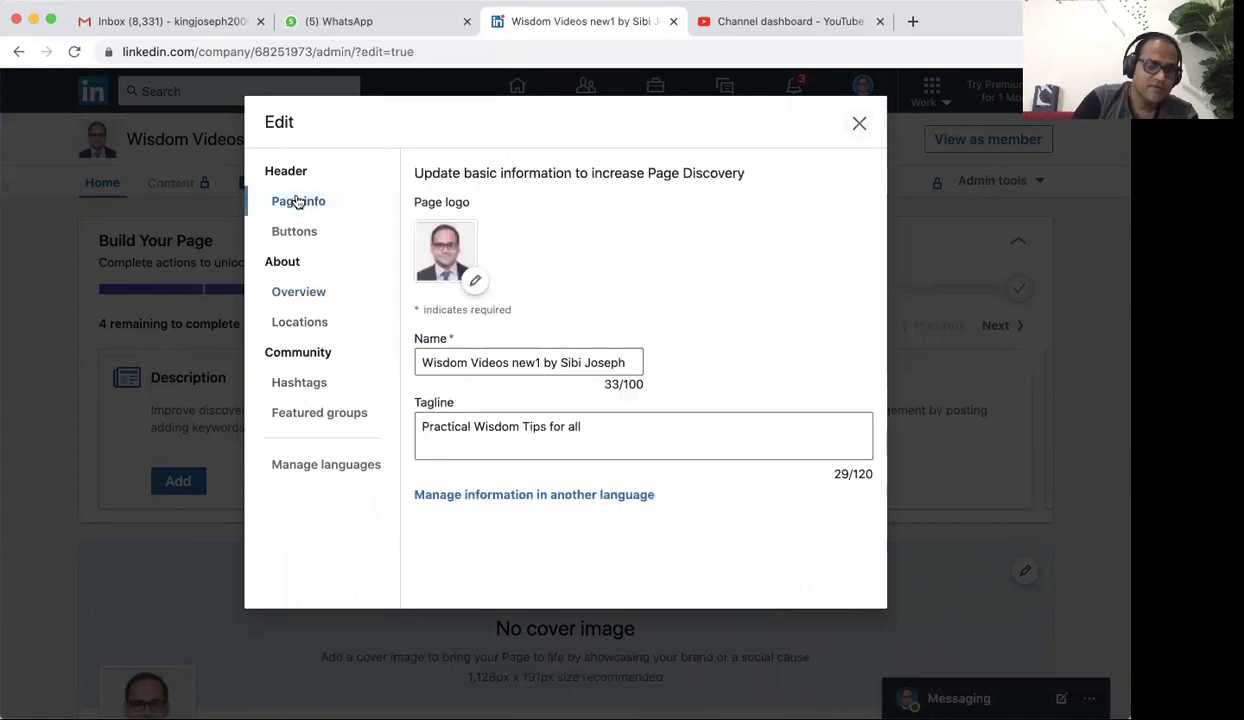
left_click(301, 232)
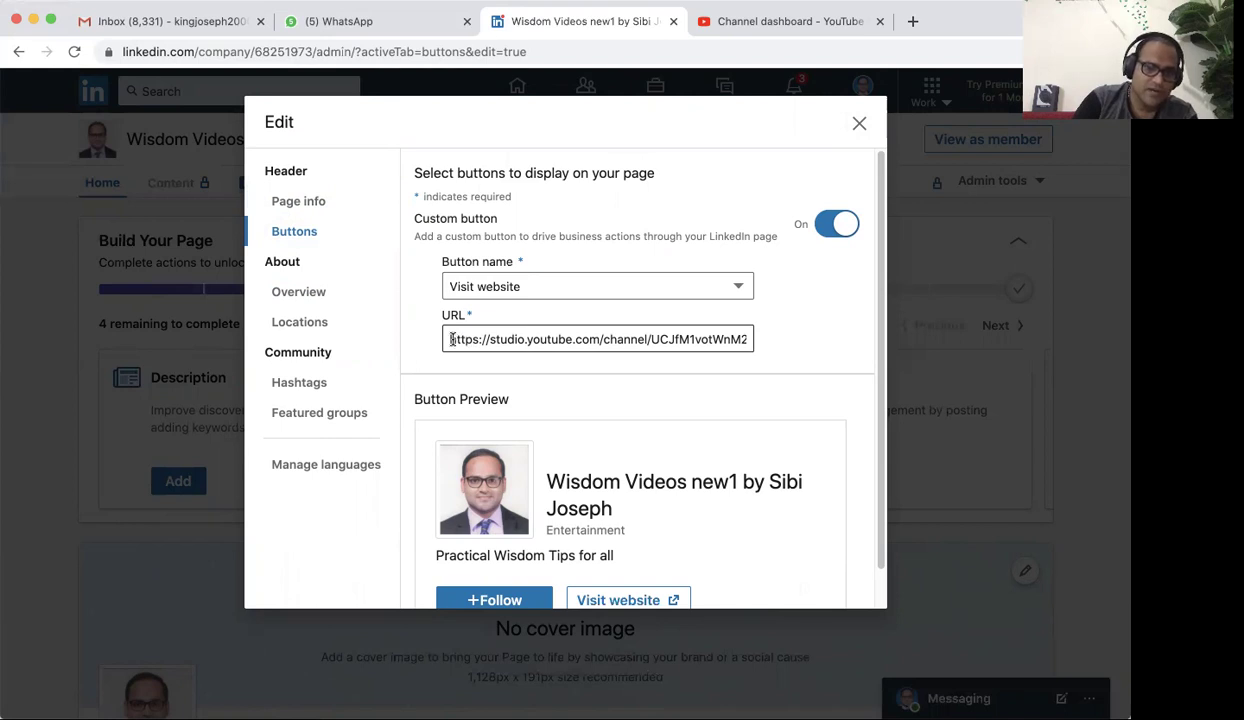
left_click(478, 286)
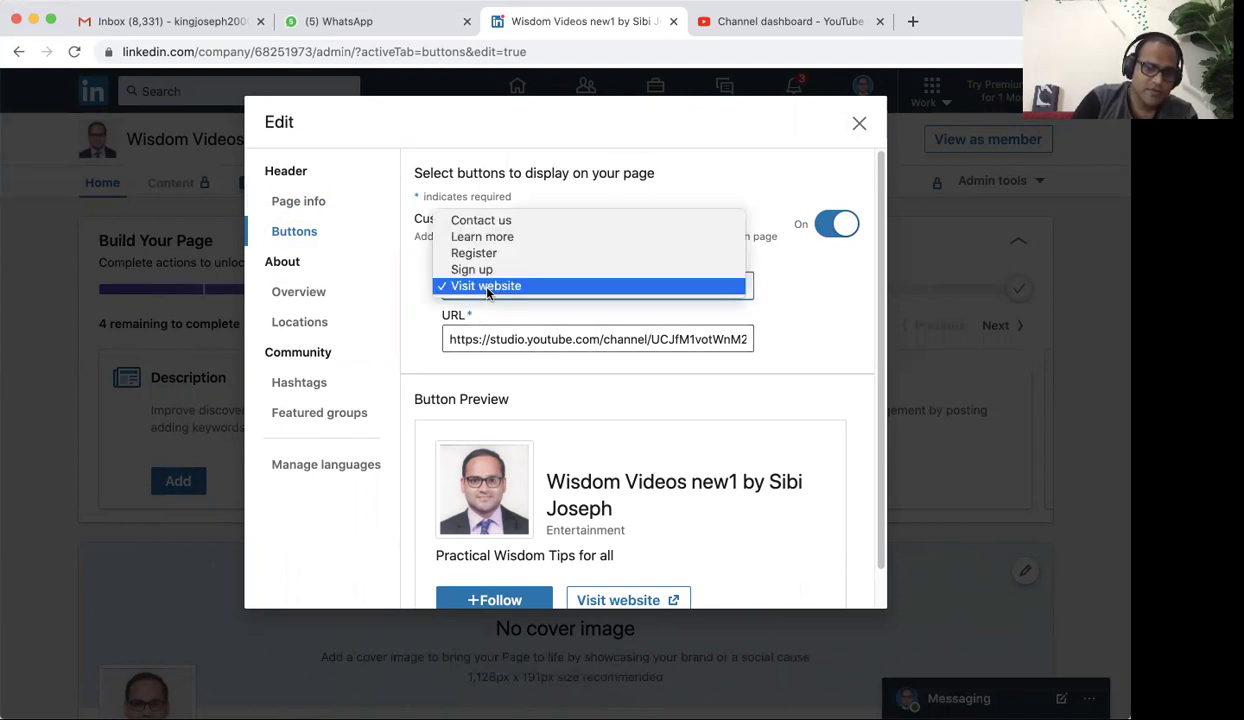
left_click(419, 294)
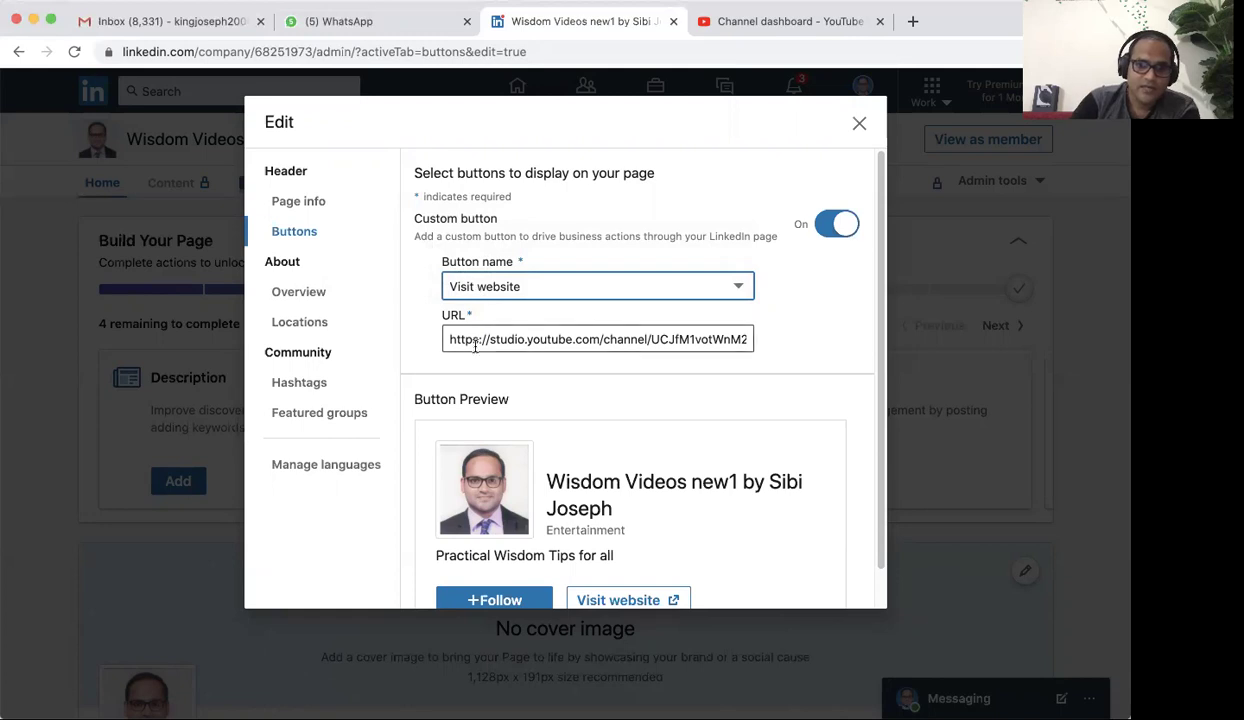
scroll(503, 350, "down", 1)
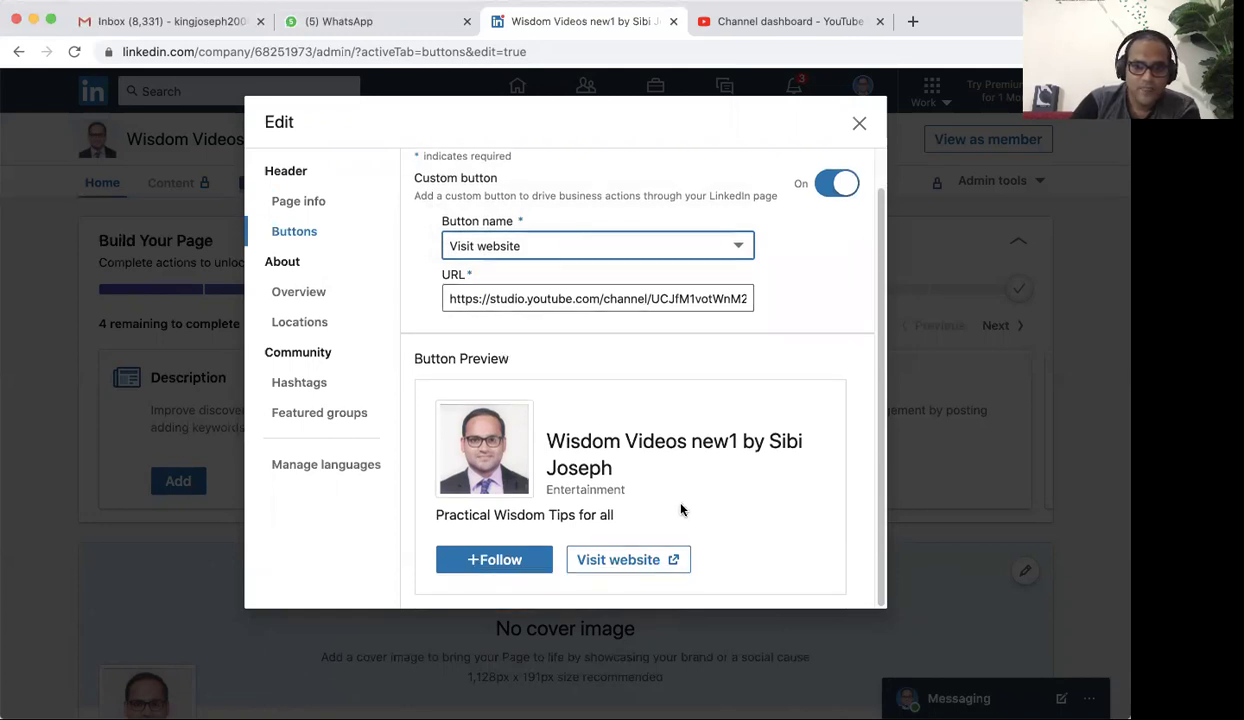
scroll(410, 515, "up", 1)
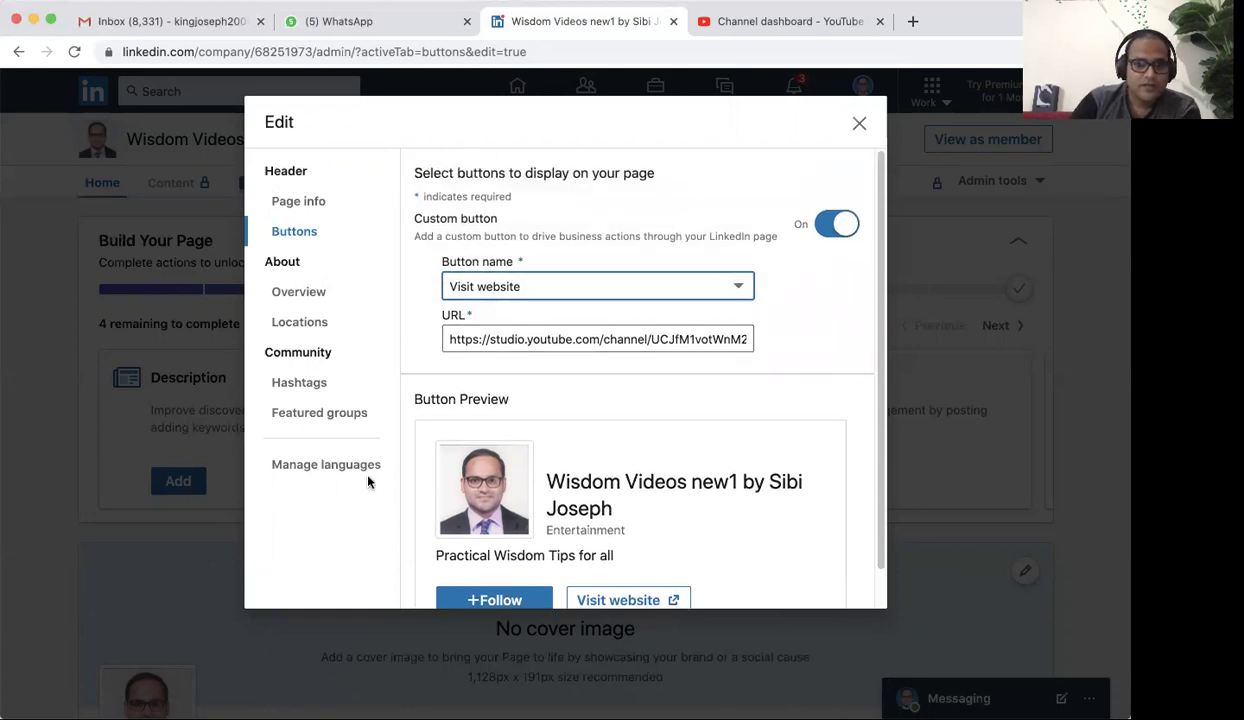
left_click(298, 204)
left_click(292, 232)
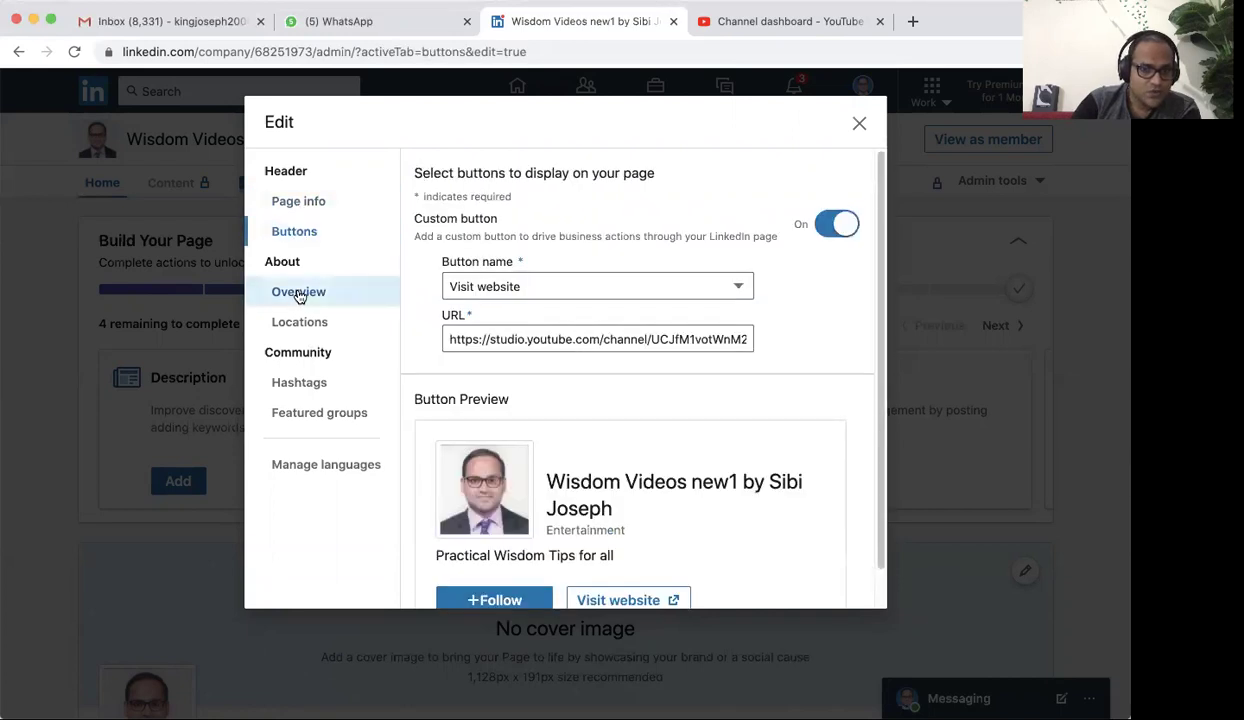
Start a new page location in Qatar and mark the organization as having no street address
left_click(298, 292)
left_click(314, 322)
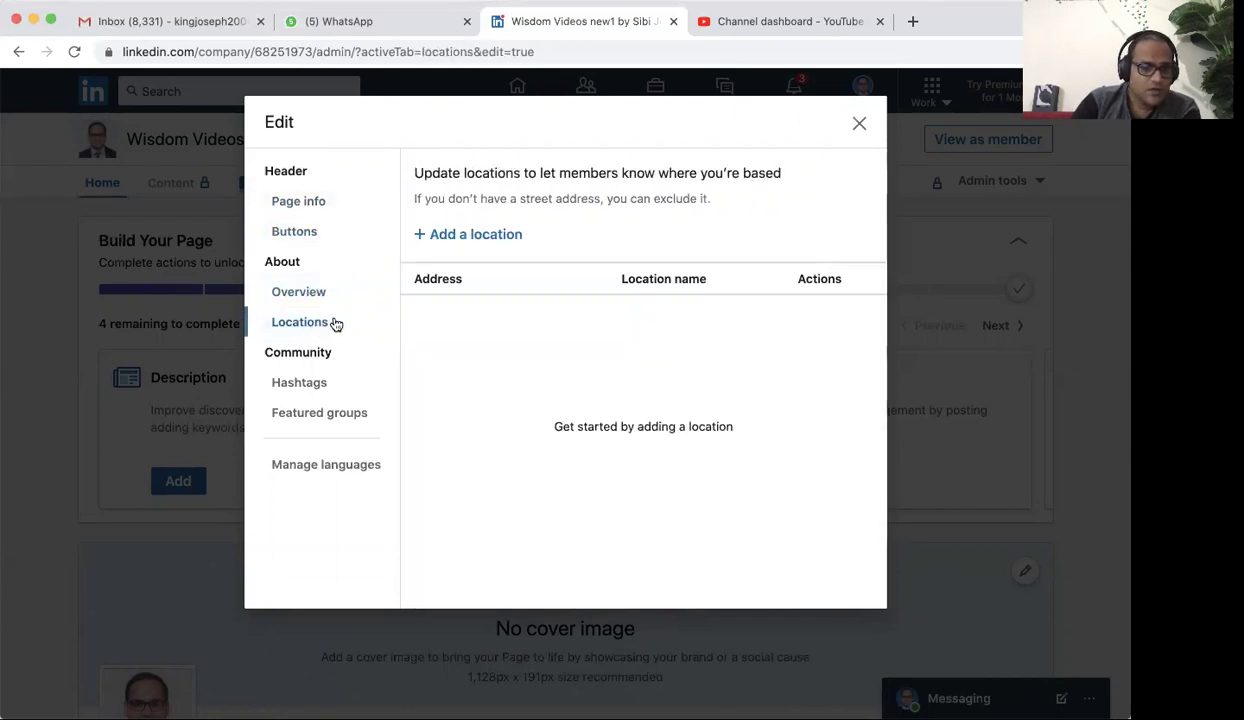
left_click(447, 236)
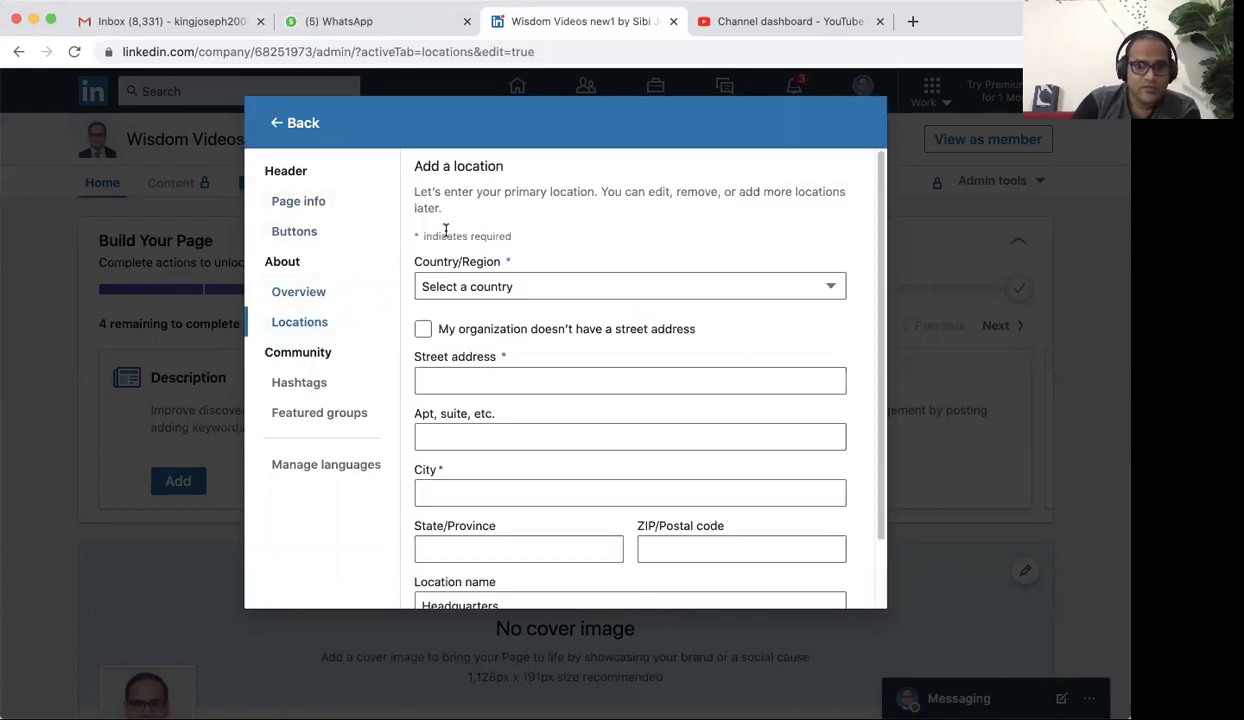
left_click(474, 292)
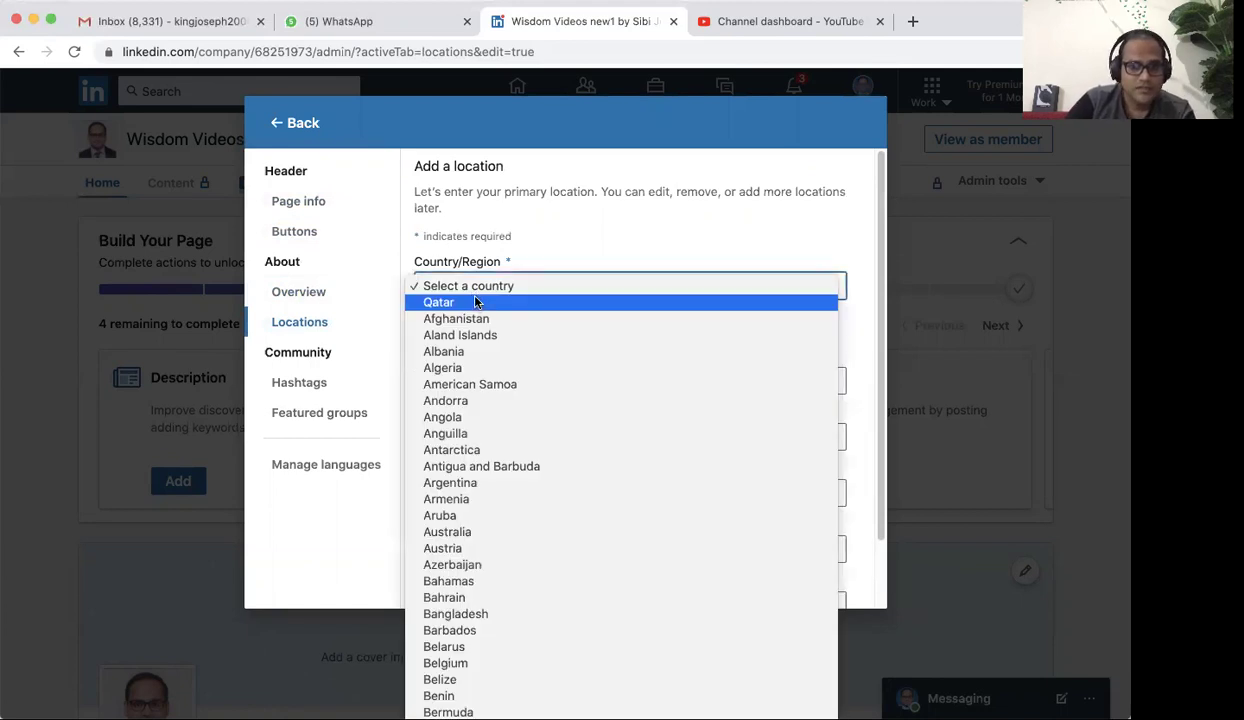
left_click(476, 302)
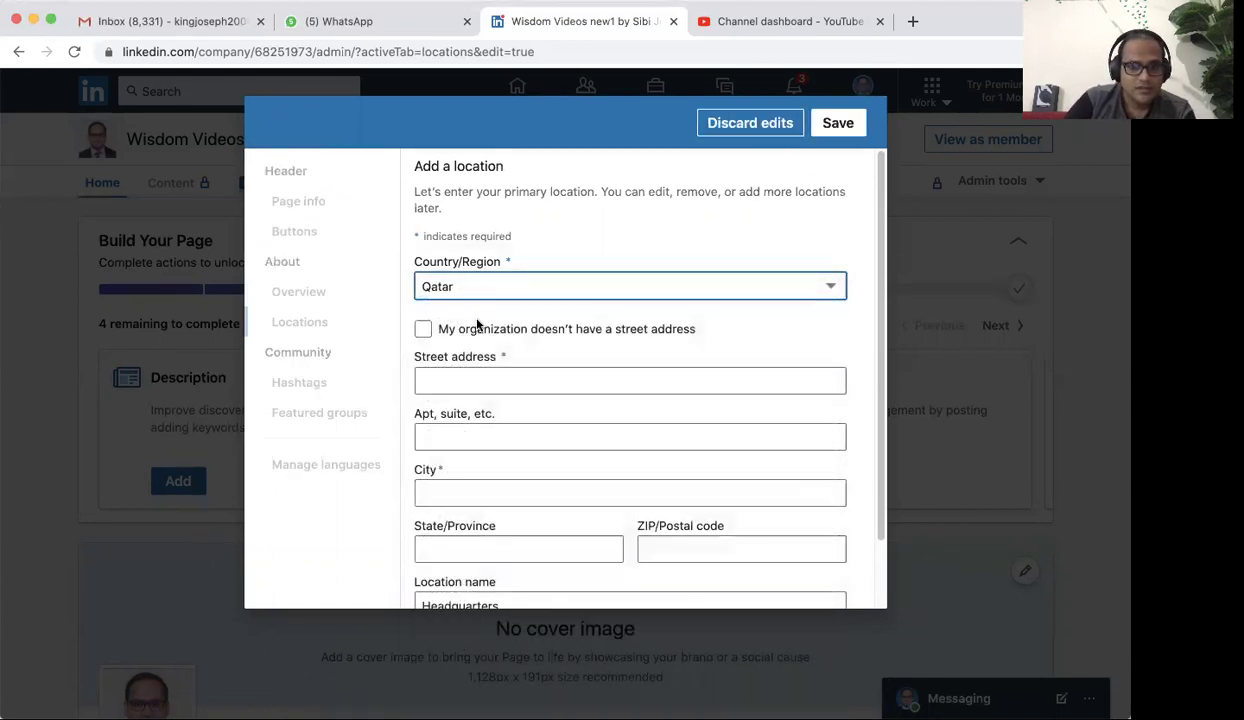
left_click(423, 329)
Enter doha as the city of the headquarters location and save the location
scroll(570, 415, "down", 1)
left_click(480, 405)
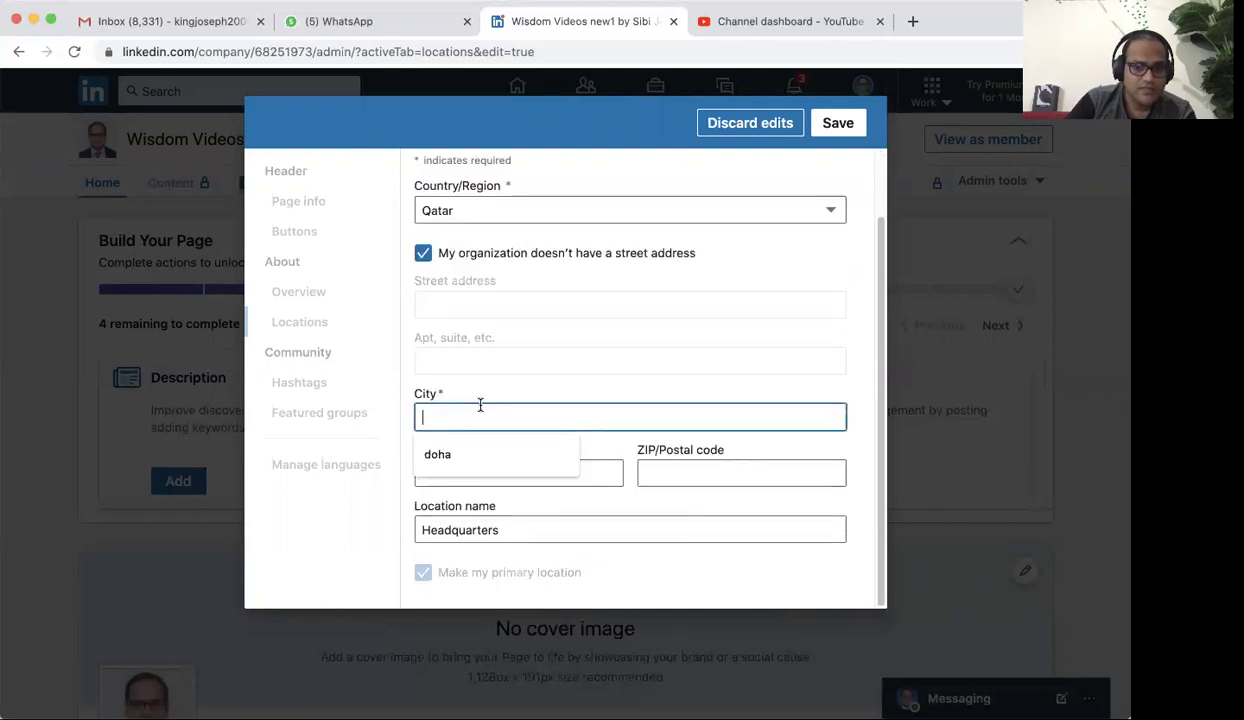
type("doha")
left_click(478, 452)
left_click(478, 475)
left_click(461, 417)
left_click_drag(461, 417, 338, 428)
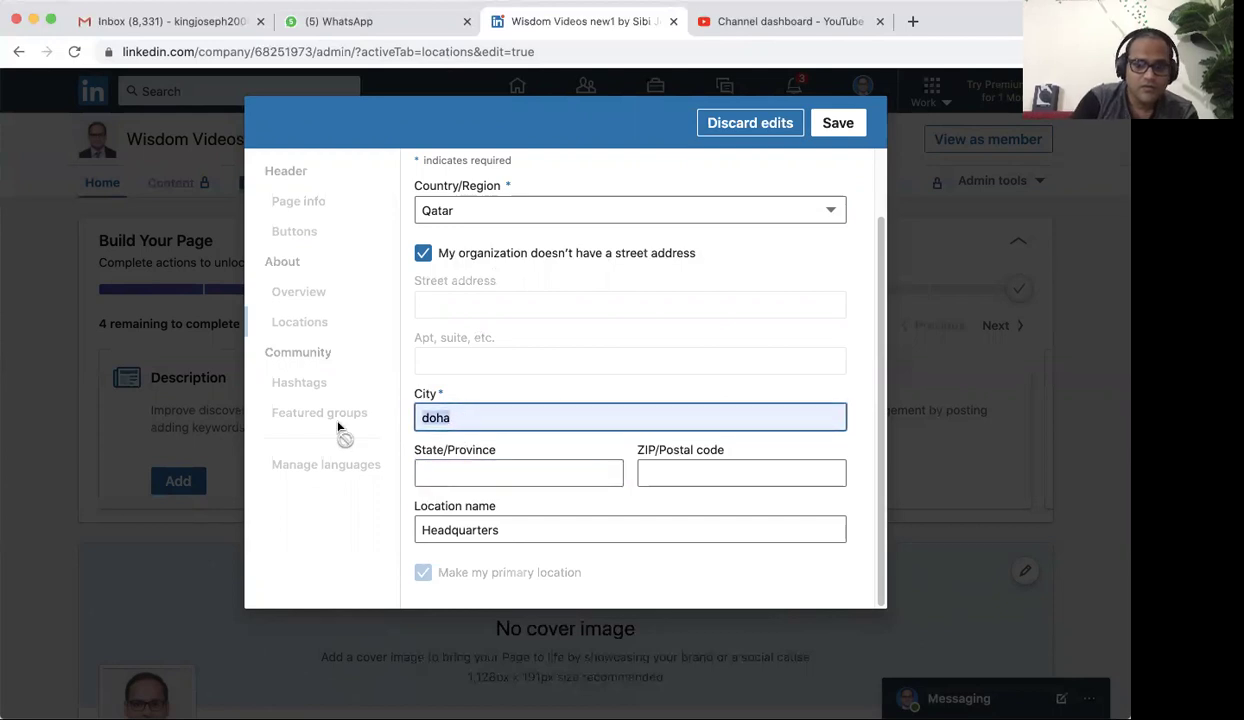
type("doha")
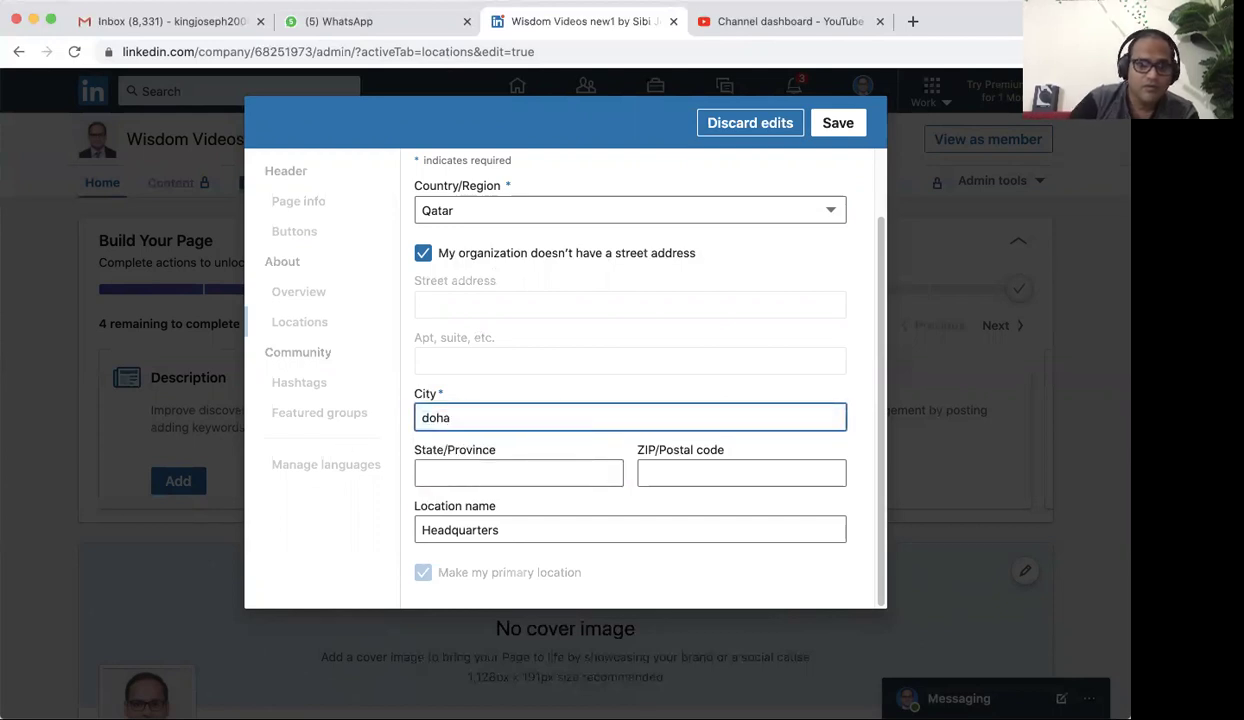
left_click(438, 473)
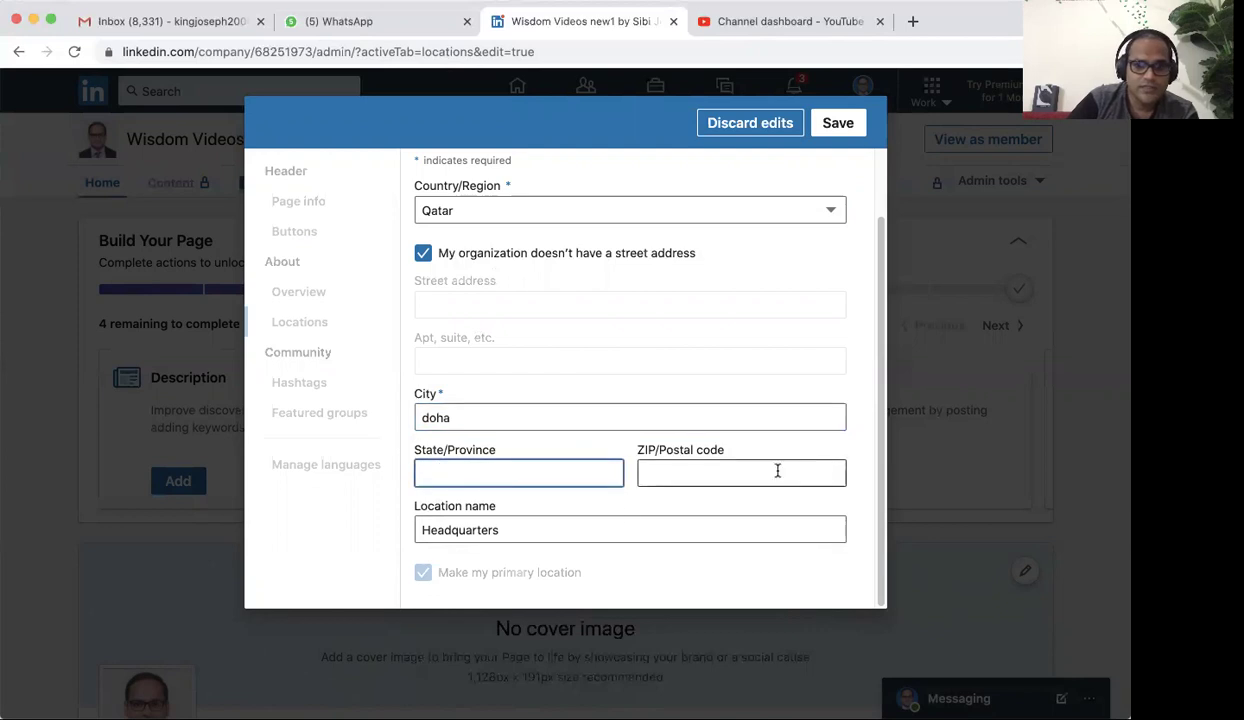
left_click(840, 124)
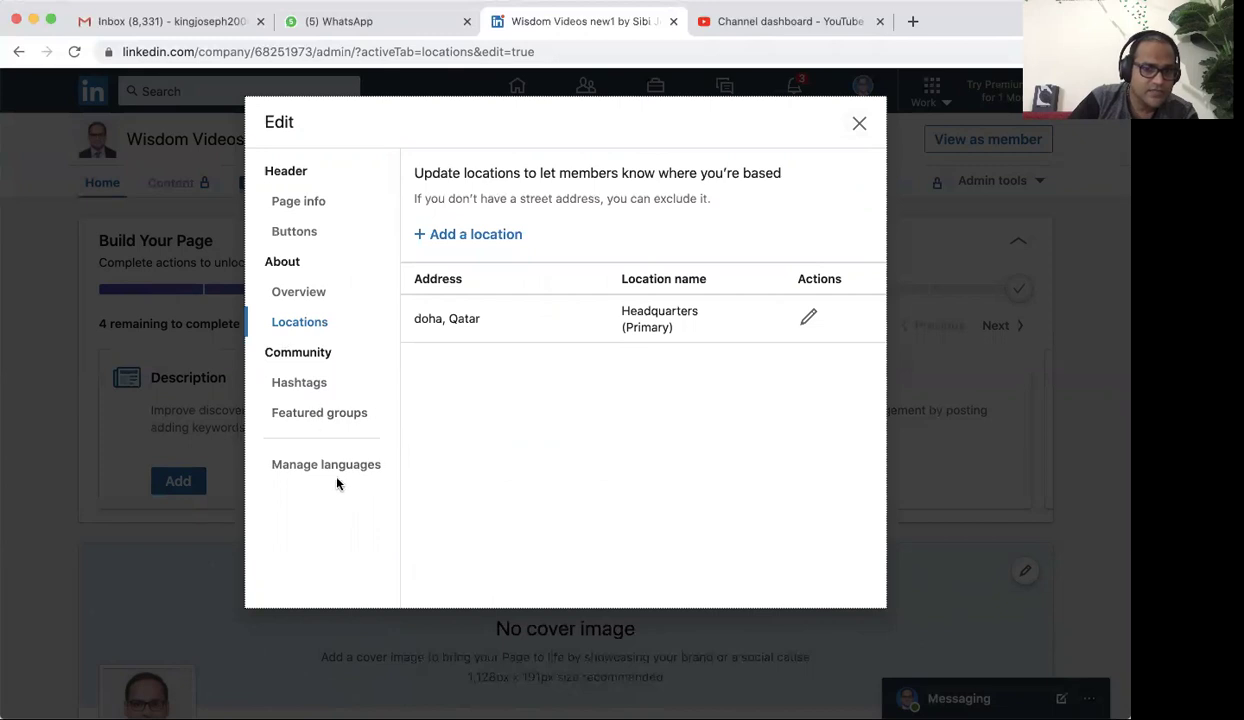
Add the first suggested community hashtag based on the page name, save it, and close the page editor and the content suggestions notice
left_click(300, 384)
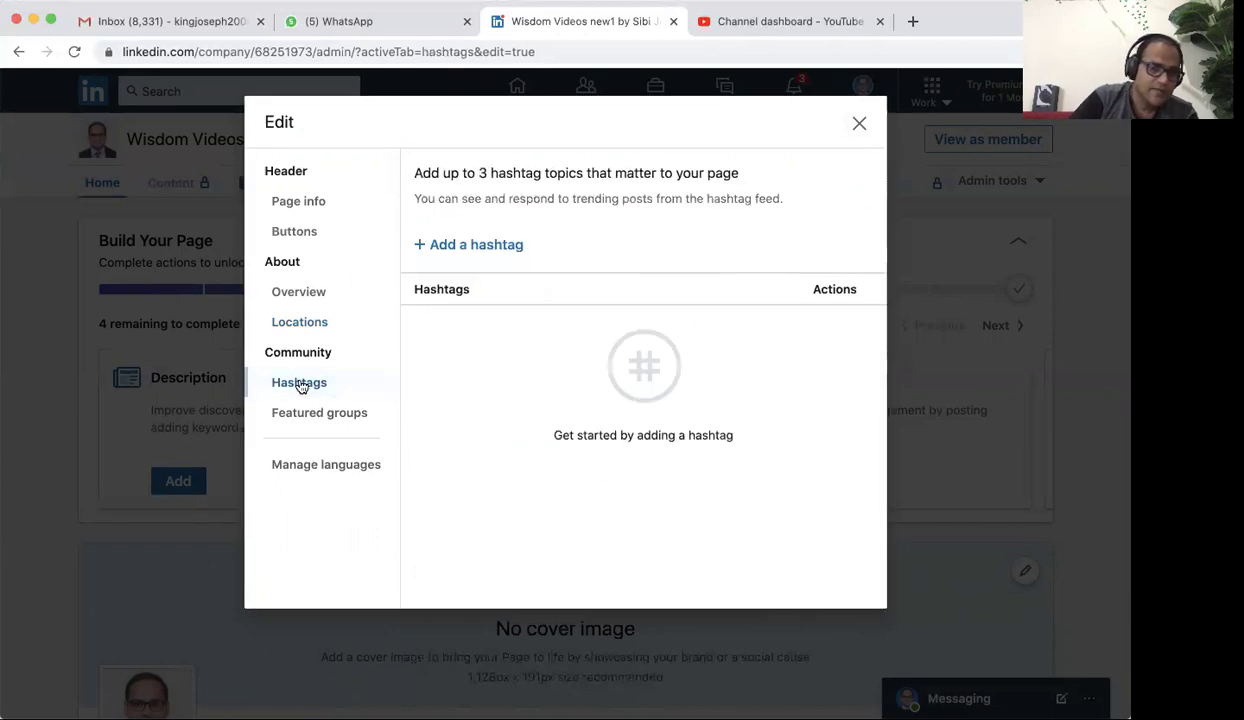
left_click(432, 244)
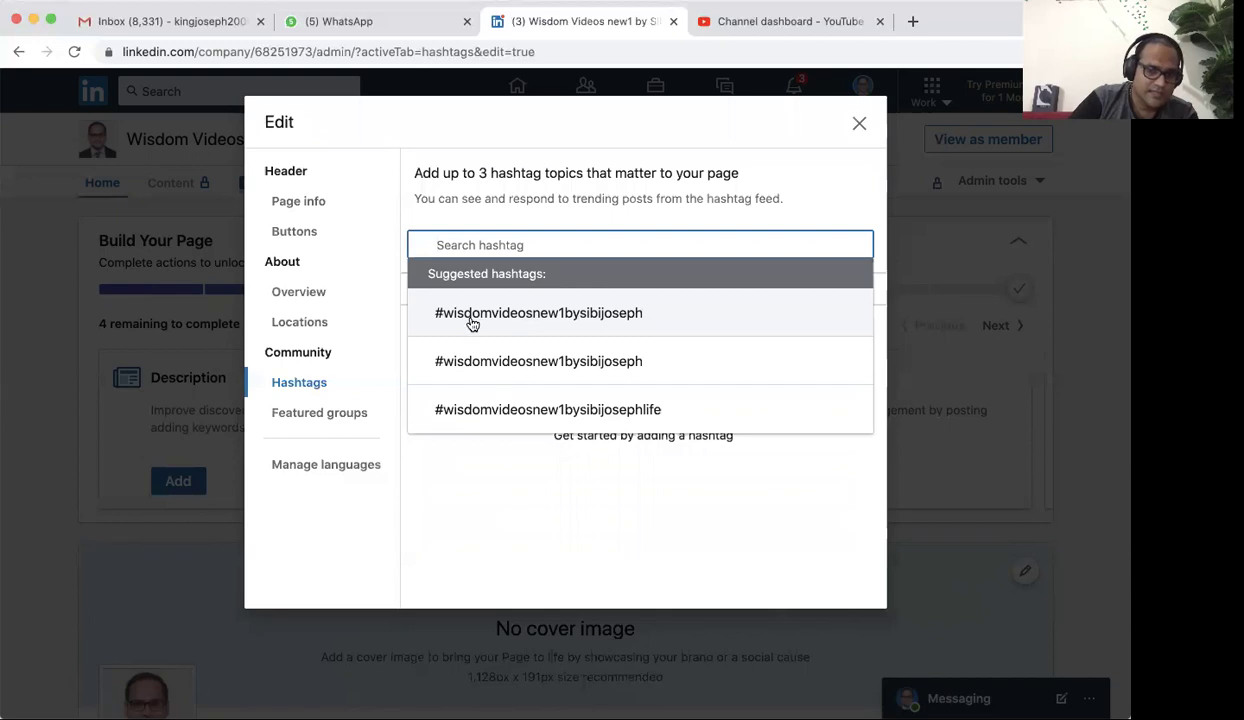
left_click(563, 316)
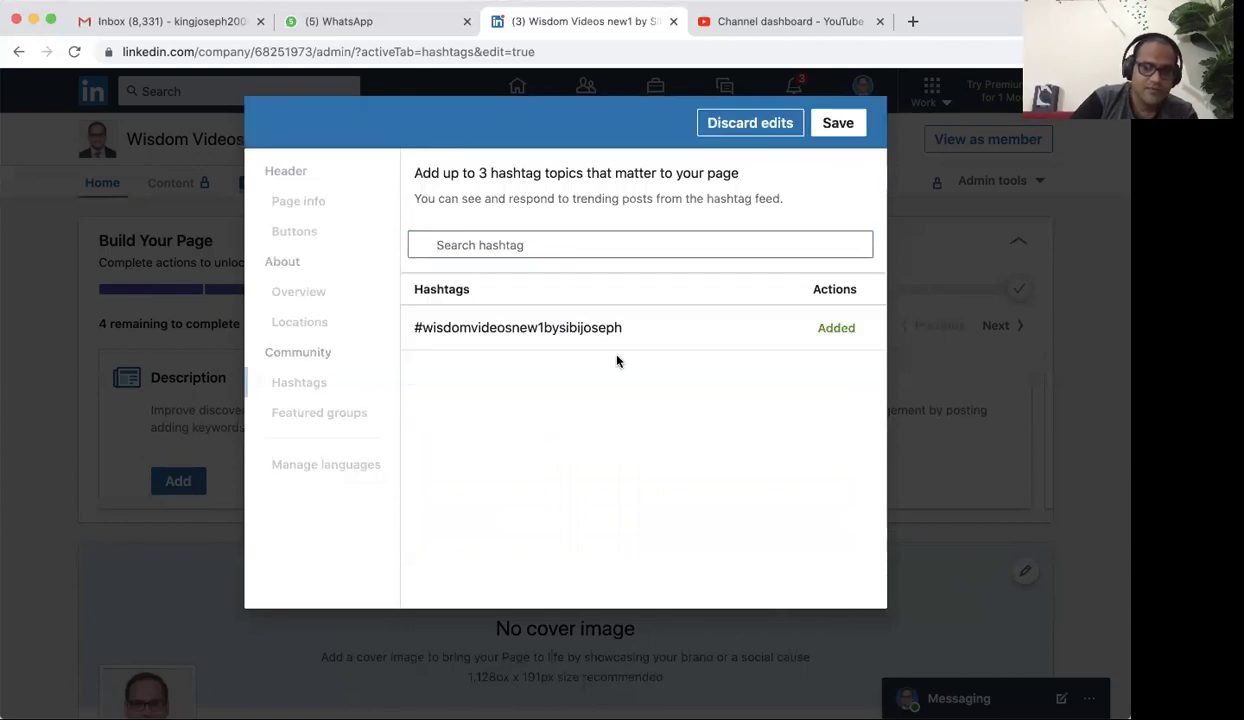
left_click(837, 123)
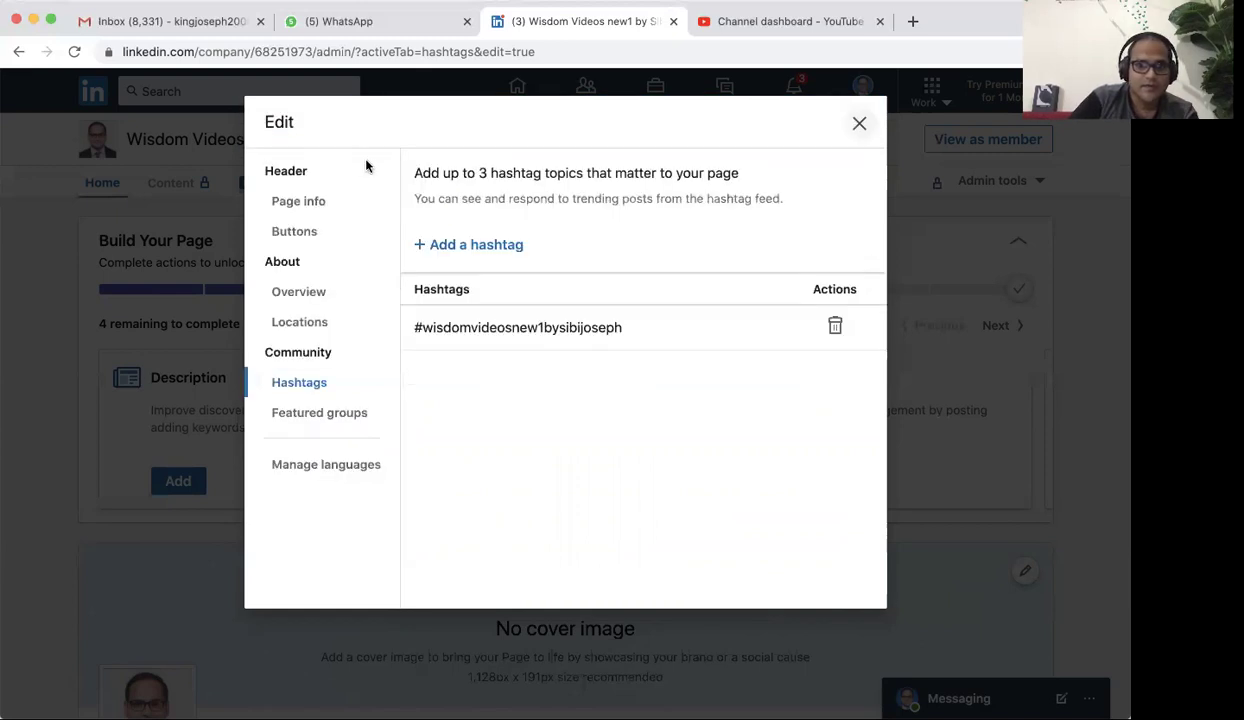
left_click(858, 124)
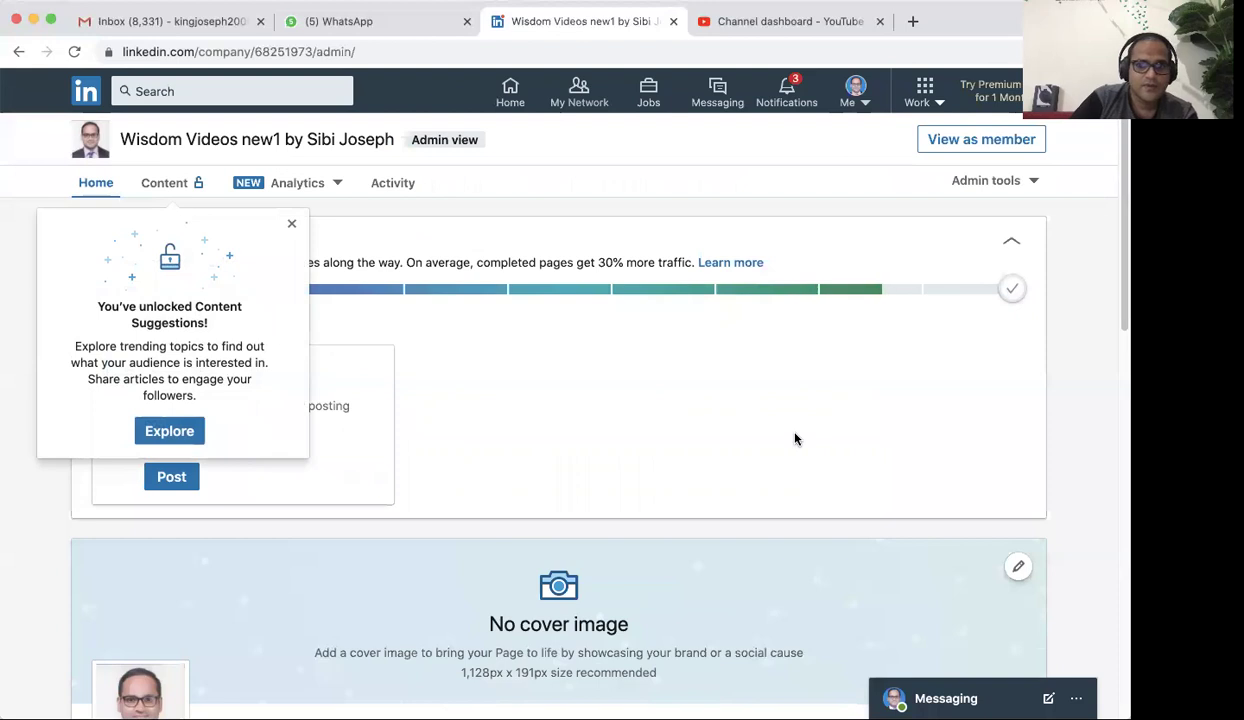
left_click(1014, 290)
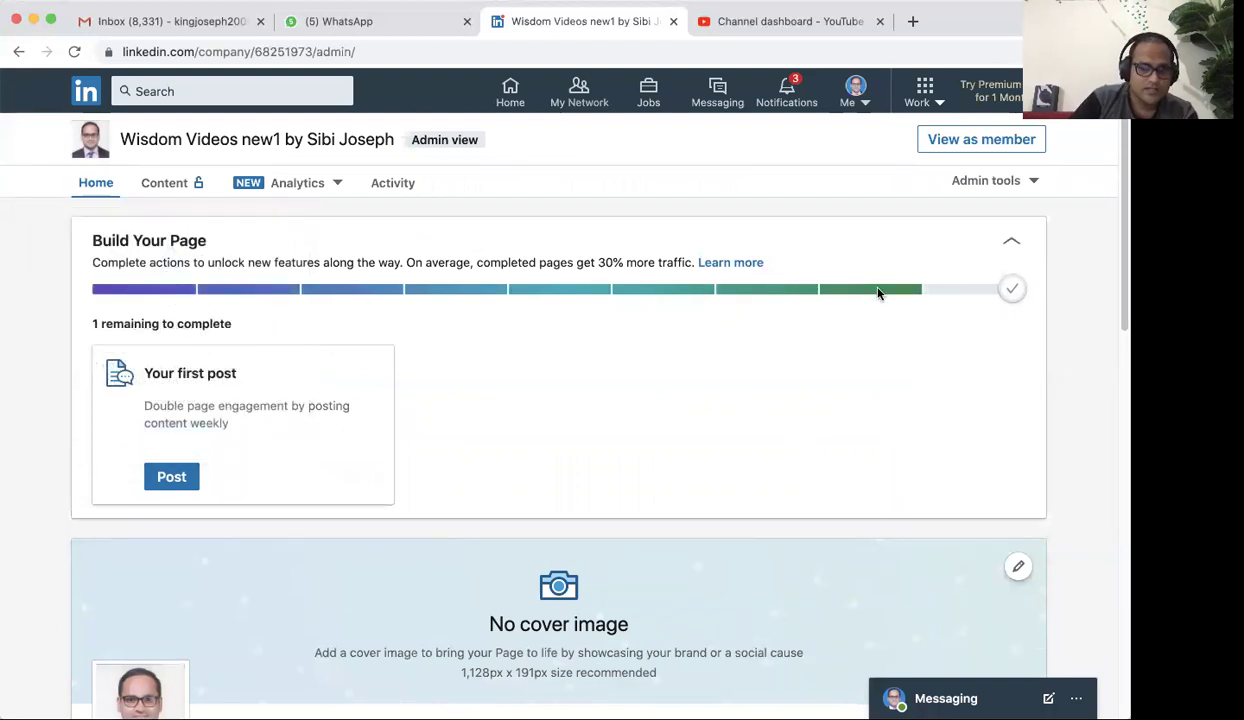
Publish the page's first post with the "Anybody can Speak English" poster photo, and check the post and page-building progress
mouse_move(1011, 291)
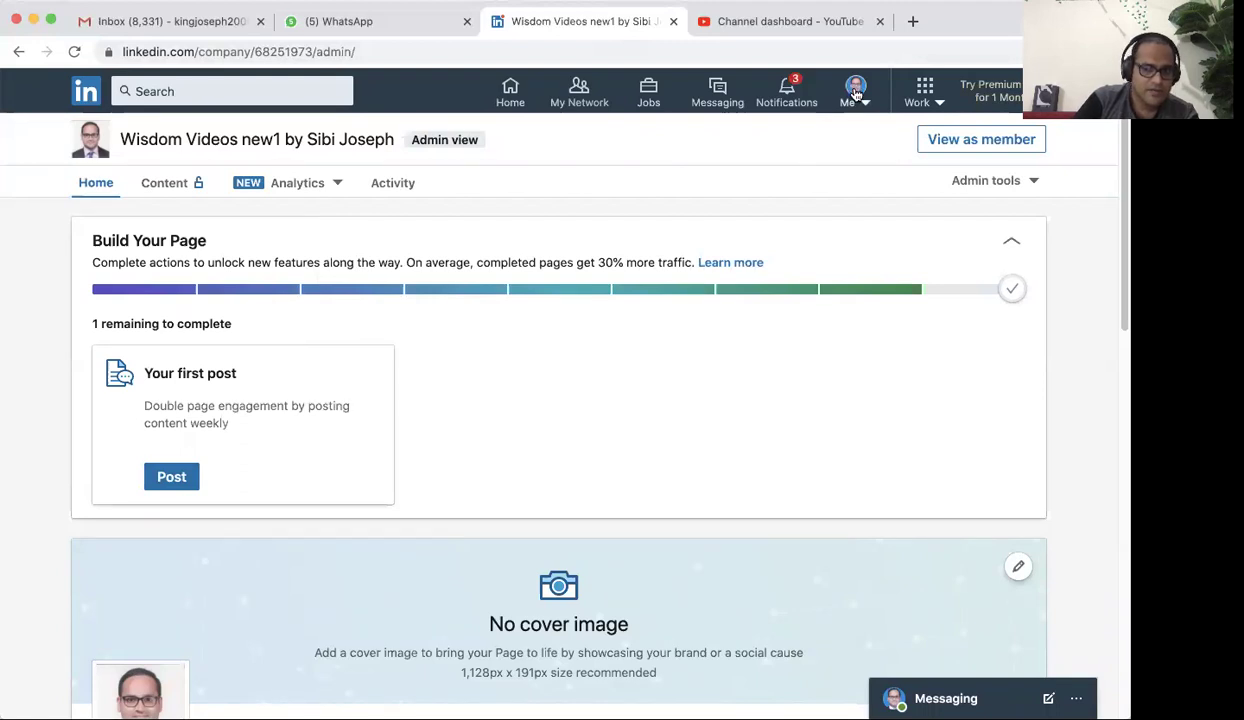
left_click(172, 481)
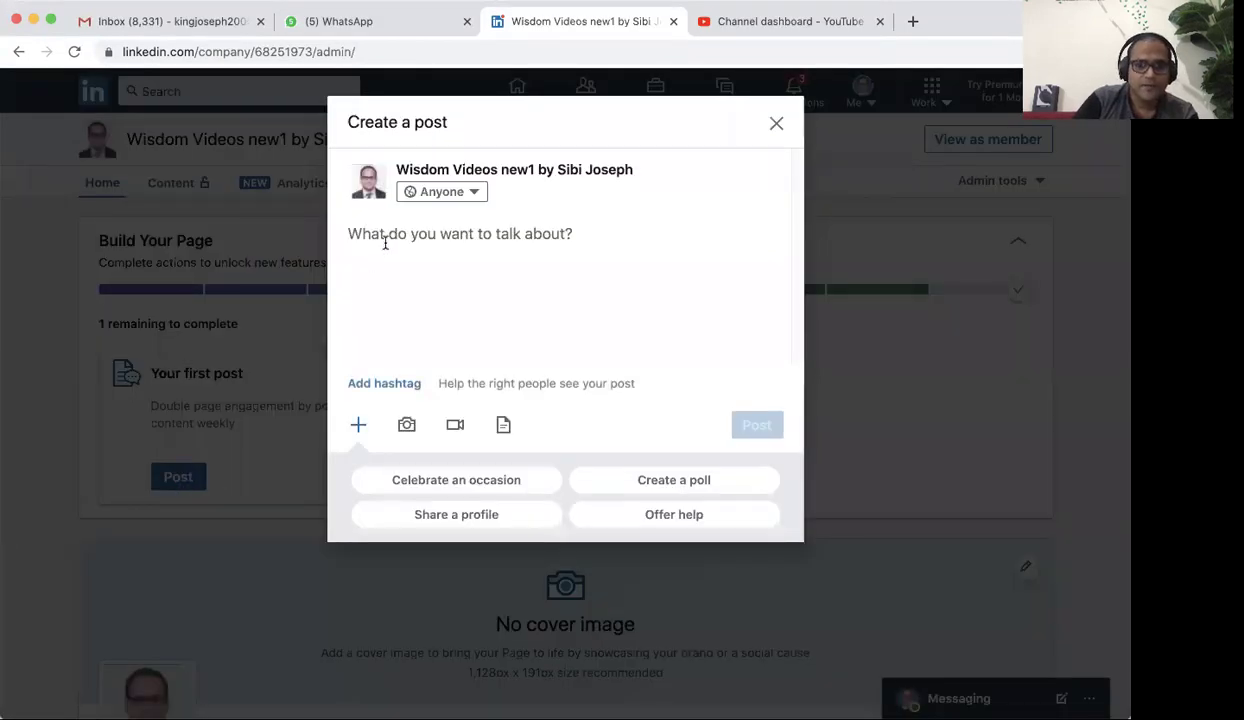
left_click(407, 425)
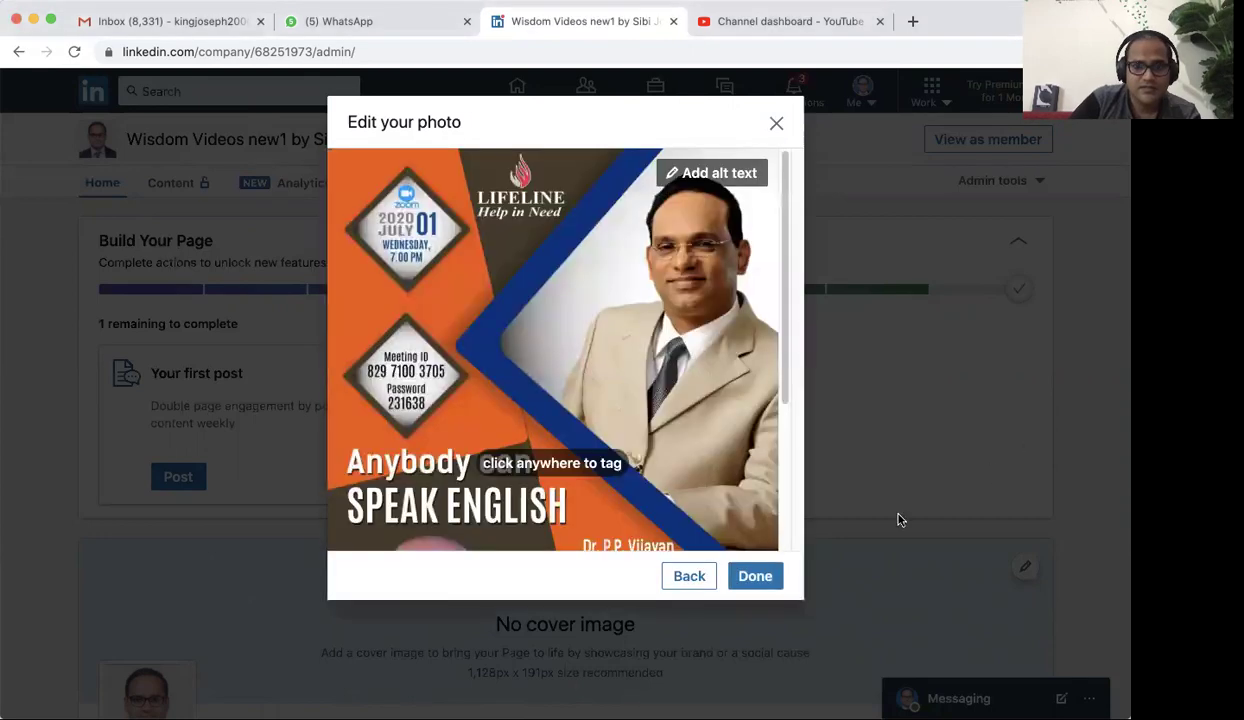
left_click(755, 577)
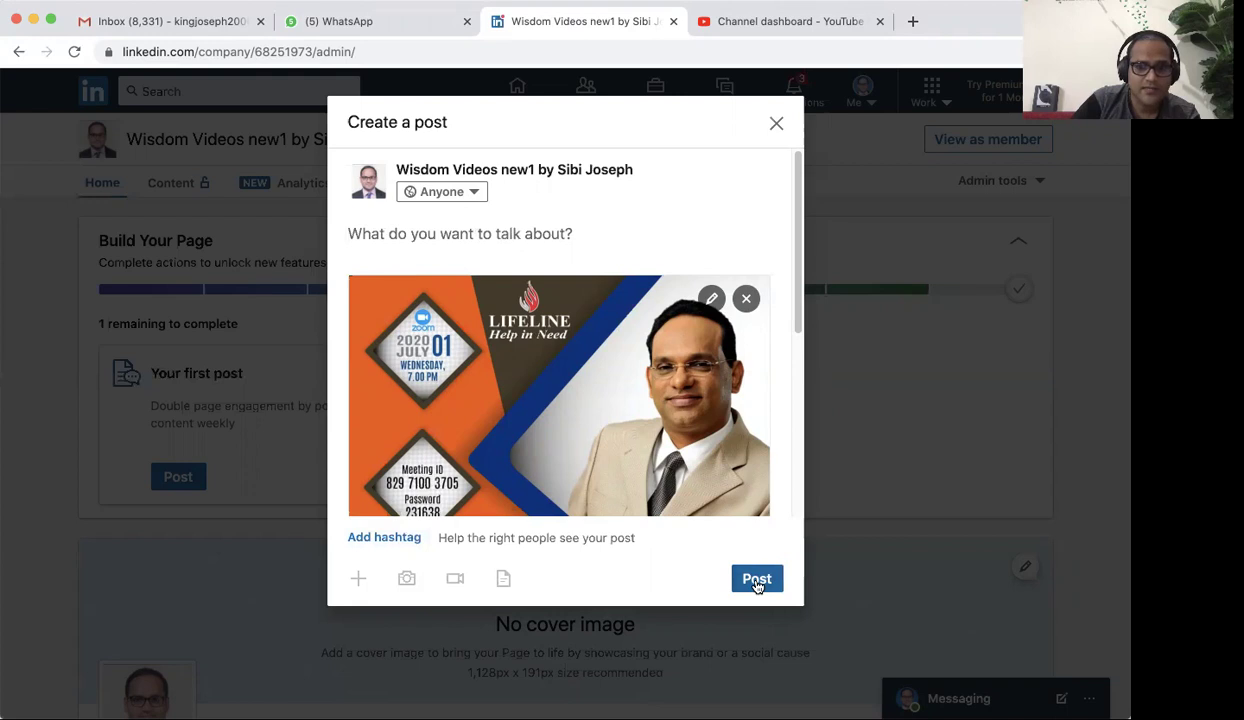
left_click(757, 580)
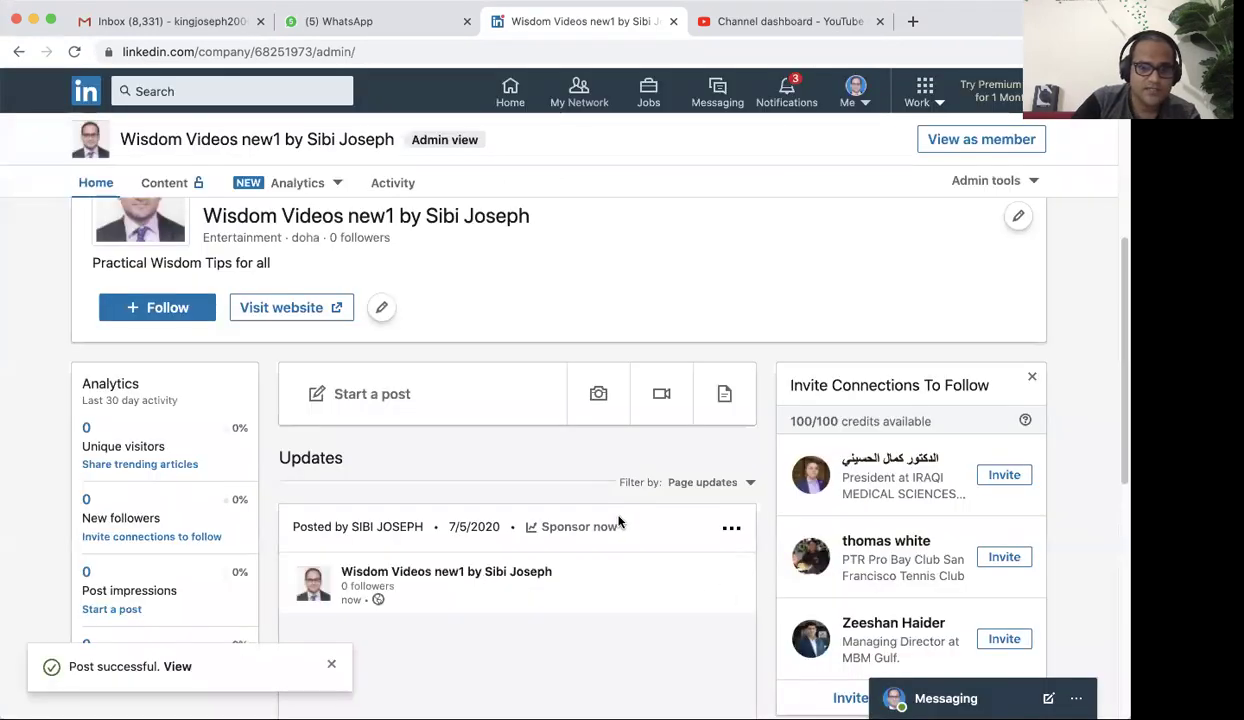
scroll(522, 495, "down", 3)
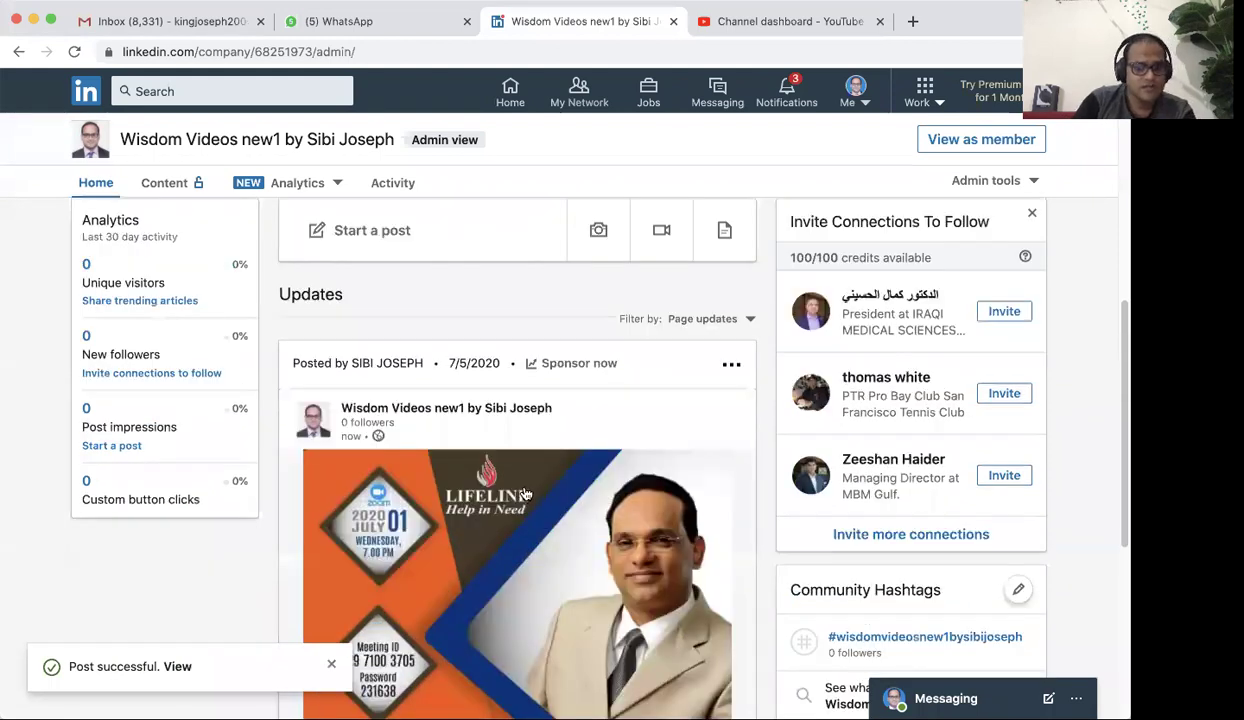
scroll(522, 495, "up", 10)
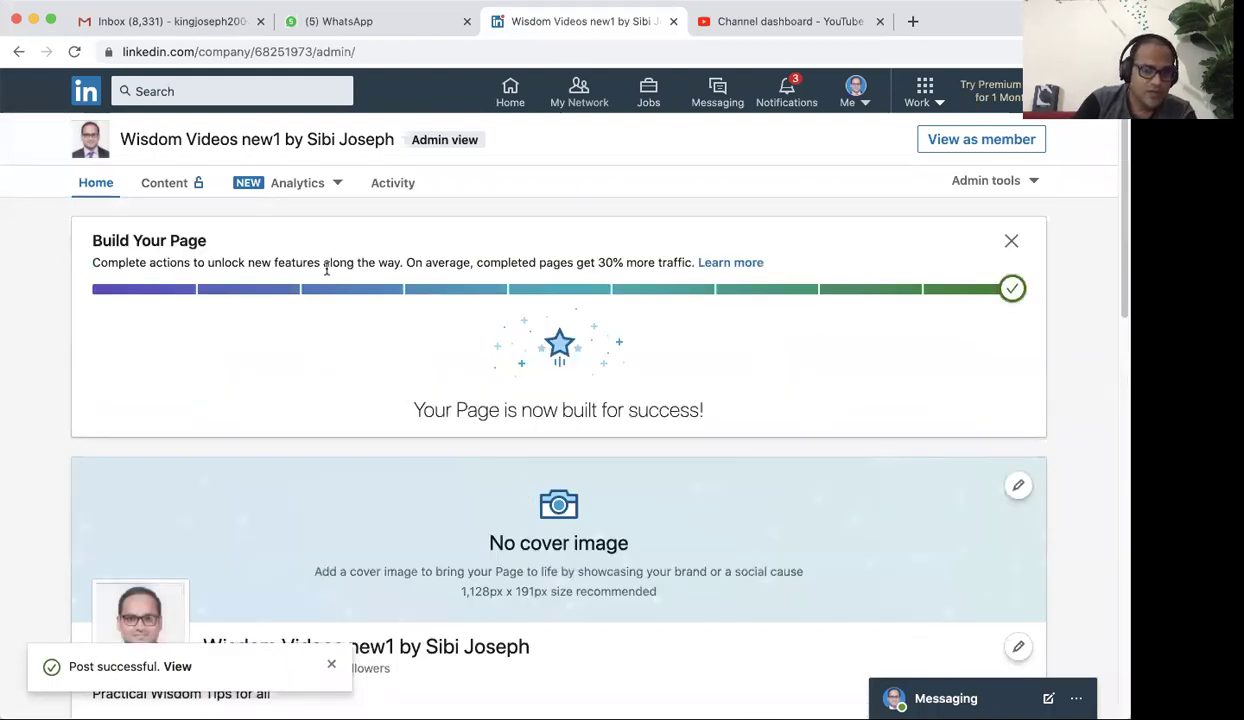
mouse_move(1014, 291)
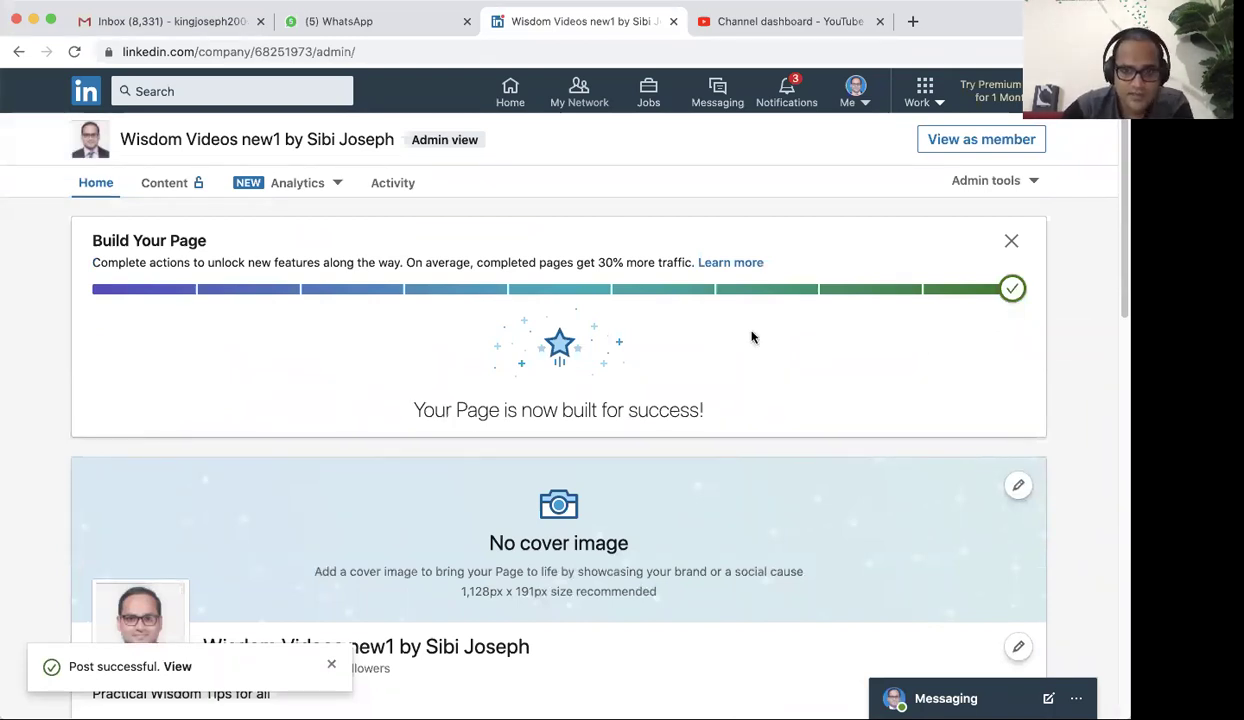
Upload the pink sky picture with ladders and clouds as the page's cover image and save it
left_click(1019, 488)
scroll(540, 512, "down", 1)
left_click(894, 514)
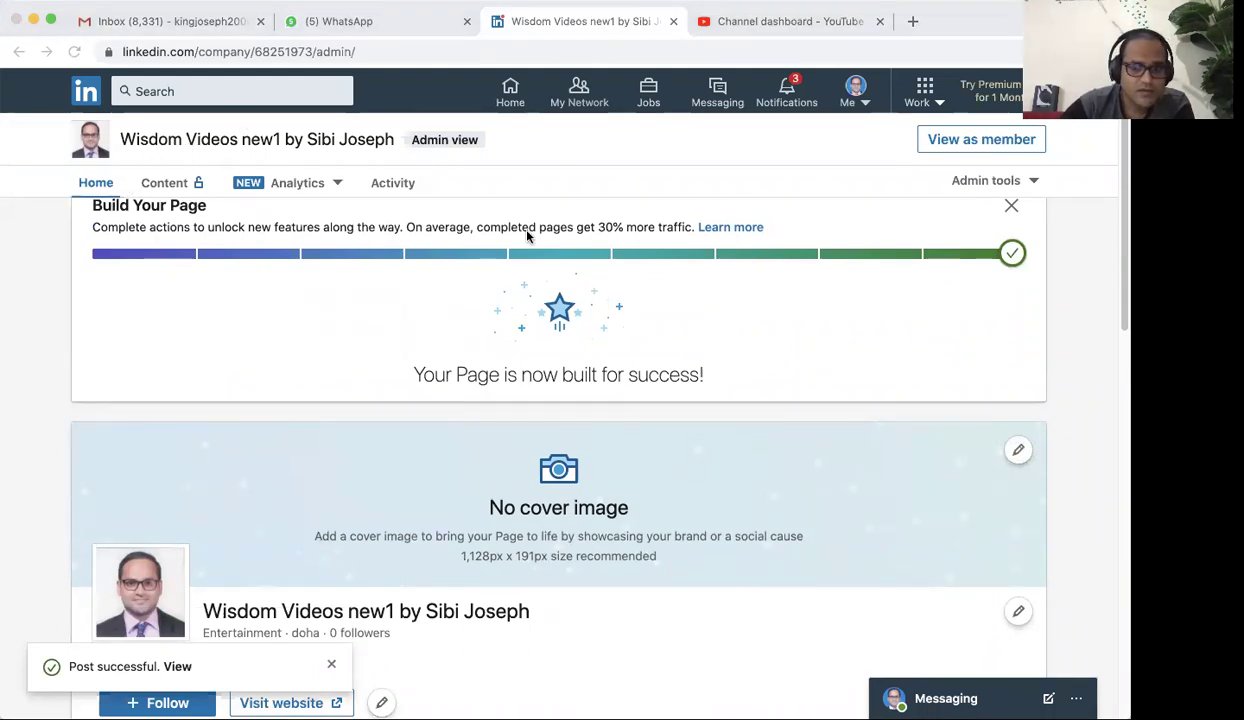
left_click(1005, 441)
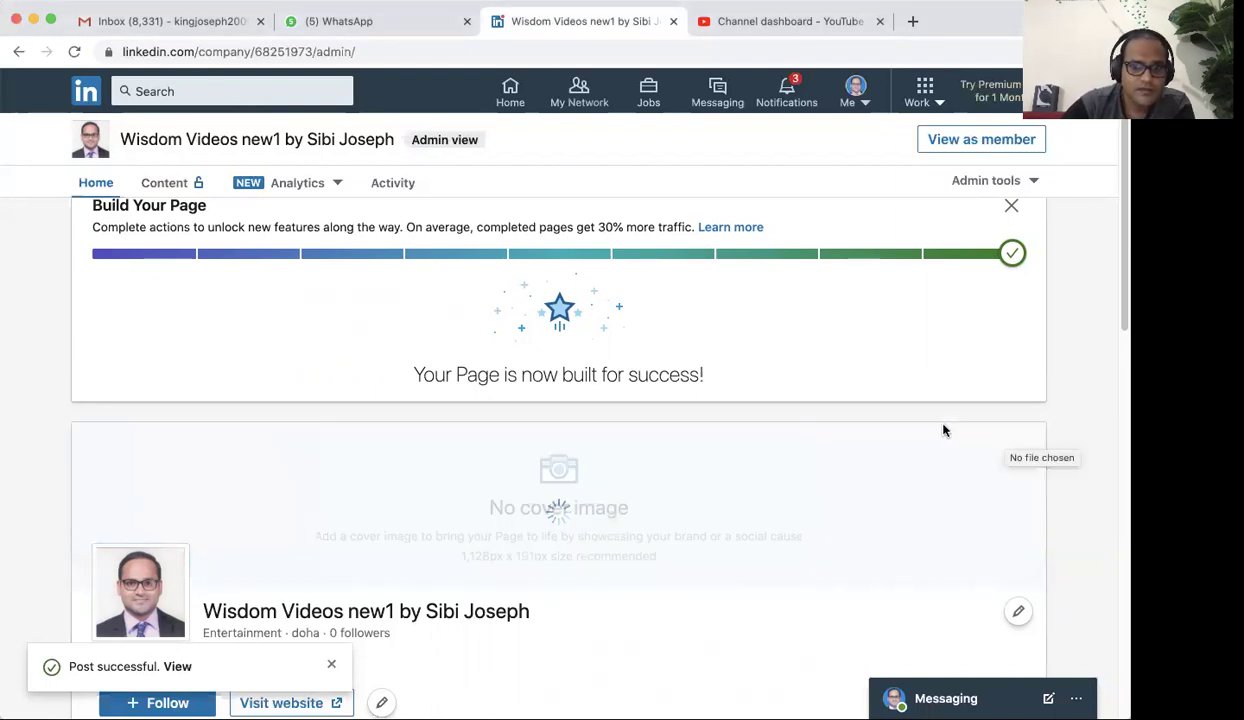
left_click_drag(597, 523, 805, 684)
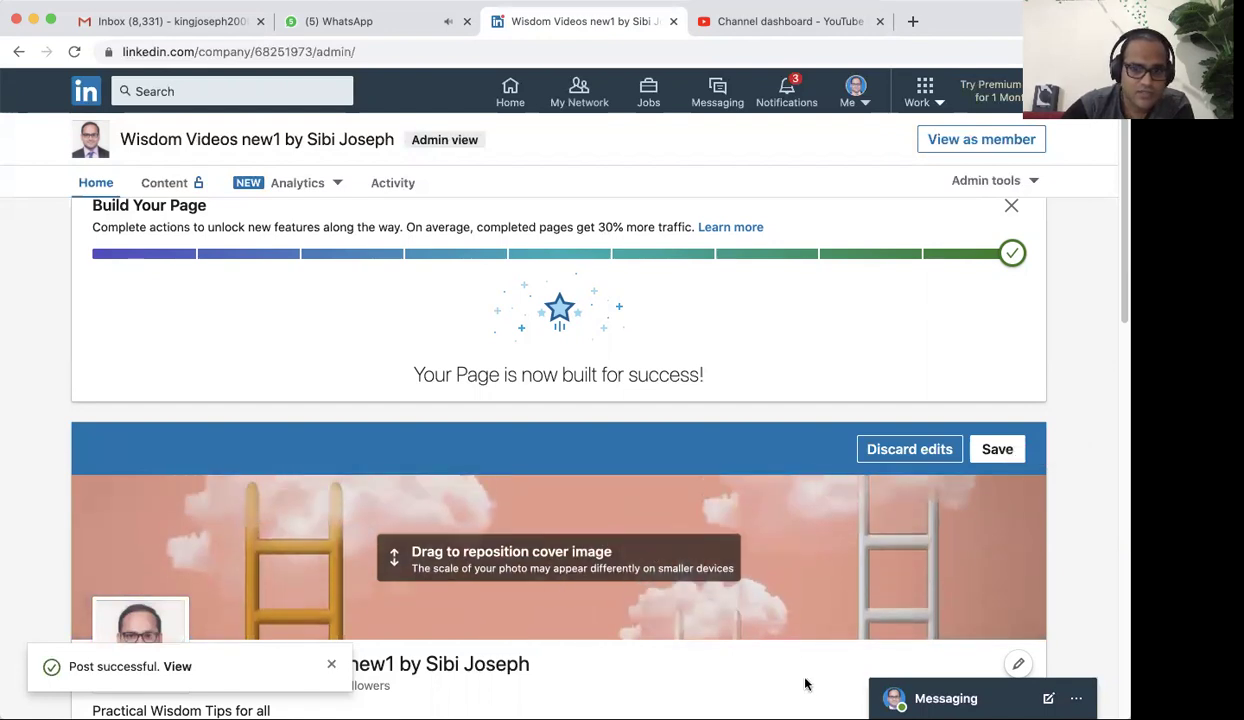
left_click(997, 450)
scroll(760, 456, "down", 3)
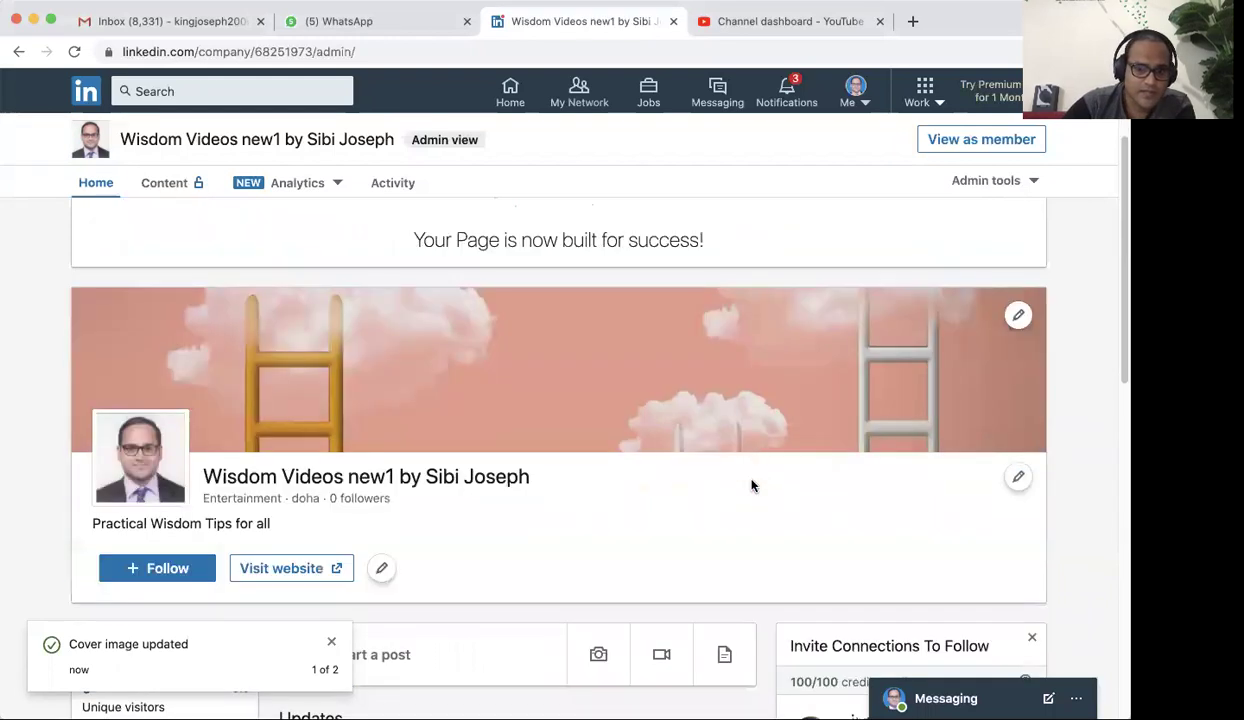
scroll(744, 478, "up", 4)
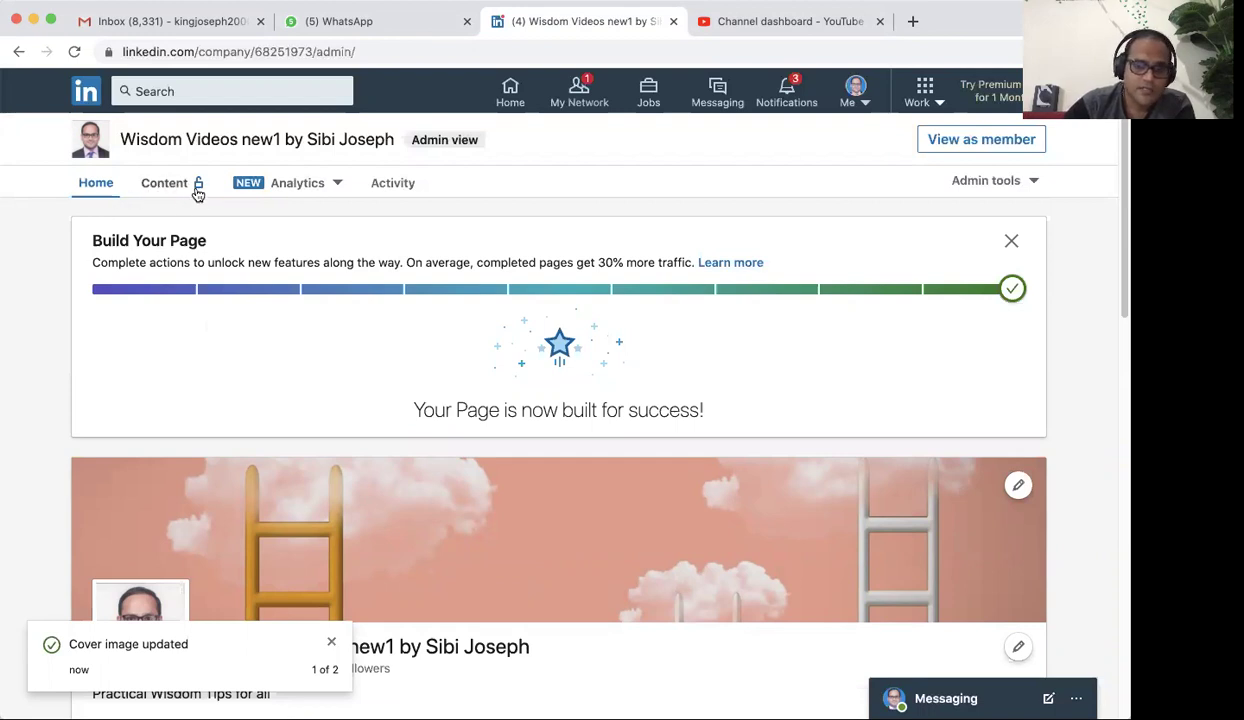
Return to the home feed, reload it, and look for the new company page among the managed pages
left_click(510, 90)
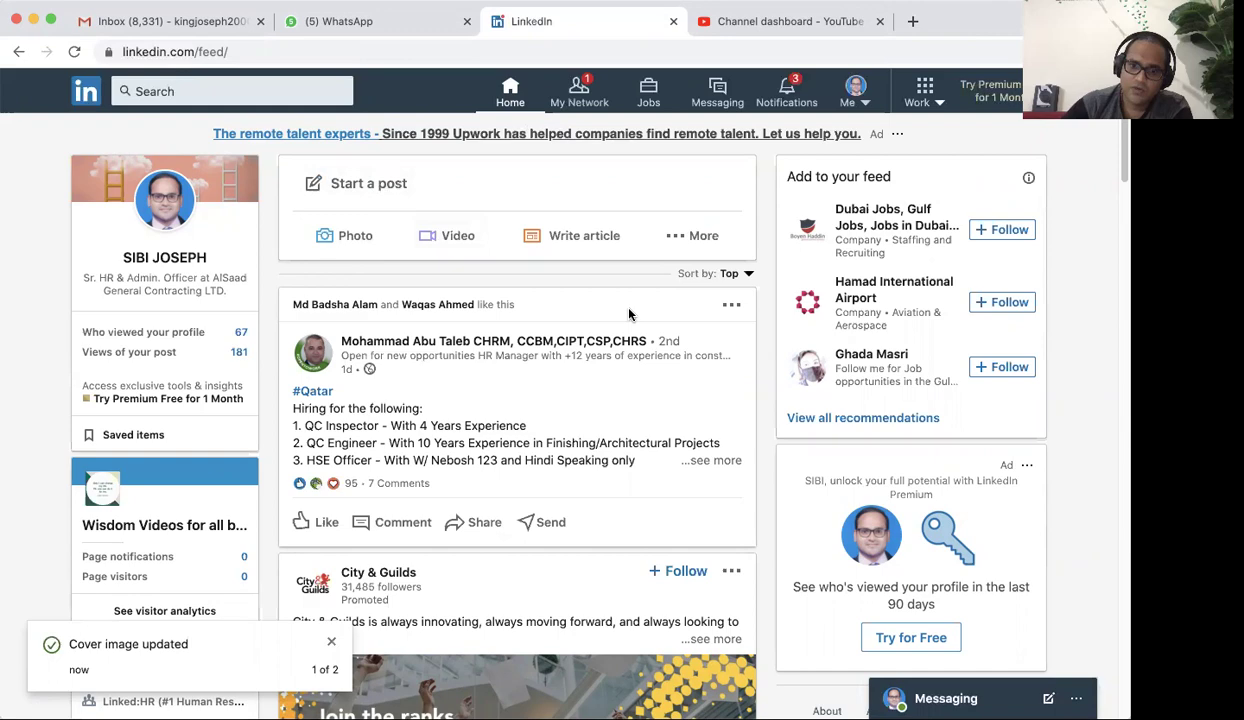
scroll(633, 356, "down", 10)
scroll(600, 365, "up", 10)
scroll(620, 368, "down", 18)
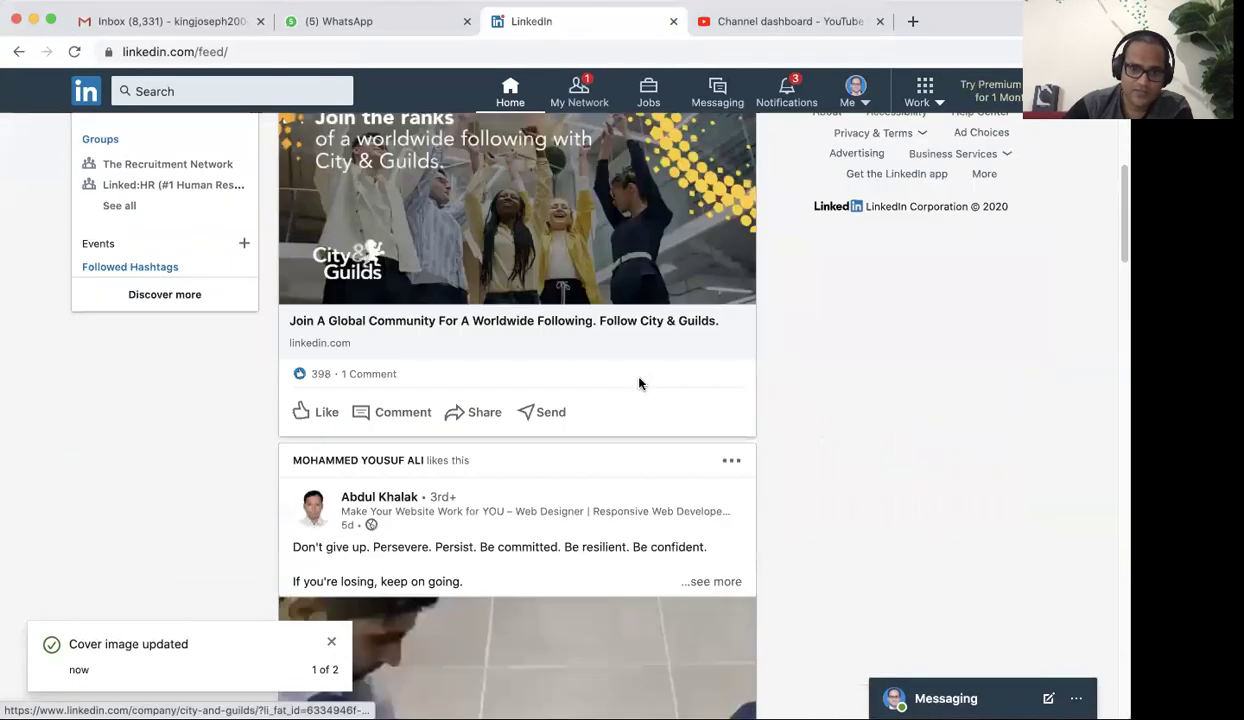
scroll(630, 410, "down", 3)
scroll(604, 396, "up", 20)
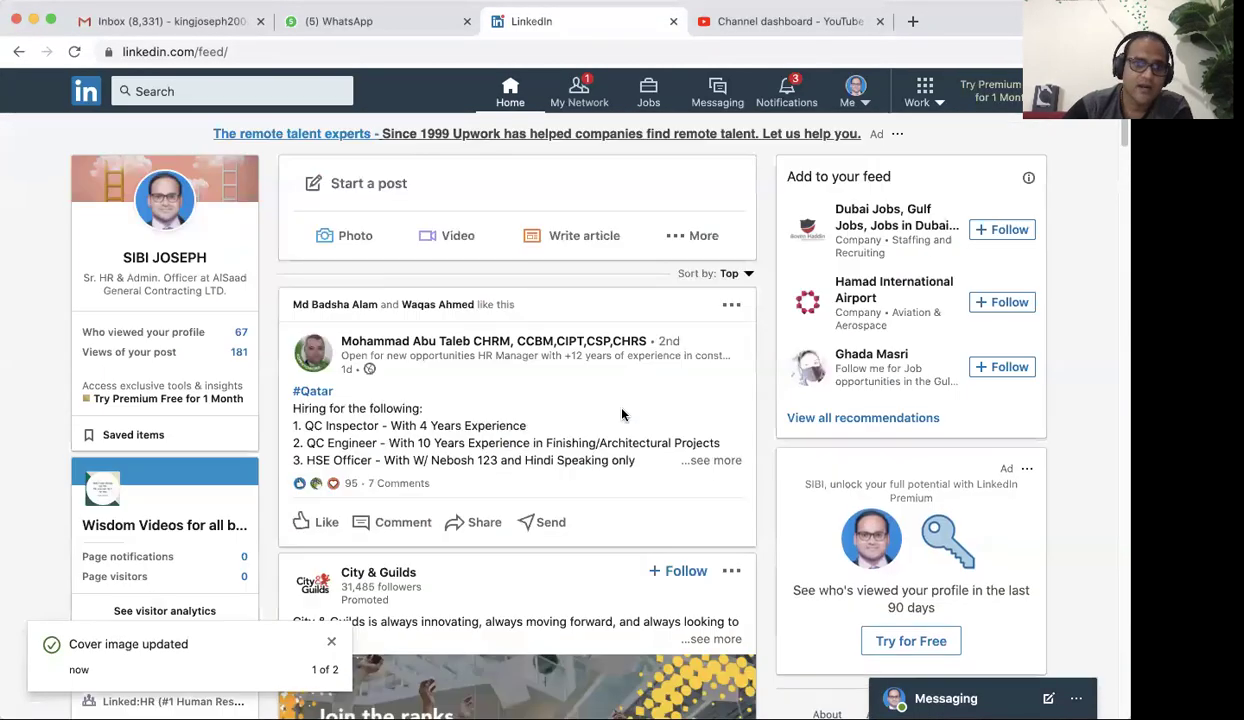
left_click(507, 92)
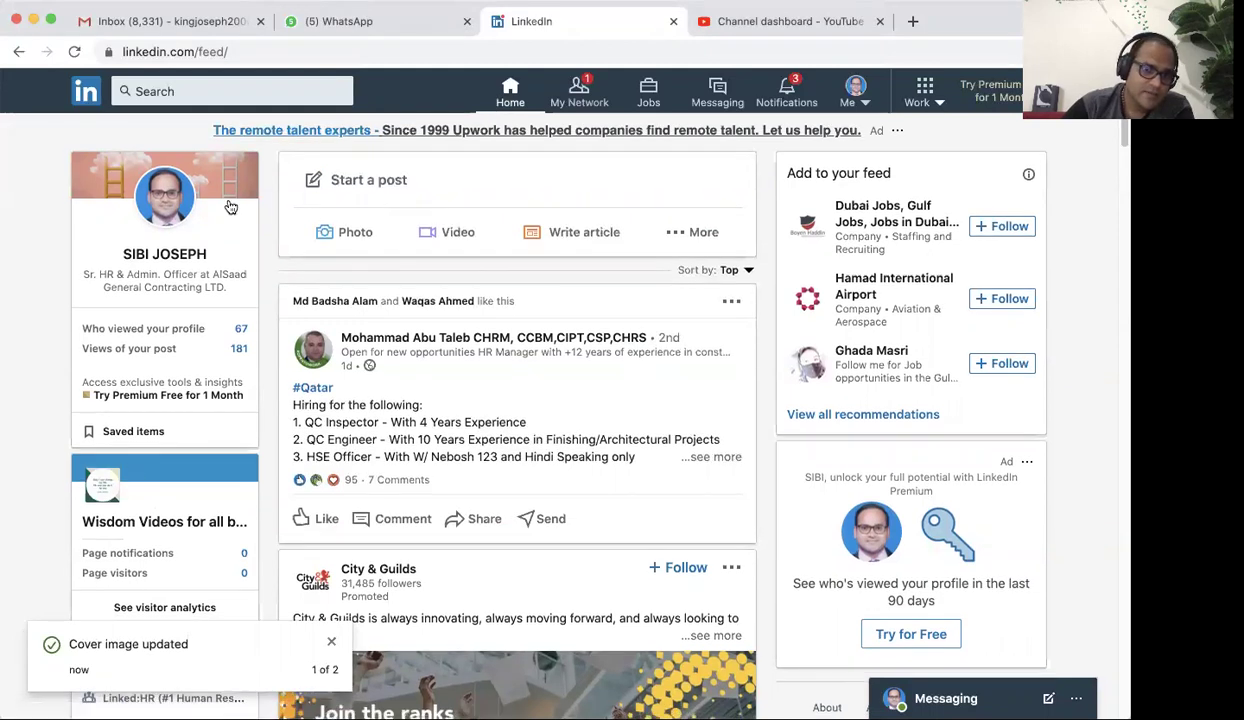
scroll(155, 330, "down", 5)
scroll(155, 335, "up", 1)
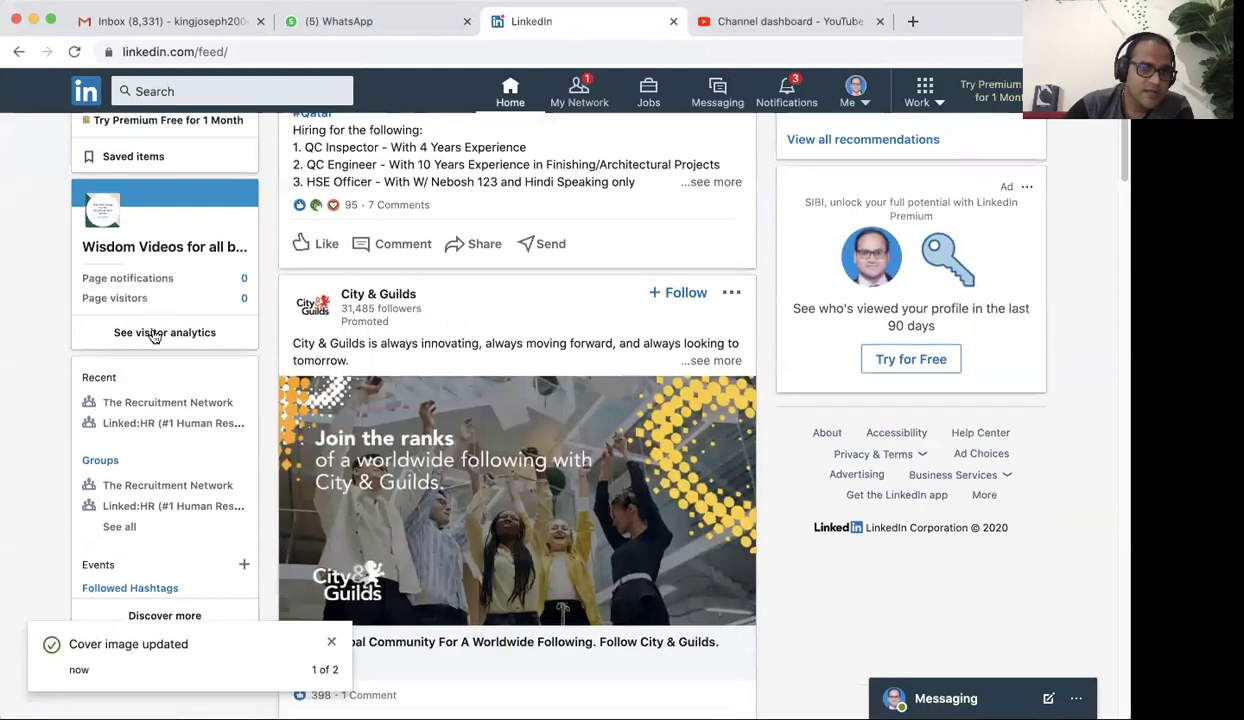
scroll(158, 330, "up", 2)
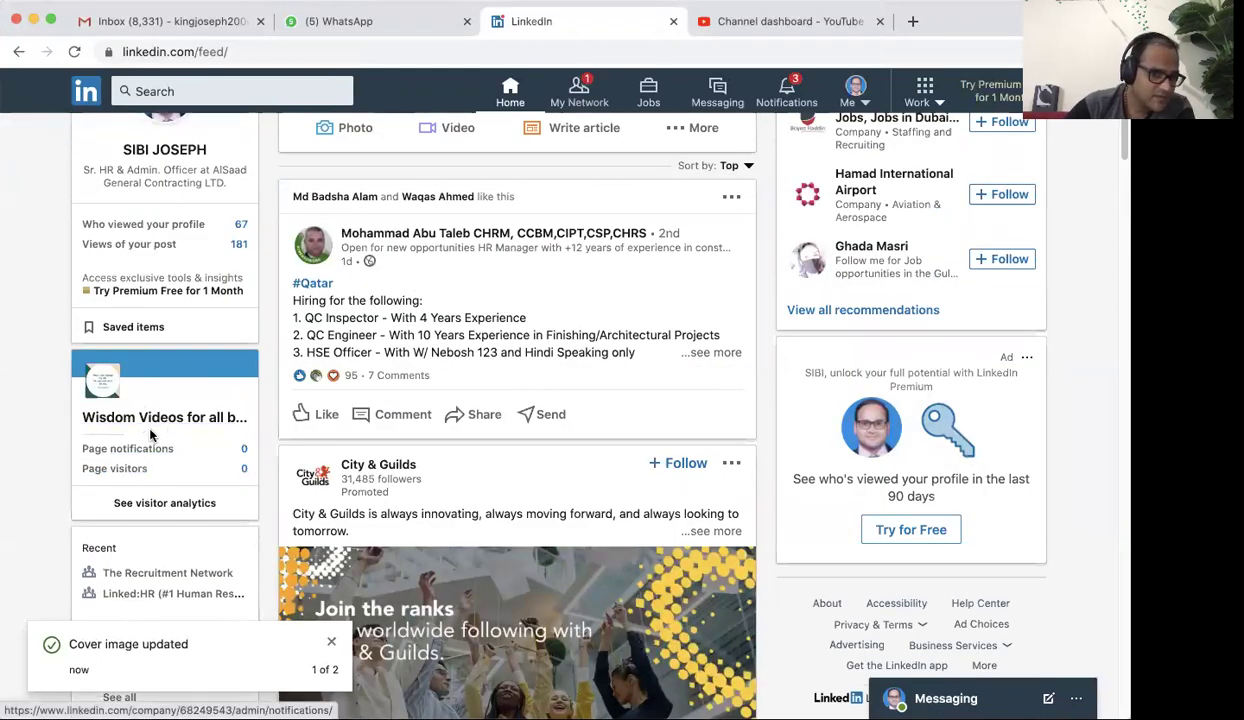
left_click(404, 48)
key("Return")
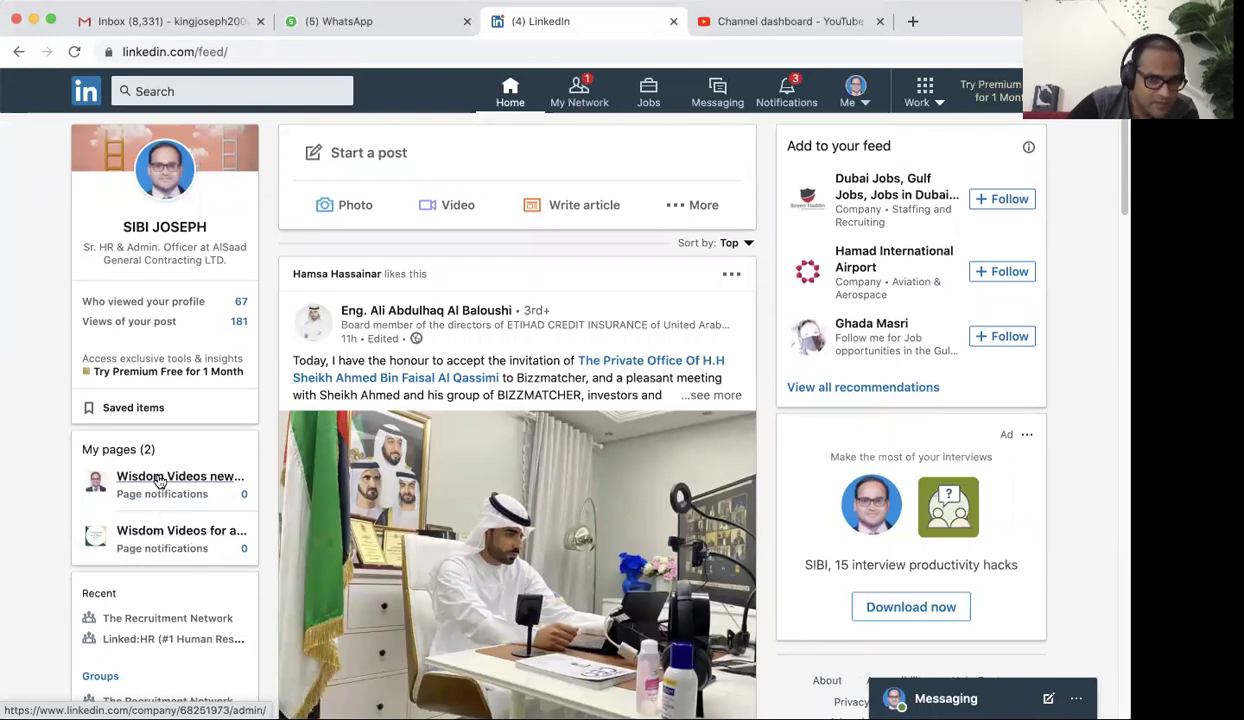
Open the Wisdom Videos new1 page from the managed pages in the feed and look over its header and updates
left_click(159, 480)
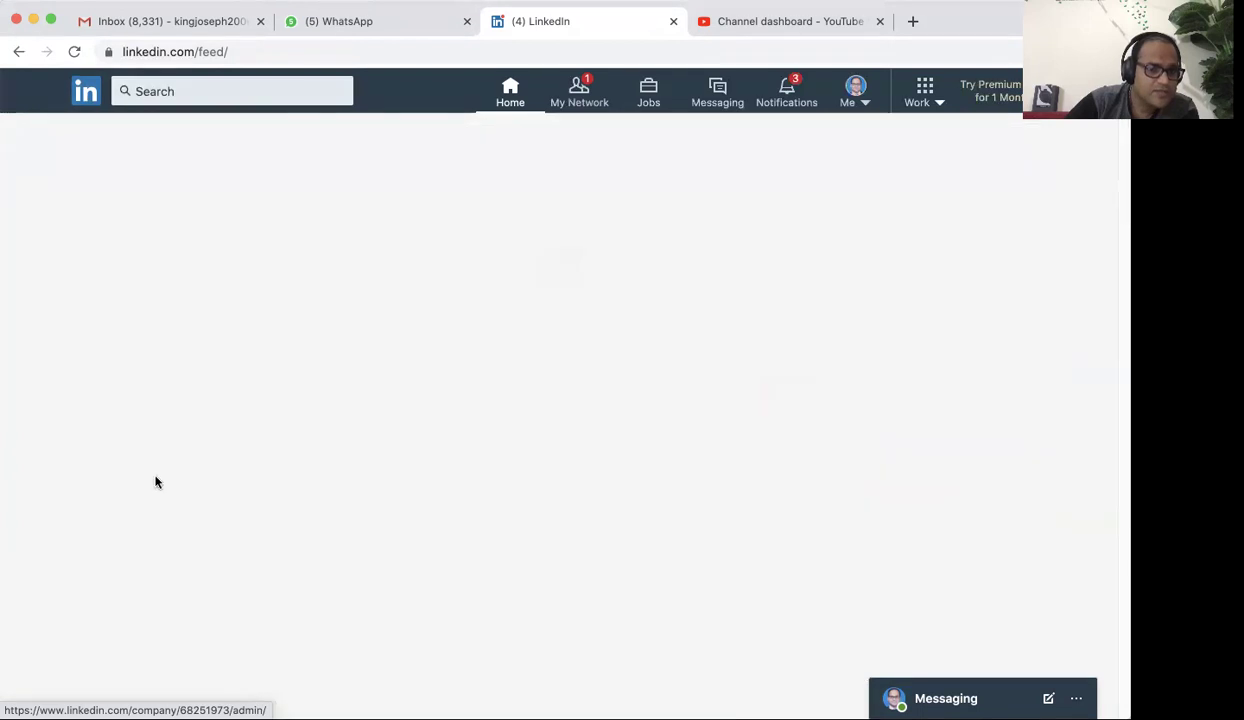
scroll(441, 401, "down", 5)
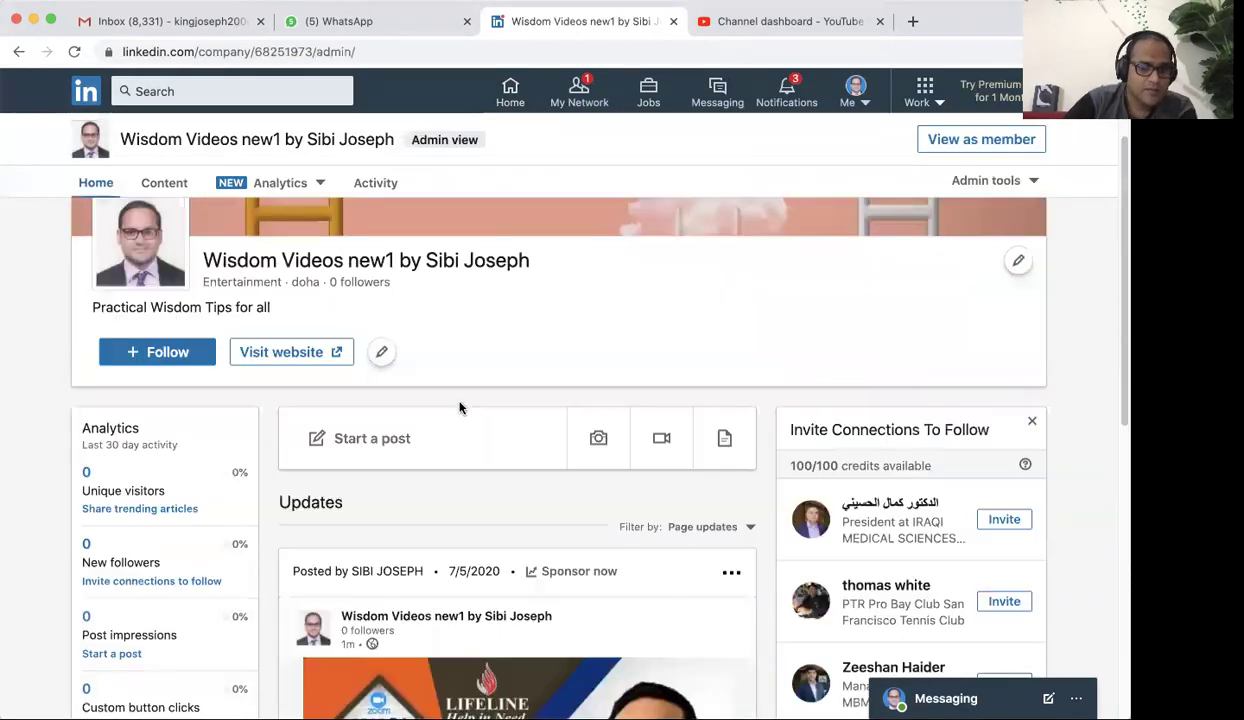
scroll(527, 525, "down", 1)
scroll(433, 526, "up", 6)
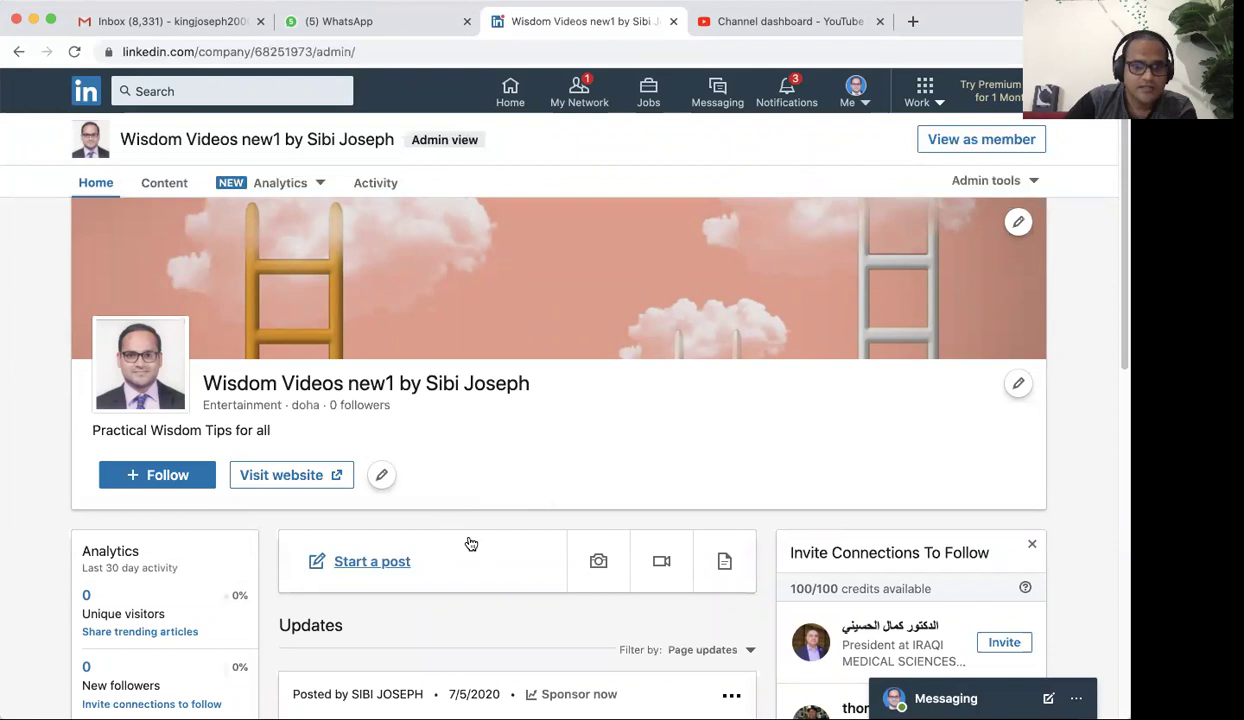
scroll(469, 541, "up", 1)
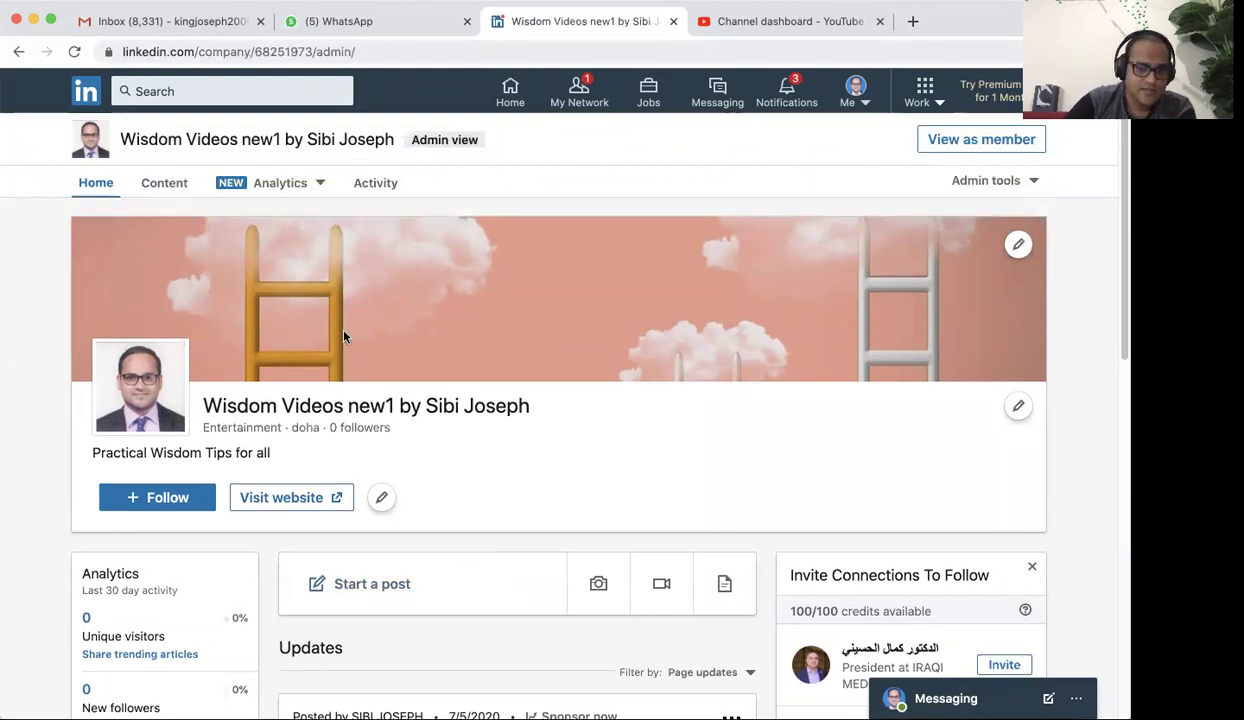
Select the company page's web address up to its page number, leaving out the /admin/ ending
double_click(233, 48)
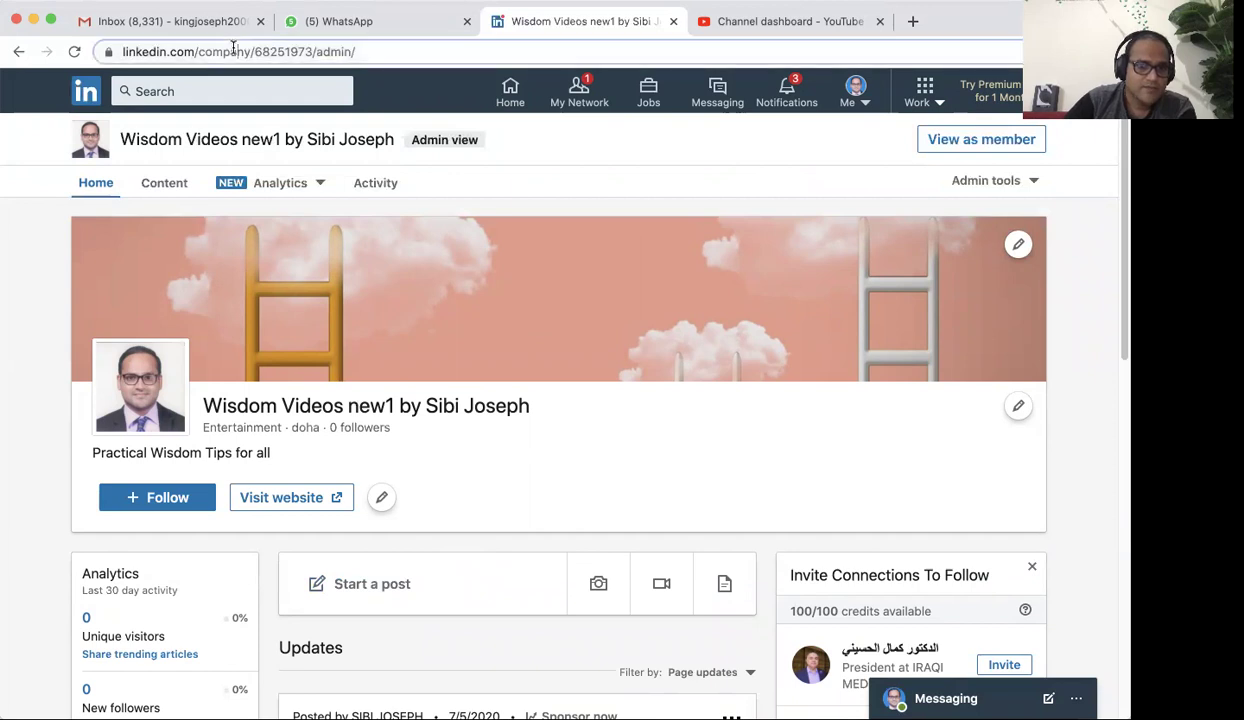
left_click(120, 50)
left_click_drag(124, 50, 383, 51)
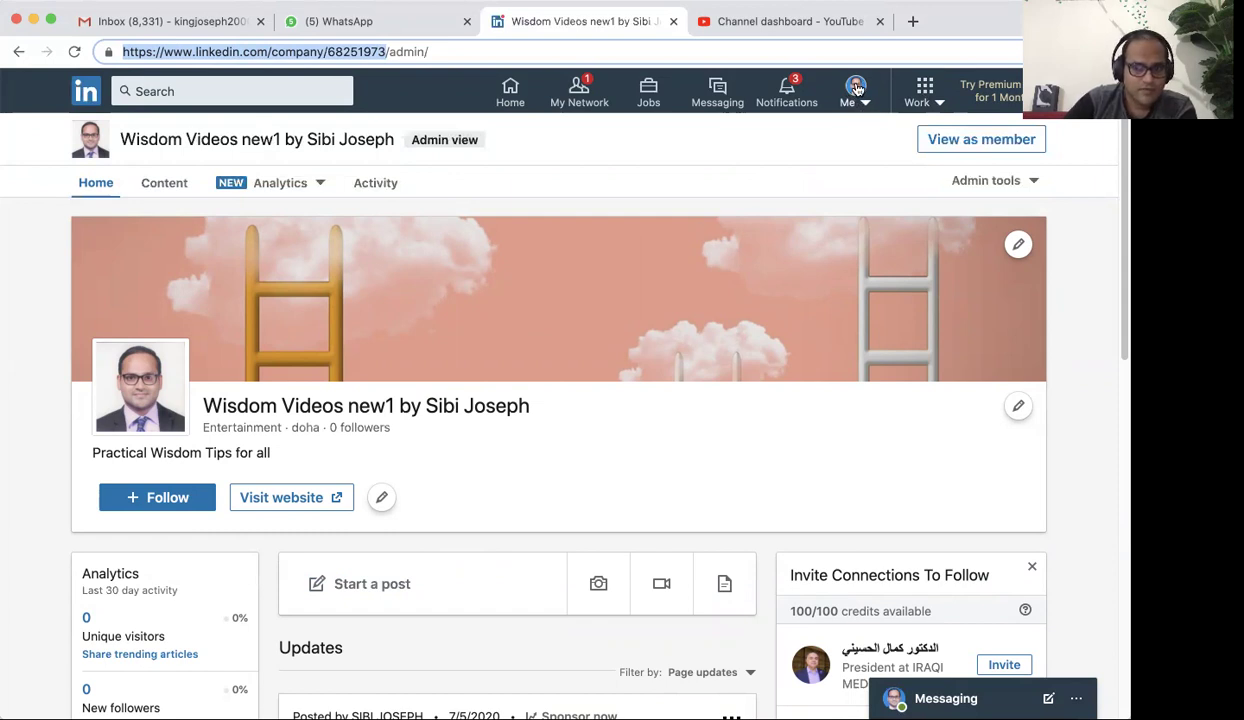
Look up the companies managed by the account and choose the Wisdom Videos new1 company page
left_click(838, 90)
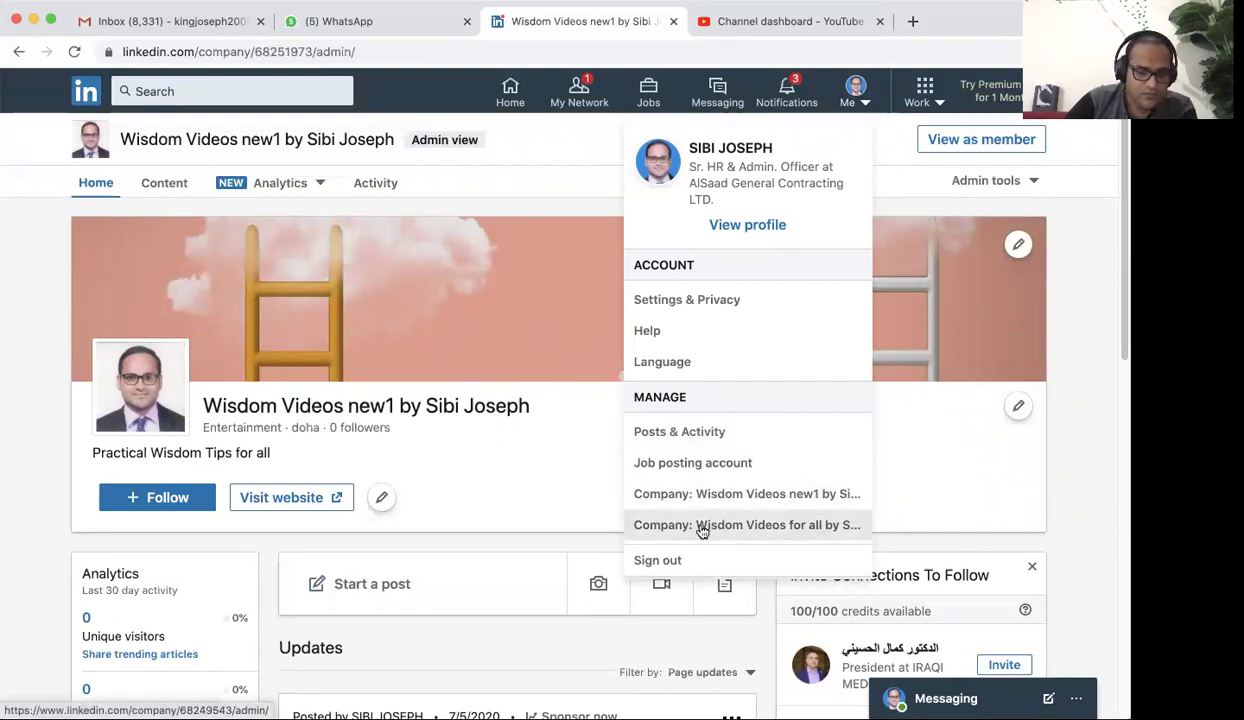
left_click(789, 493)
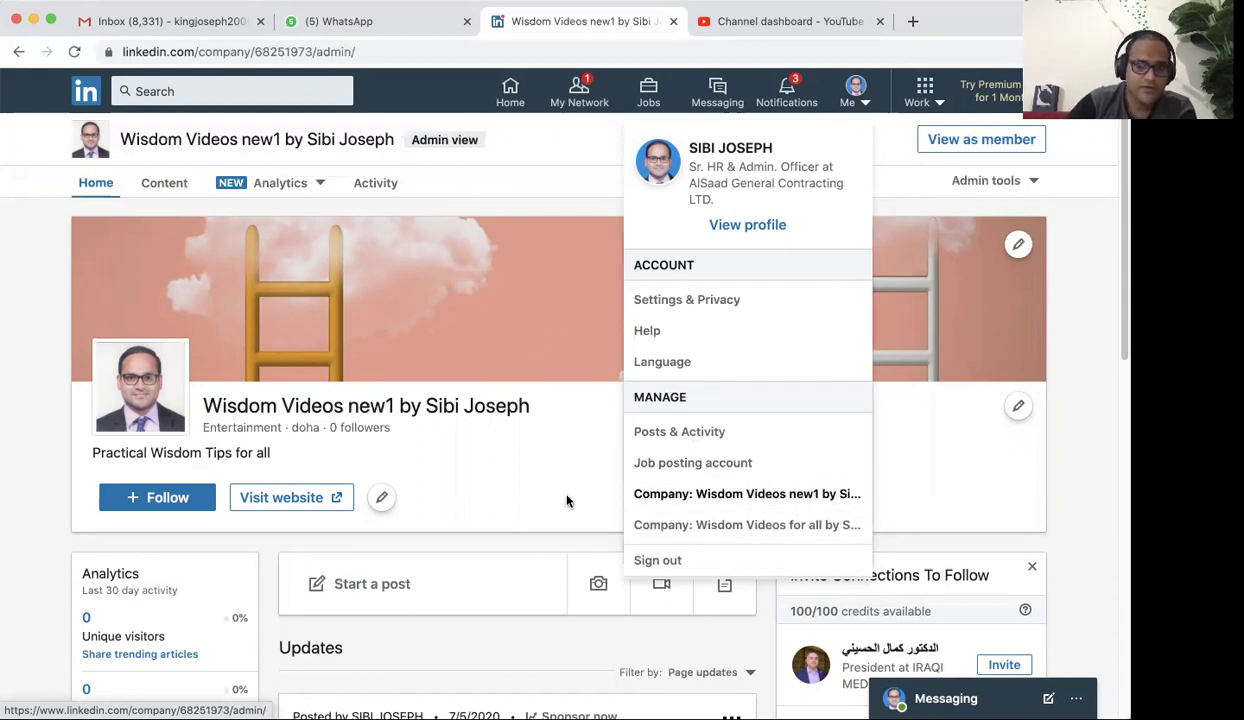